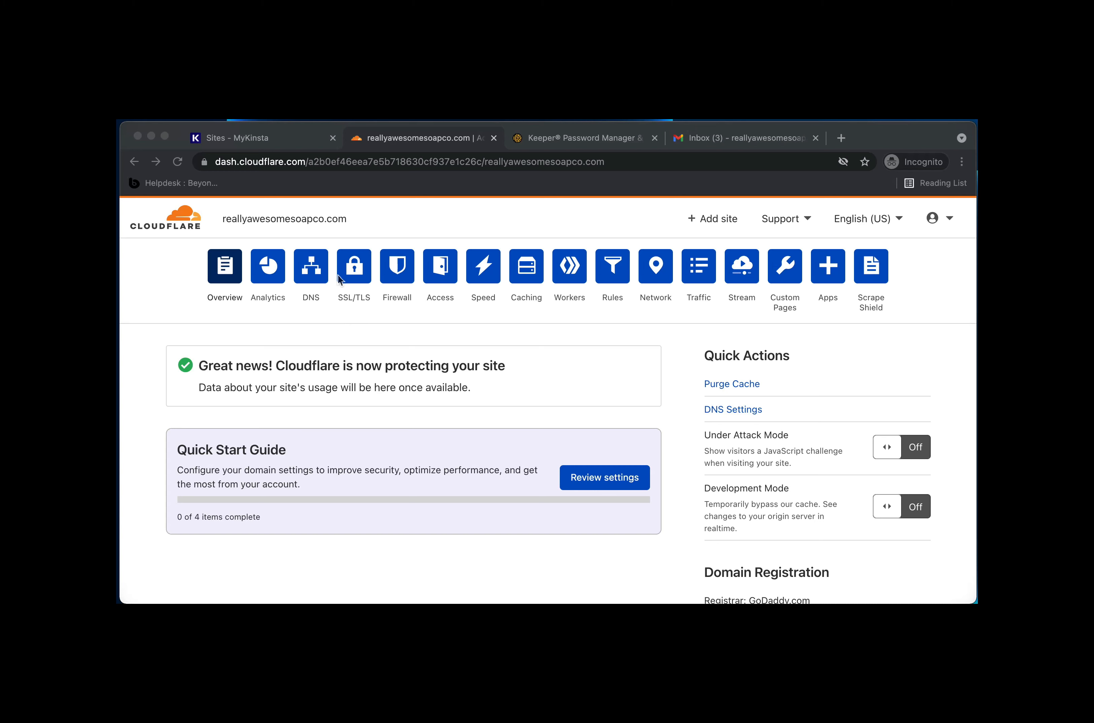
# Step: Review reallyawesomesoapco.com's DNS records: the proxied A record to 34.102.136.180 and the CNAMEs
pyautogui.click(311, 268)
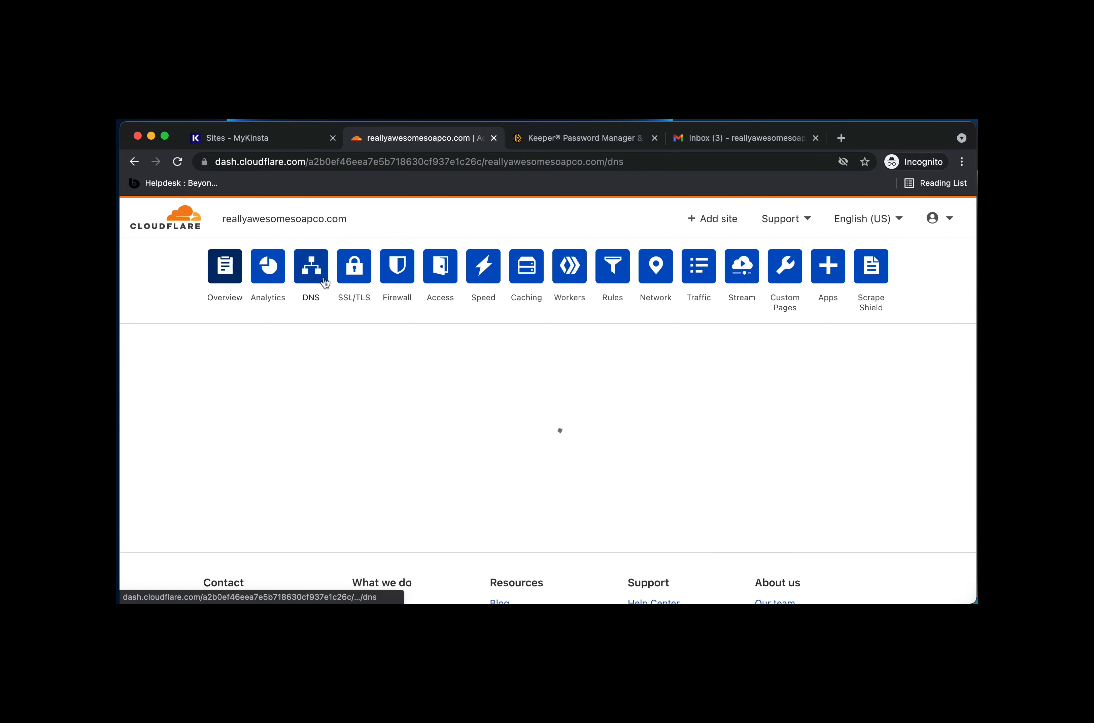
pyautogui.scroll(-5, 354, 438)
pyautogui.scroll(2, 355, 437)
pyautogui.scroll(-2, 357, 436)
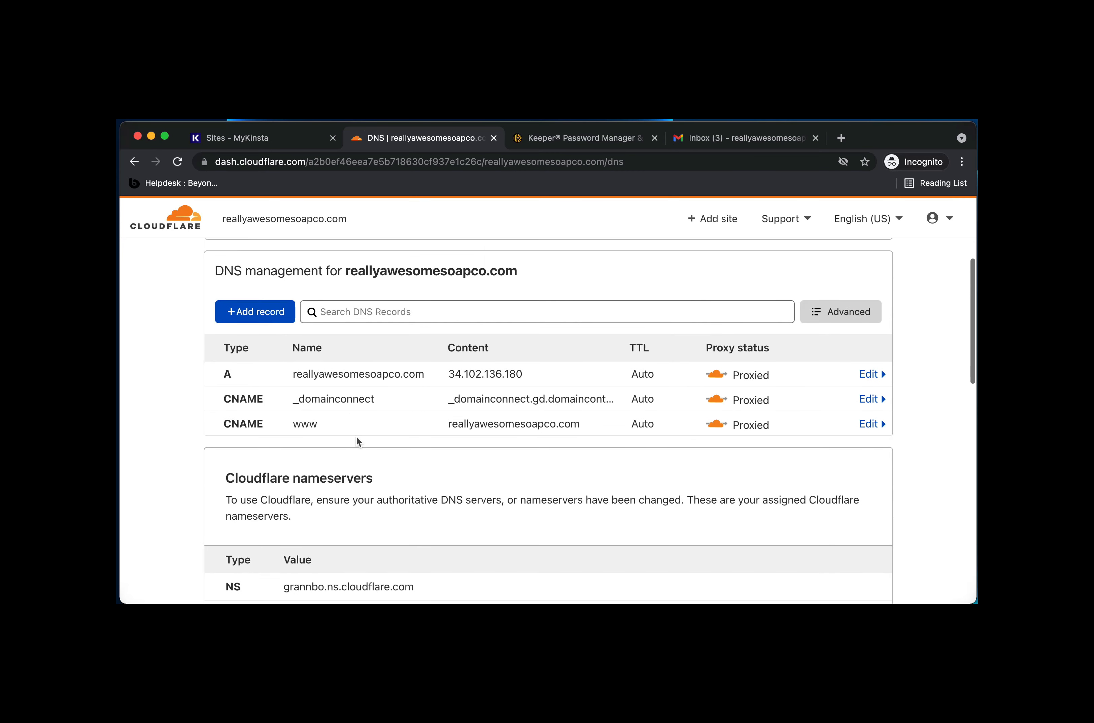
pyautogui.scroll(-1, 357, 436)
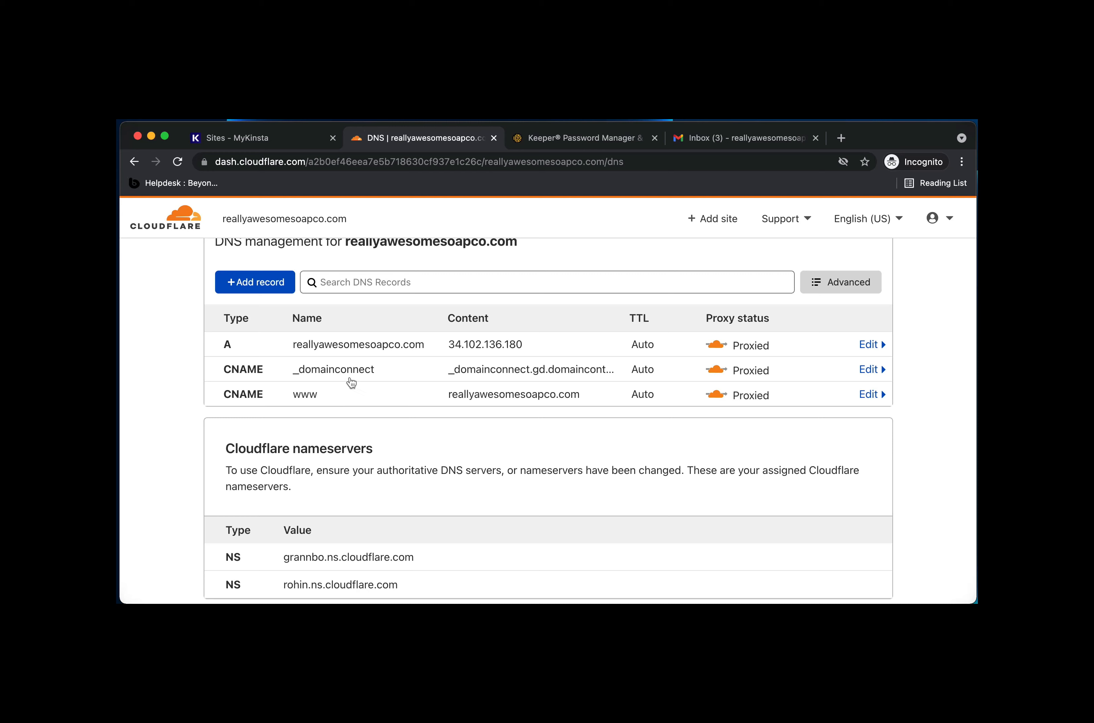
pyautogui.scroll(1, 395, 380)
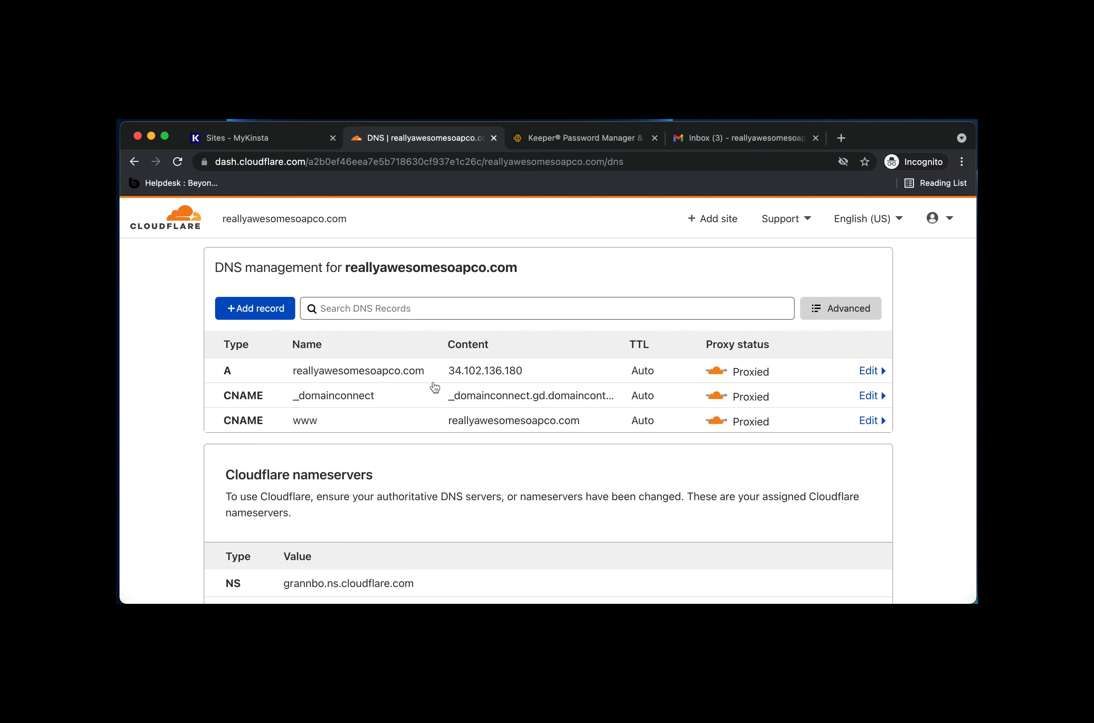
pyautogui.scroll(5, 352, 332)
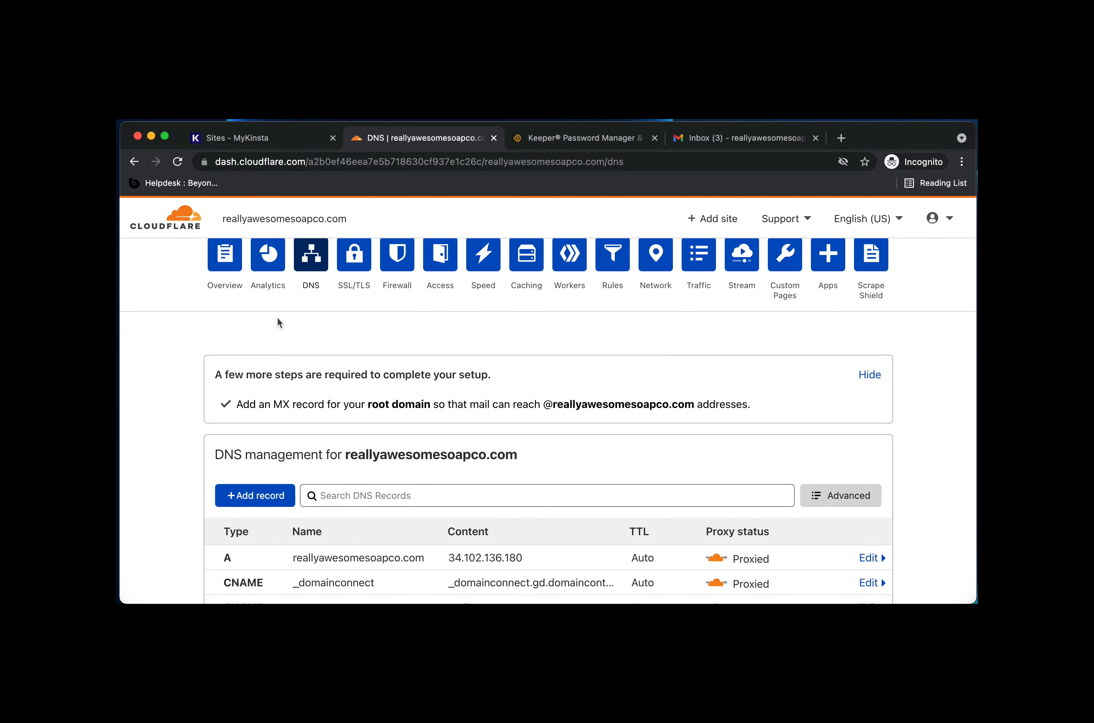
pyautogui.scroll(1, 314, 334)
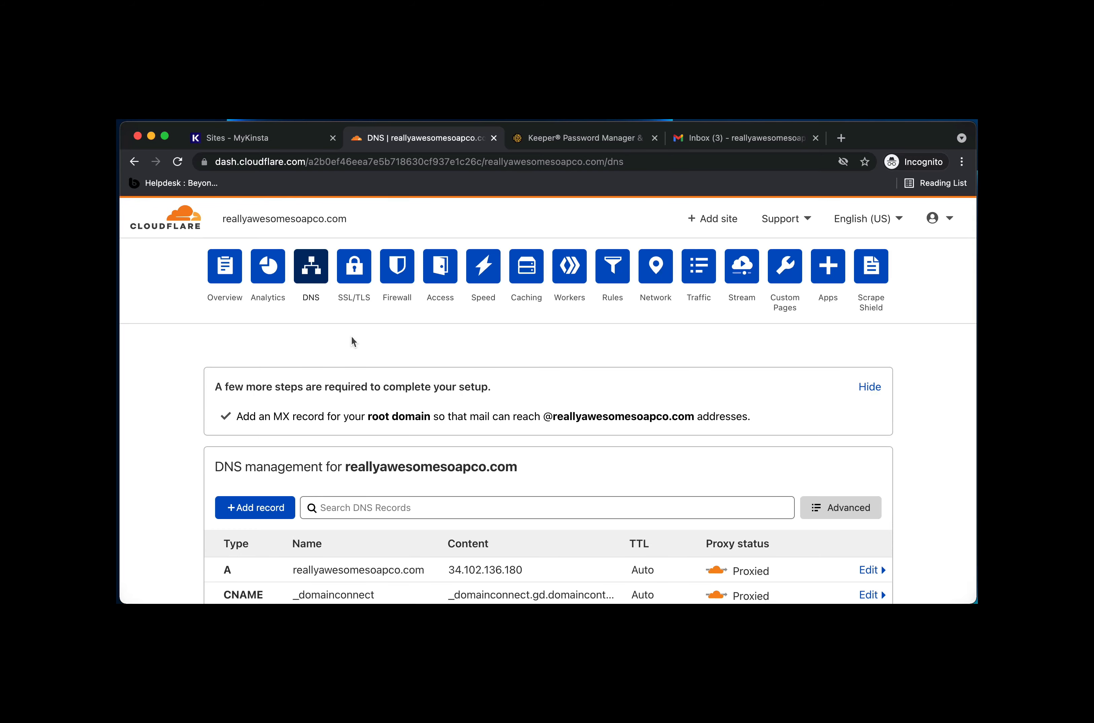
pyautogui.scroll(-3, 356, 336)
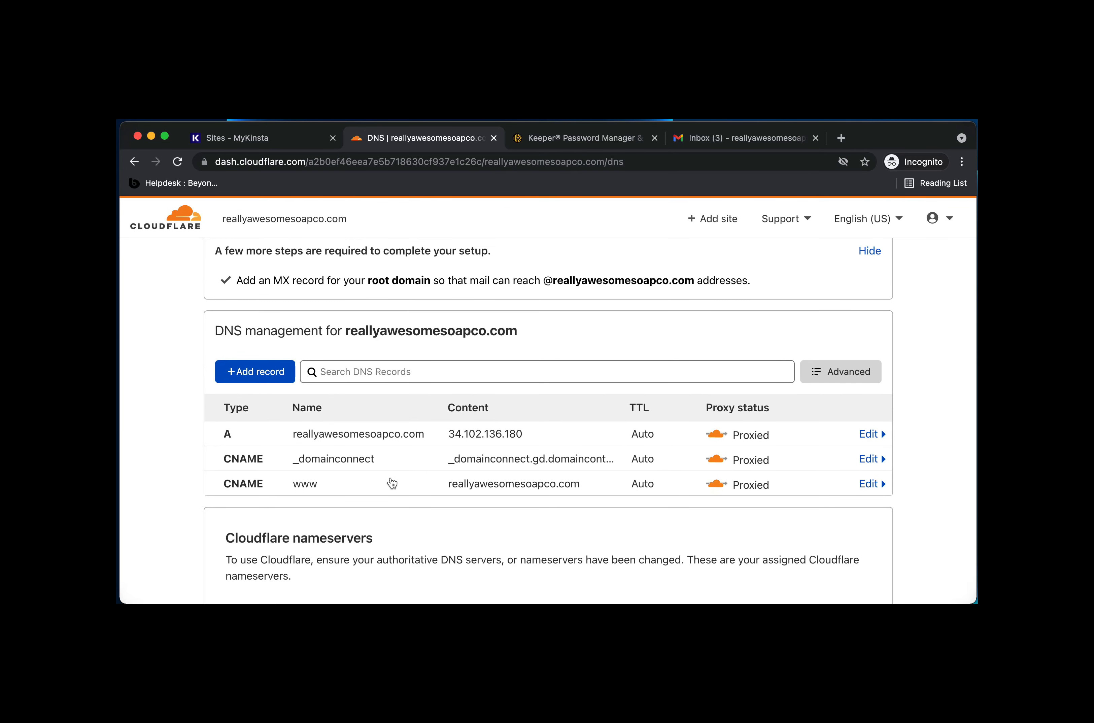
pyautogui.scroll(3, 378, 457)
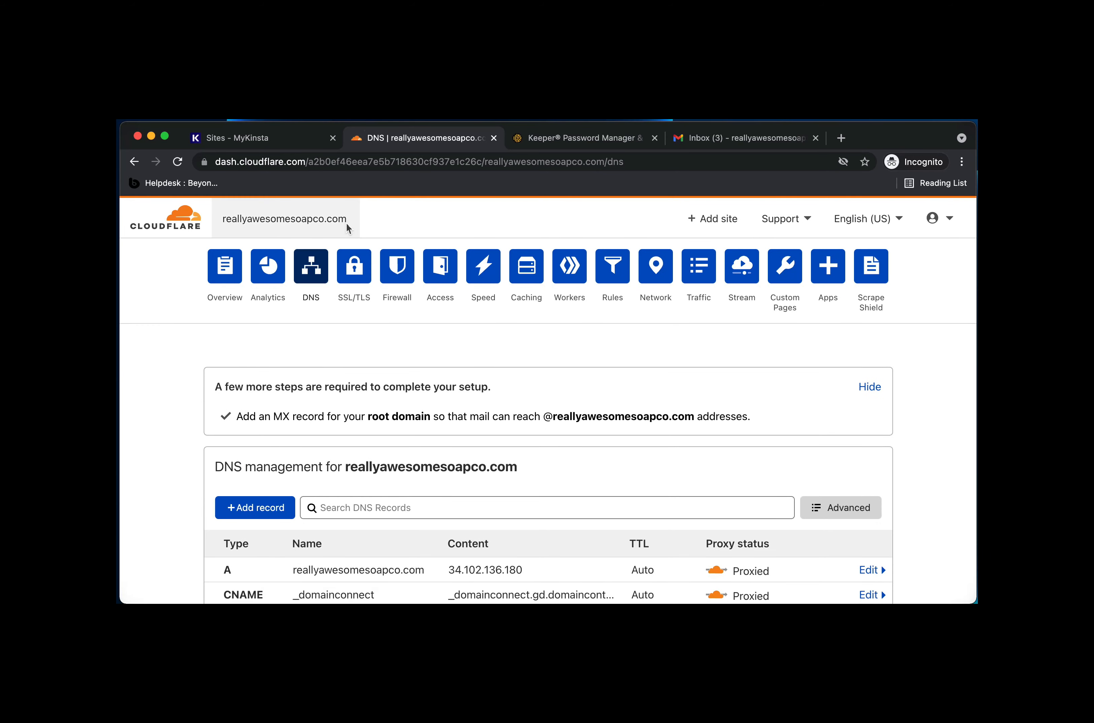
pyautogui.scroll(-3, 296, 384)
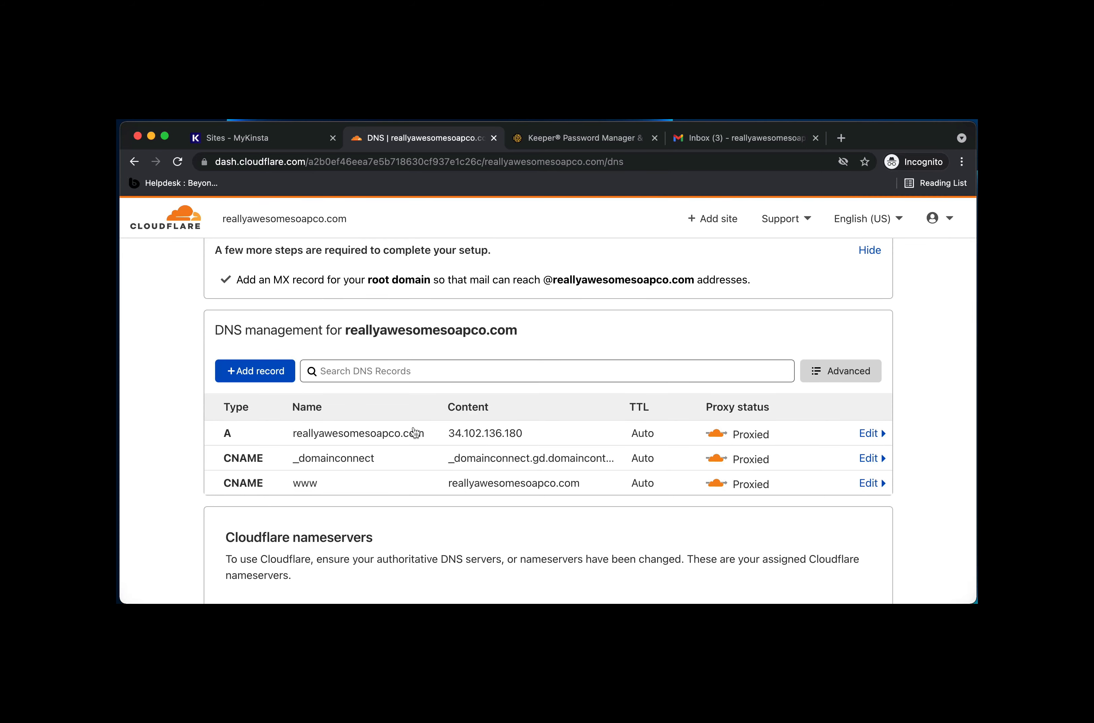
pyautogui.scroll(3, 352, 352)
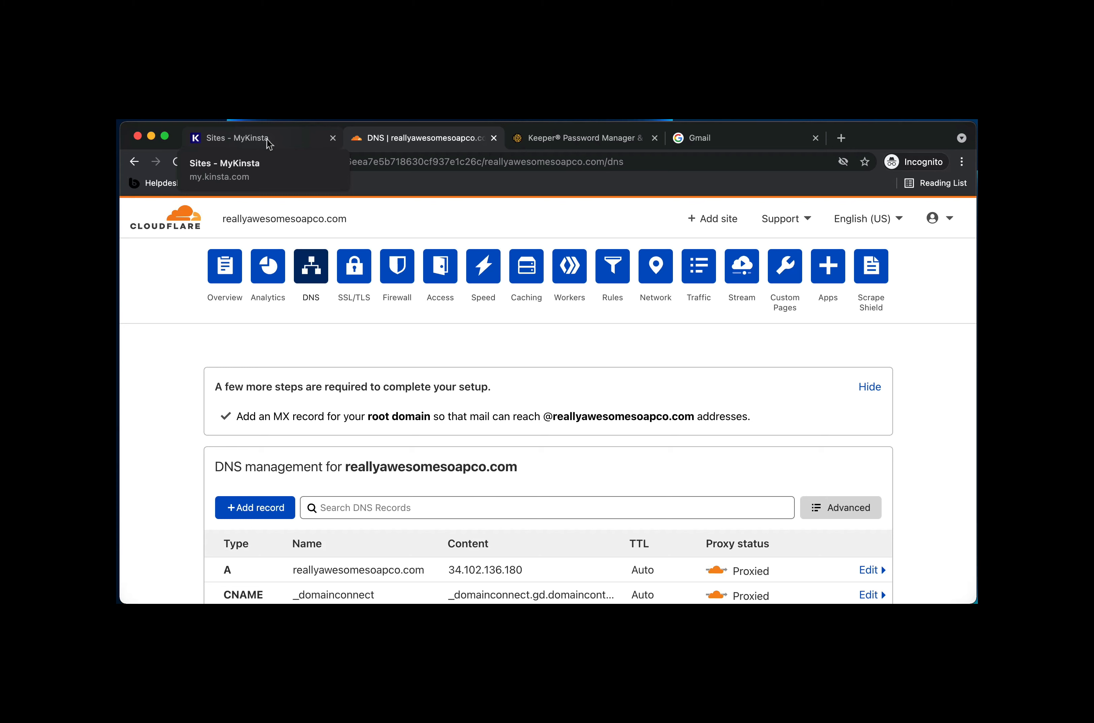
# Step: Switch to the MyKinsta Sites page filtered to the Really Awesome Soap company
pyautogui.click(267, 139)
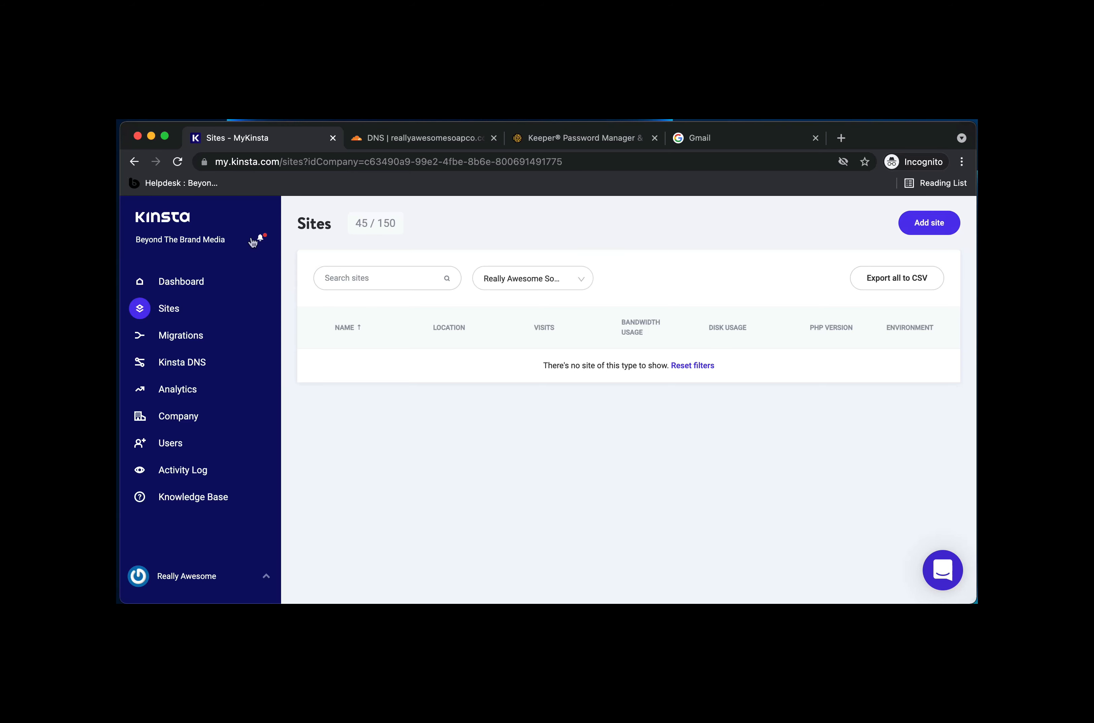
# Step: Start a new WordPress install and enter 'Really Awesome Soap Co' as the site name
pyautogui.click(940, 230)
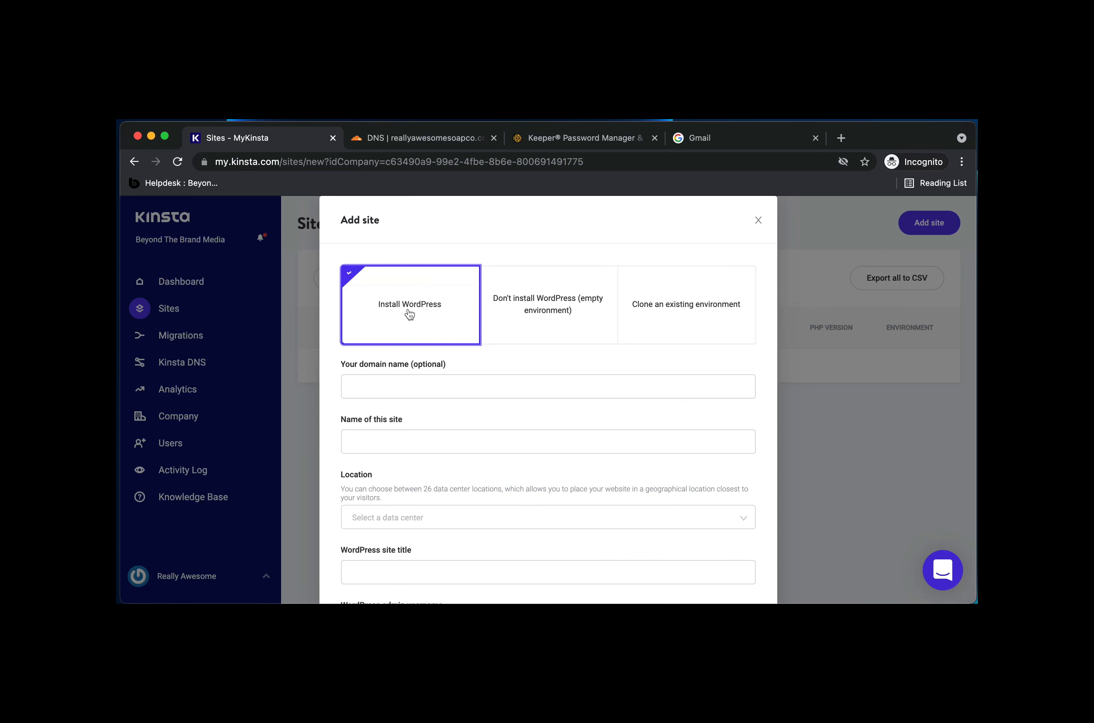
pyautogui.click(383, 394)
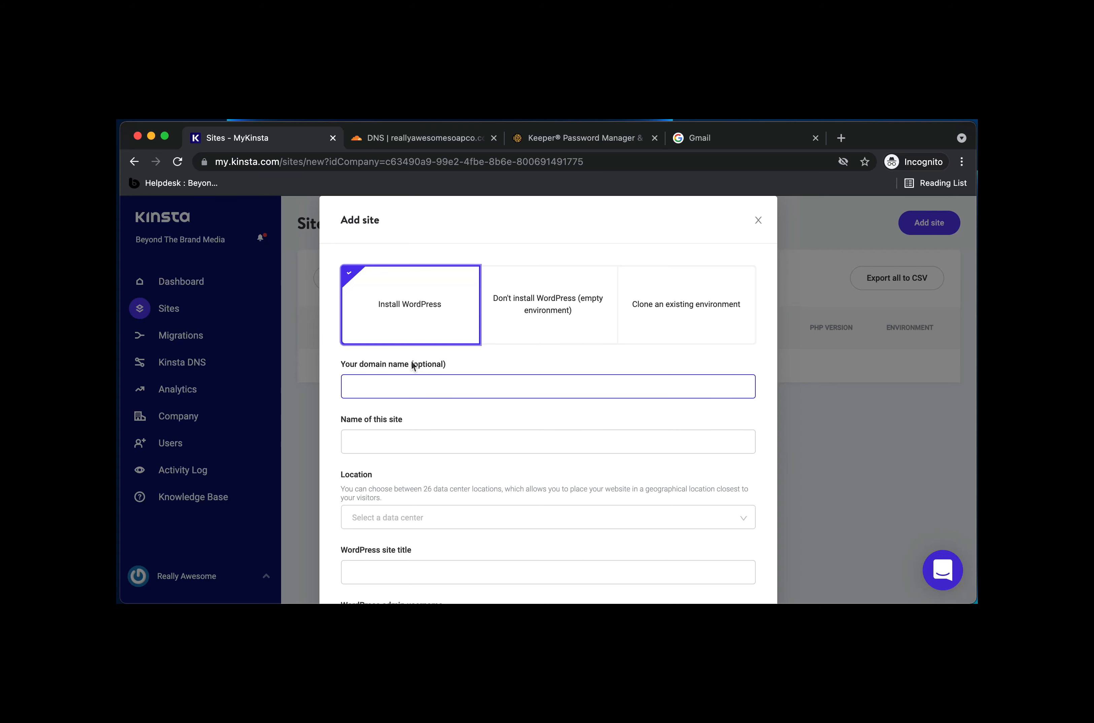
pyautogui.click(377, 446)
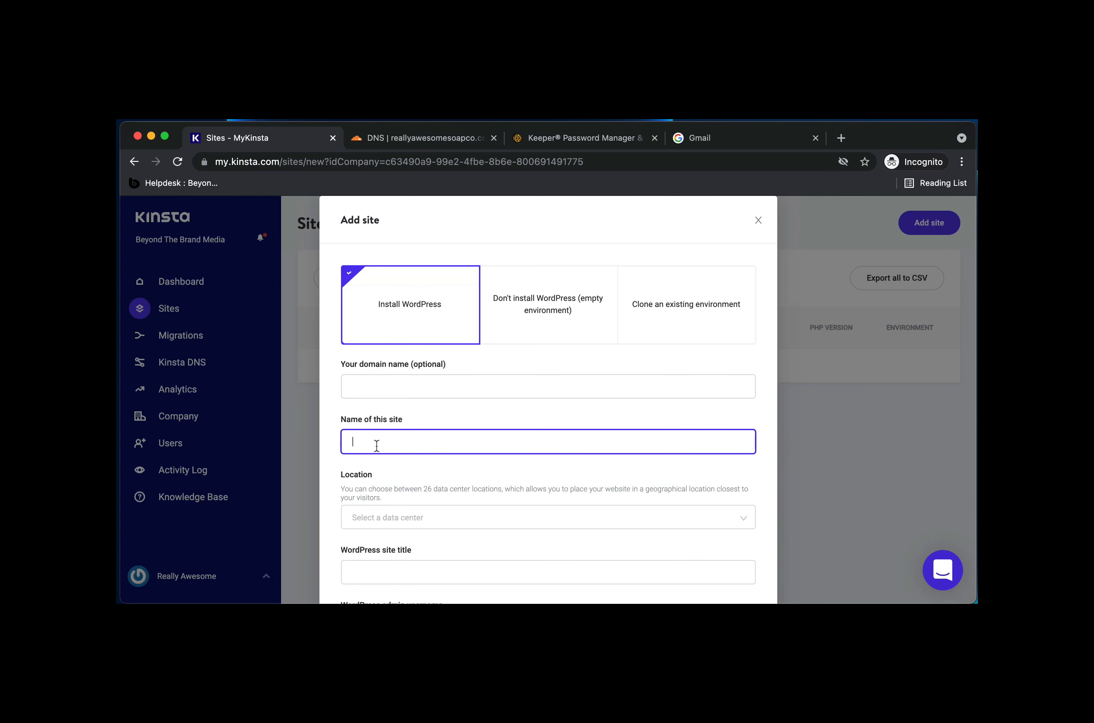
pyautogui.write('Em')
pyautogui.press('BackSpace')
pyautogui.press('BackSpace')
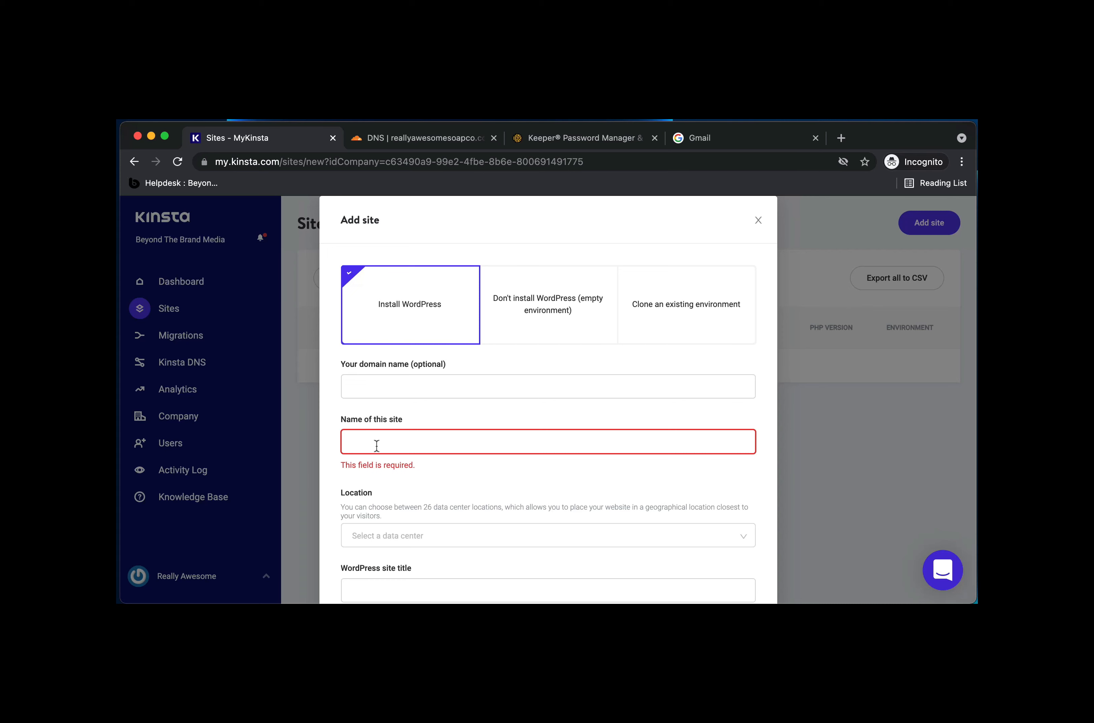
pyautogui.write('Really Awesome Soap Co')
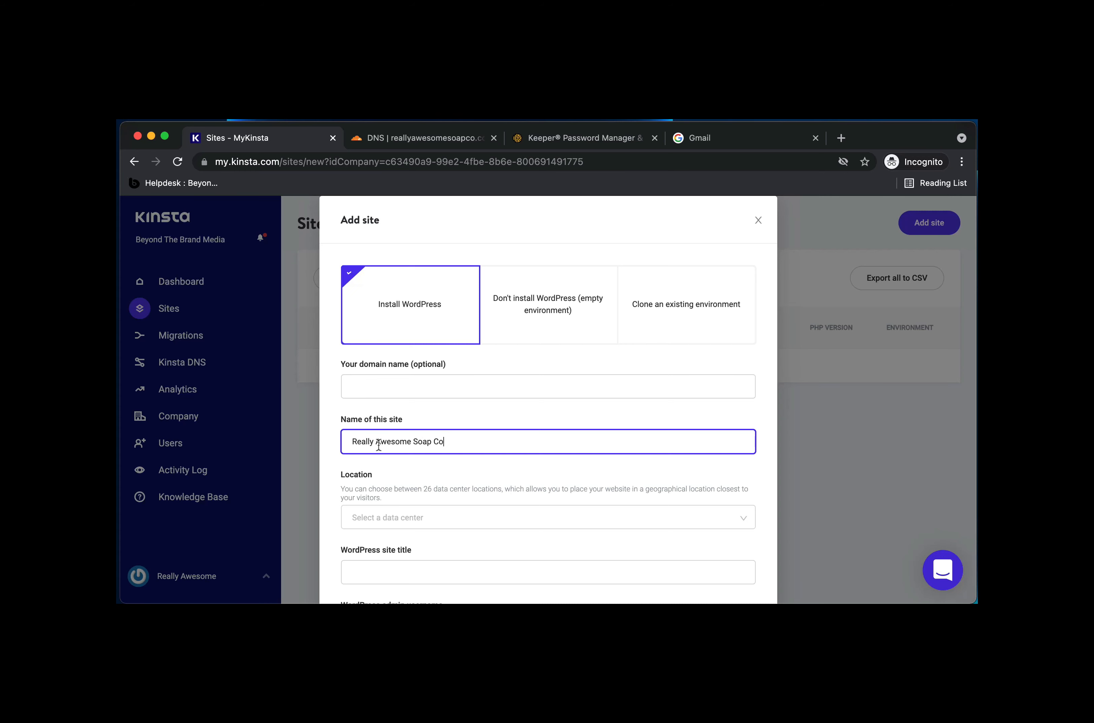
# Step: Copy the site name into the WordPress site title field
pyautogui.scroll(-2, 516, 383)
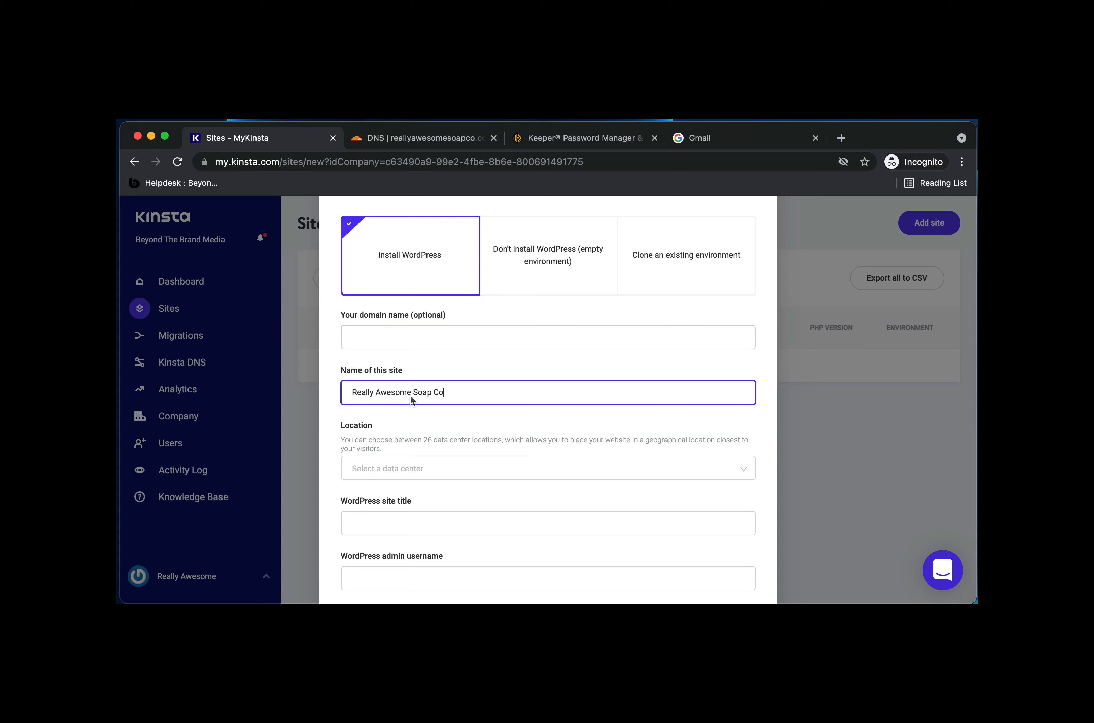
pyautogui.moveTo(452, 389); pyautogui.dragTo(335, 395)
pyautogui.press('super+c')
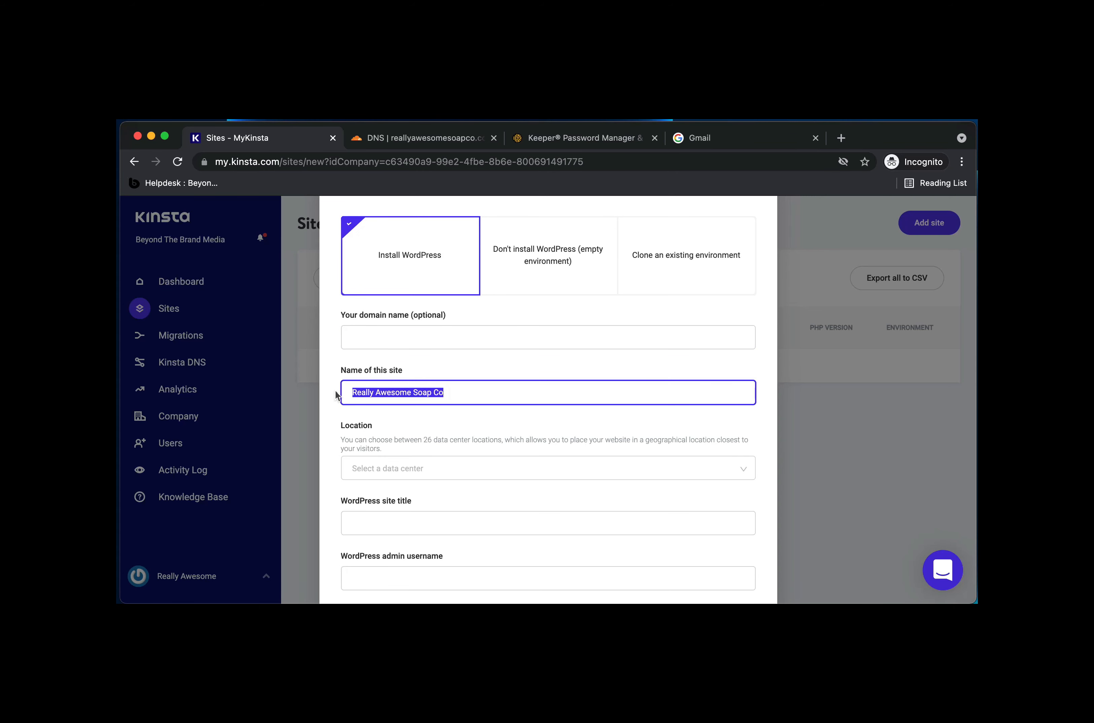
pyautogui.scroll(-4, 383, 427)
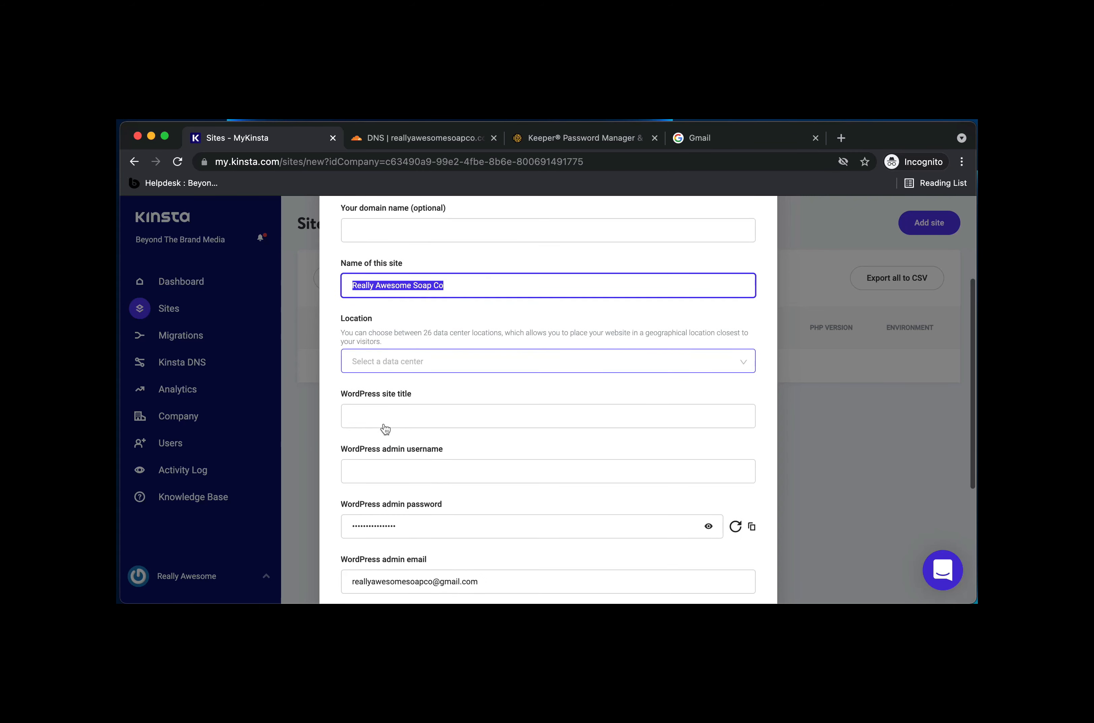
pyautogui.click(395, 417)
pyautogui.press('super+v')
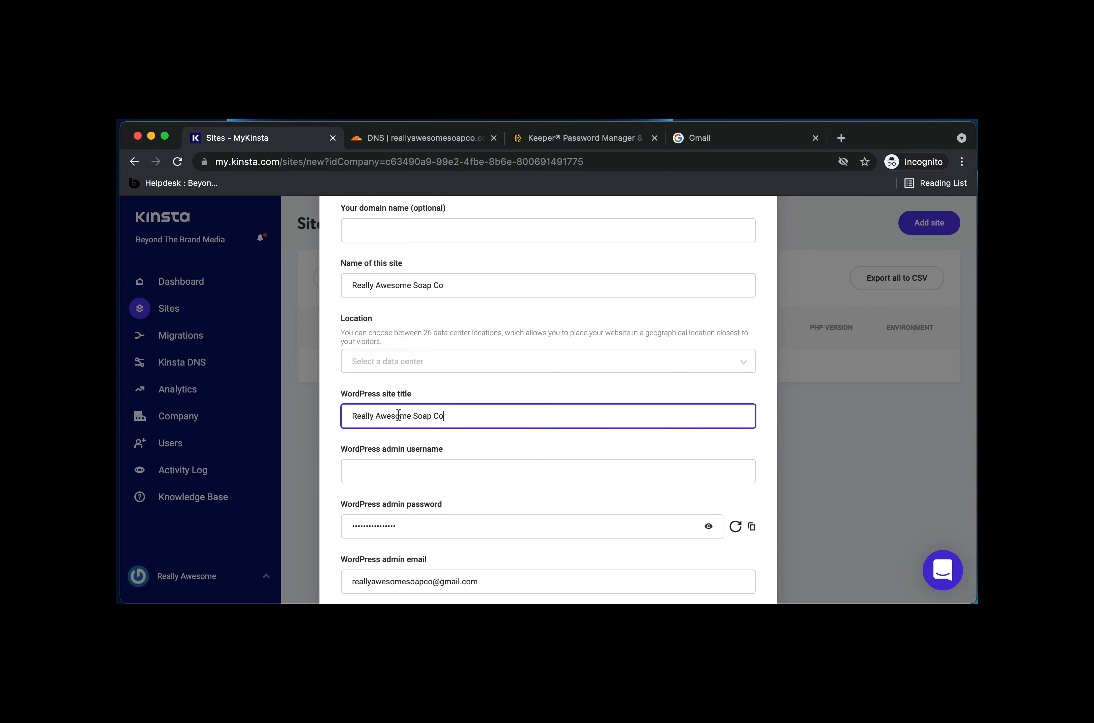
pyautogui.scroll(1, 423, 391)
# Step: Pick Iowa (US Central) from the Location dropdown of data centers
pyautogui.click(381, 403)
pyautogui.scroll(-1, 413, 469)
pyautogui.scroll(-10, 409, 487)
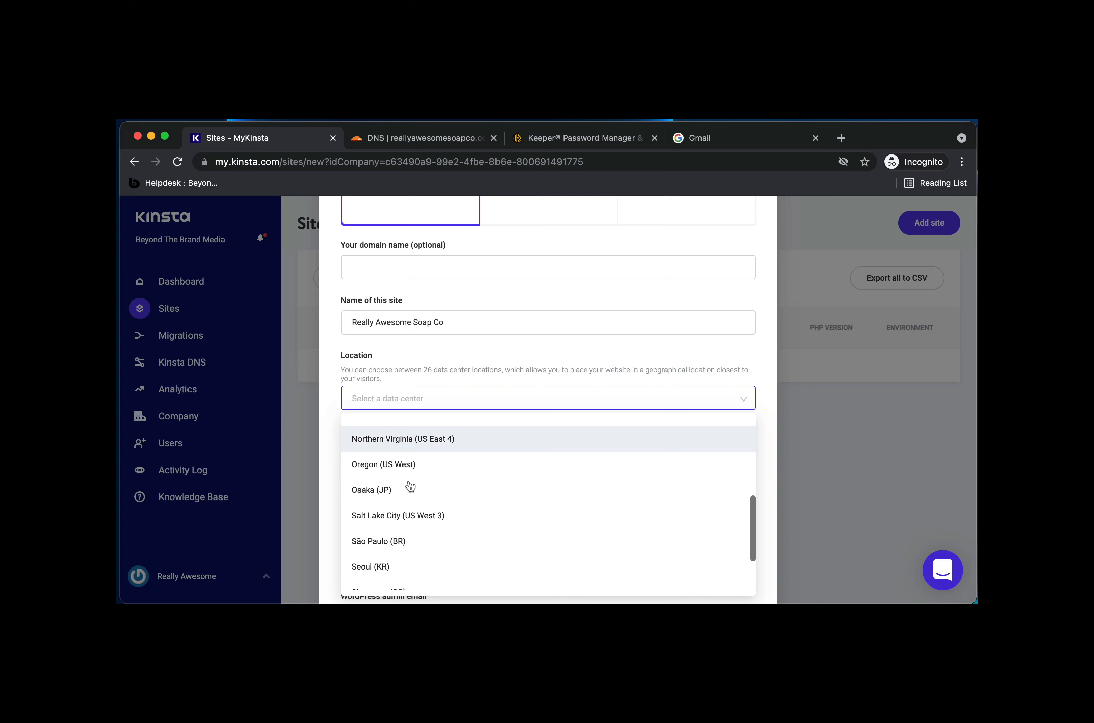
pyautogui.scroll(-2, 412, 486)
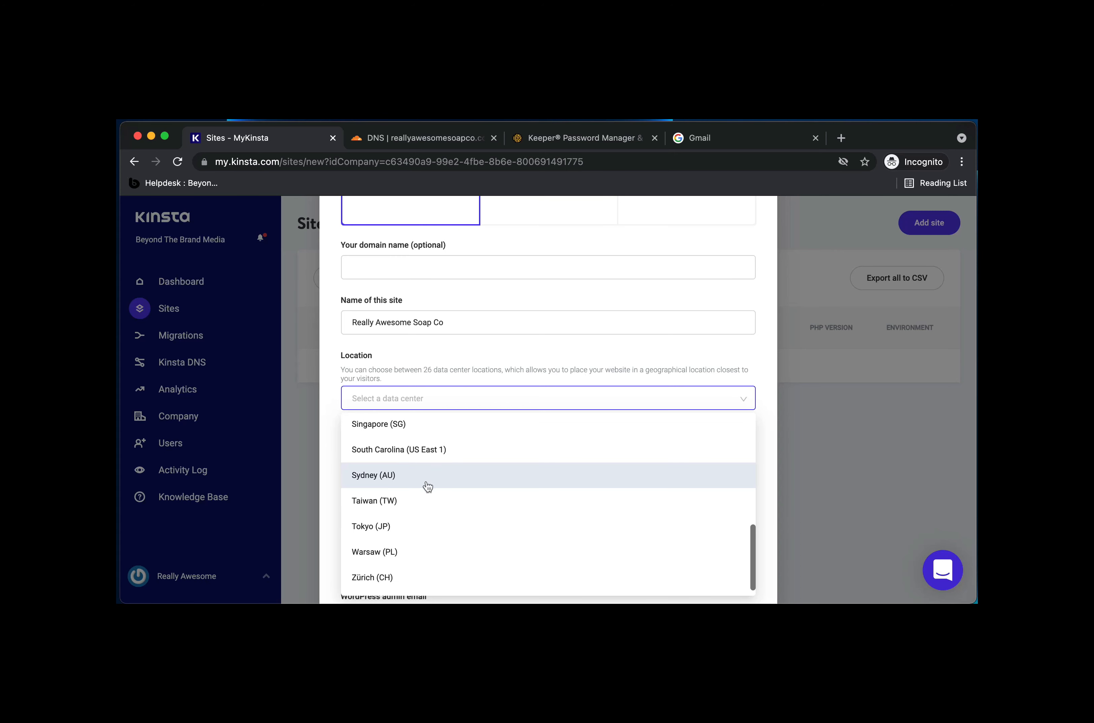
pyautogui.scroll(8, 428, 486)
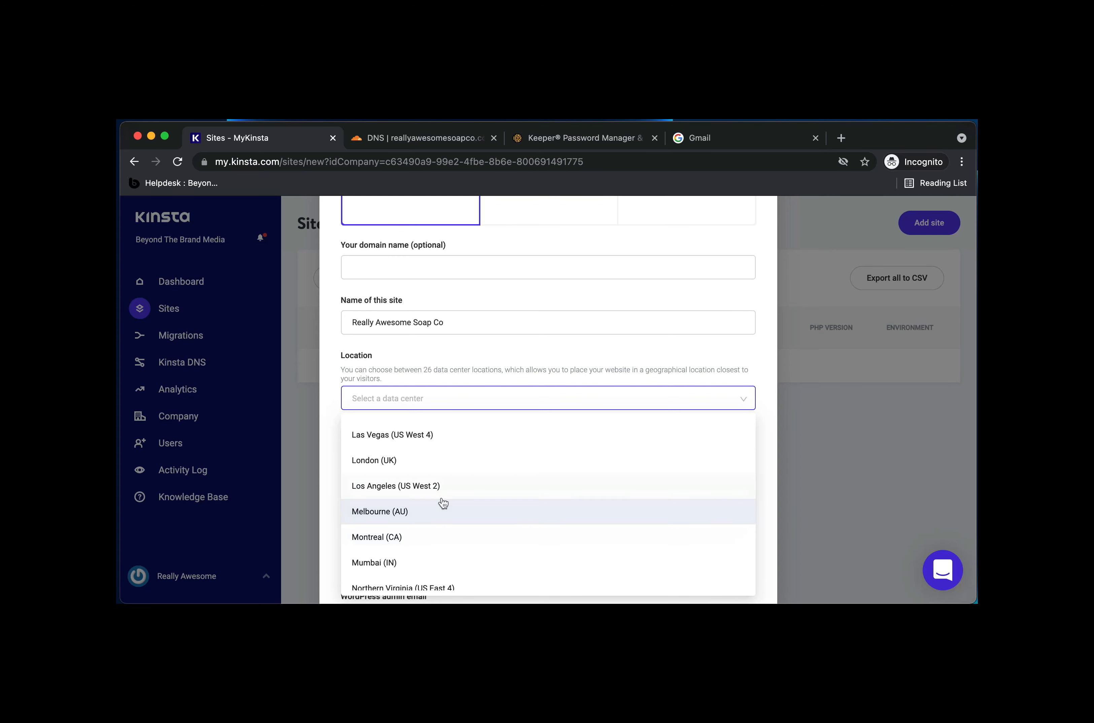
pyautogui.scroll(5, 421, 500)
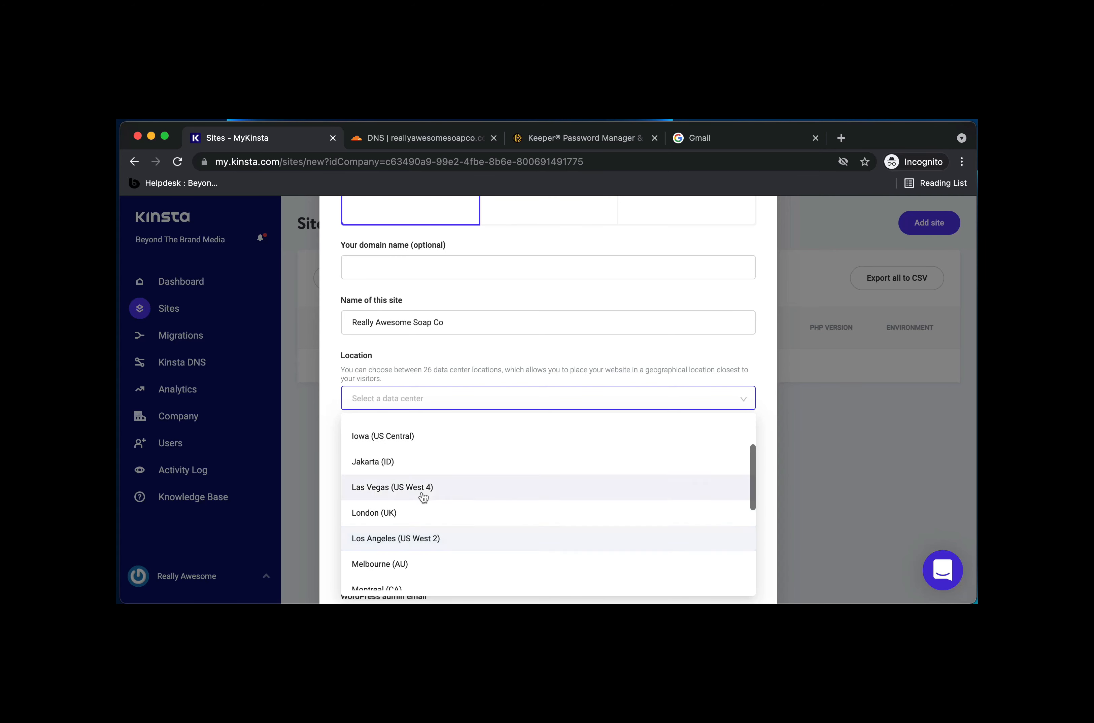
pyautogui.scroll(5, 423, 497)
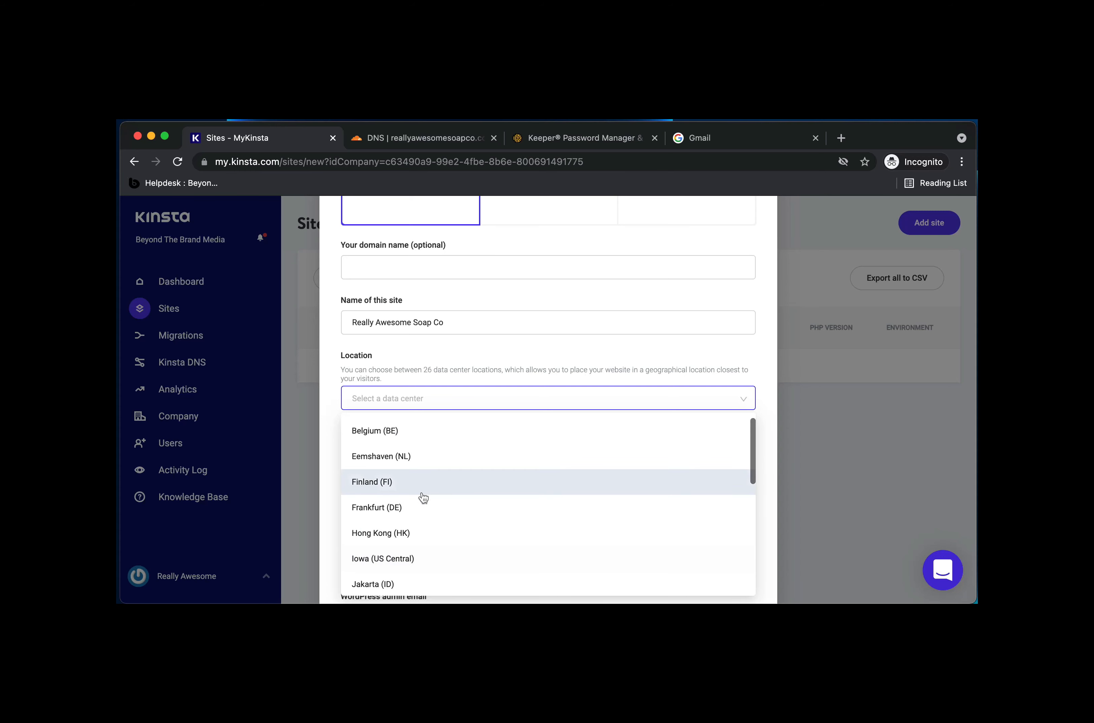
pyautogui.scroll(-15, 424, 497)
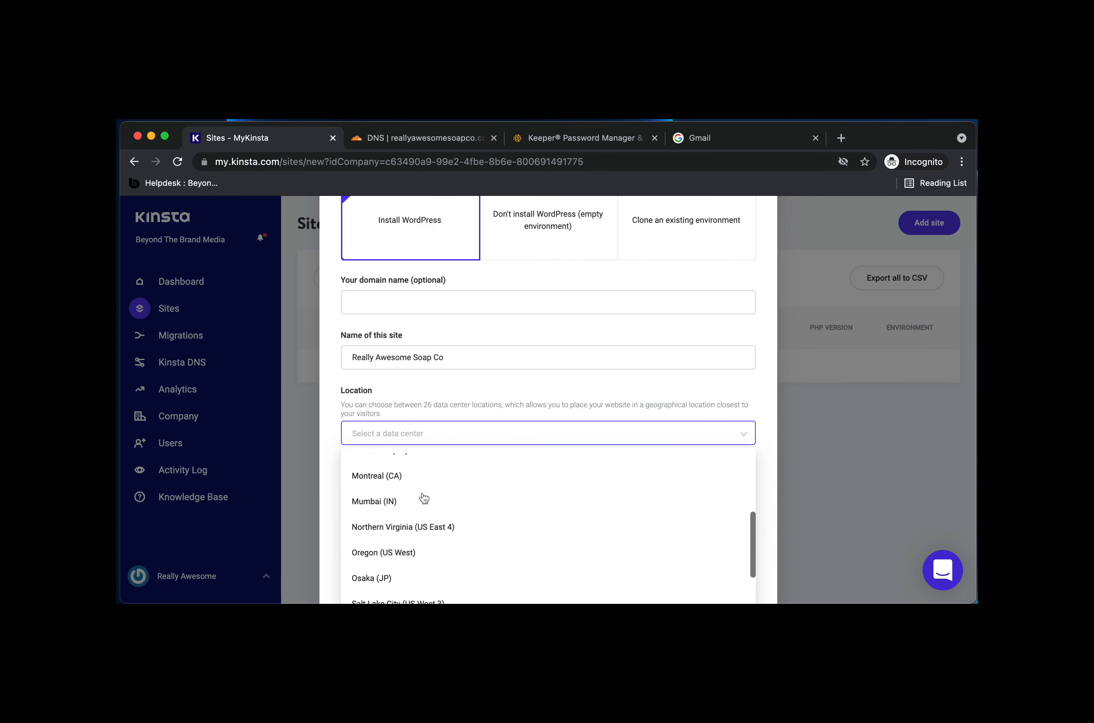
pyautogui.scroll(-3, 426, 497)
pyautogui.scroll(8, 426, 497)
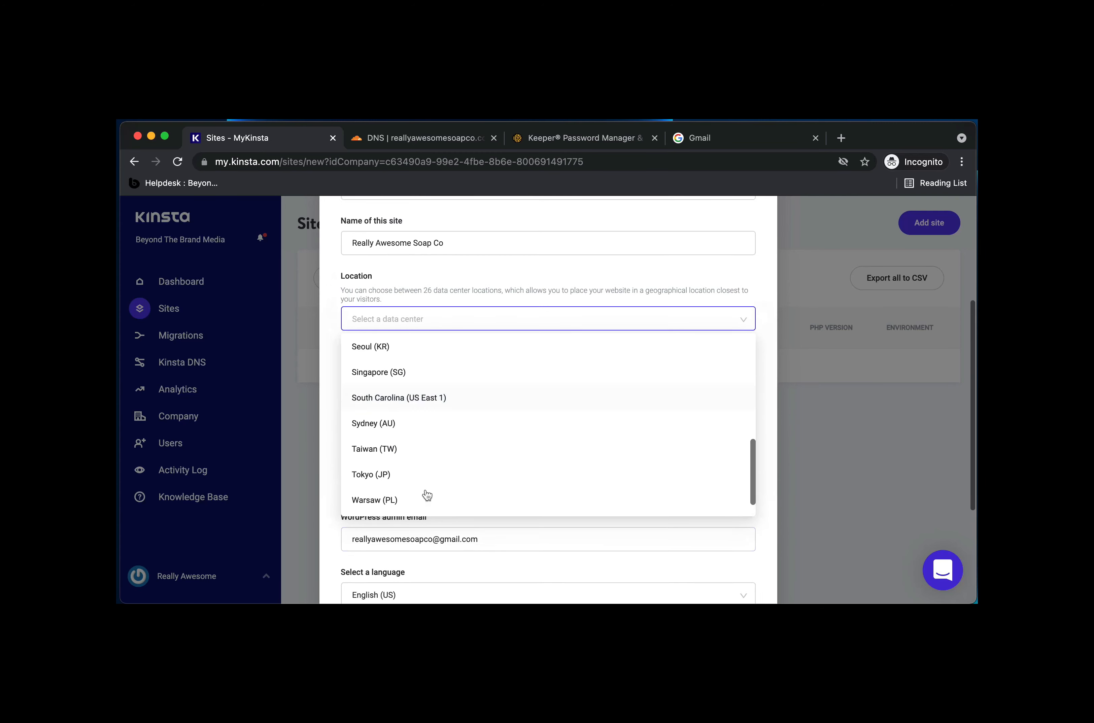
pyautogui.scroll(5, 449, 525)
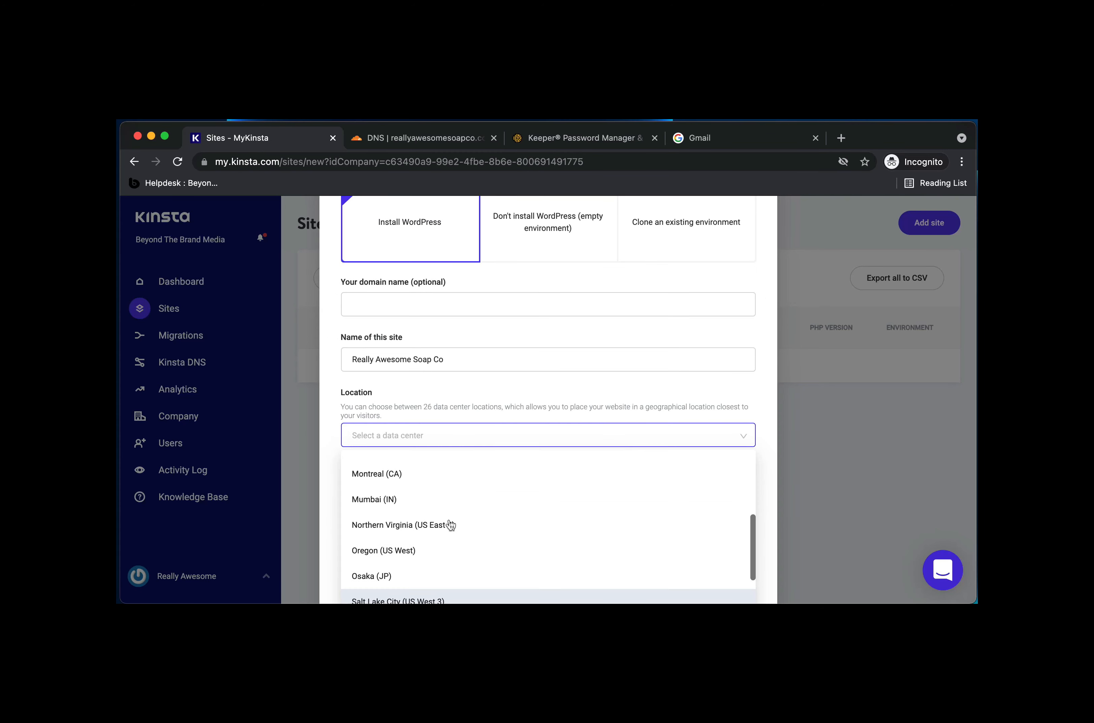
pyautogui.scroll(-2, 451, 525)
pyautogui.scroll(6, 451, 525)
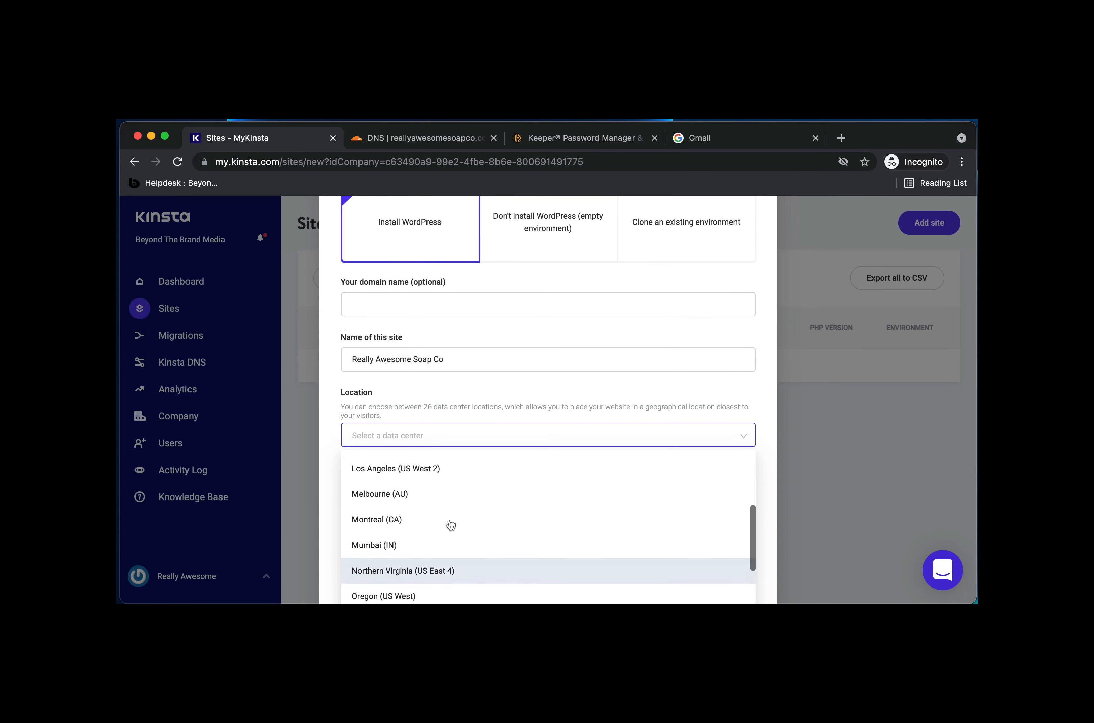
pyautogui.scroll(1, 449, 521)
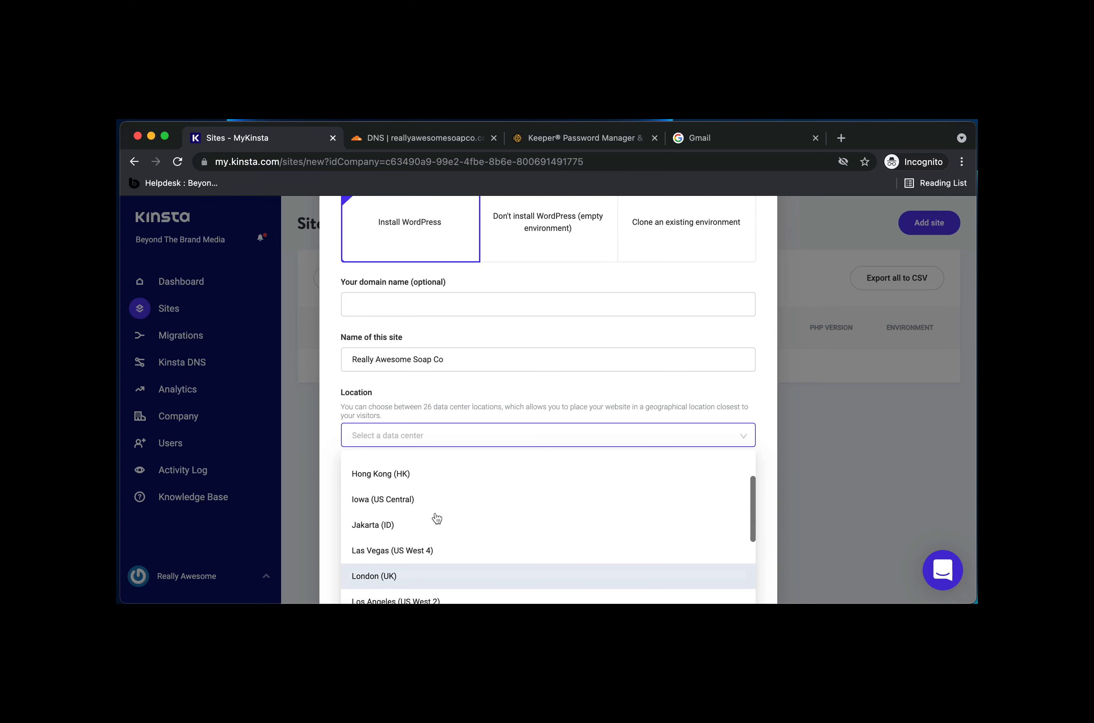
pyautogui.click(403, 502)
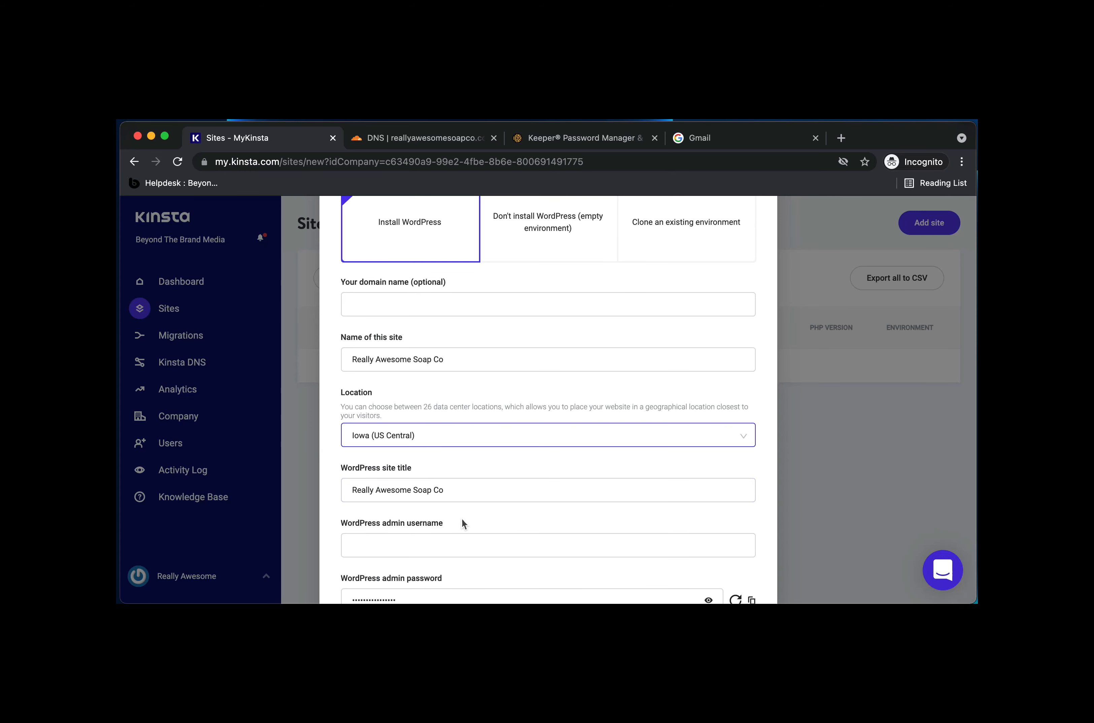
pyautogui.scroll(-3, 461, 520)
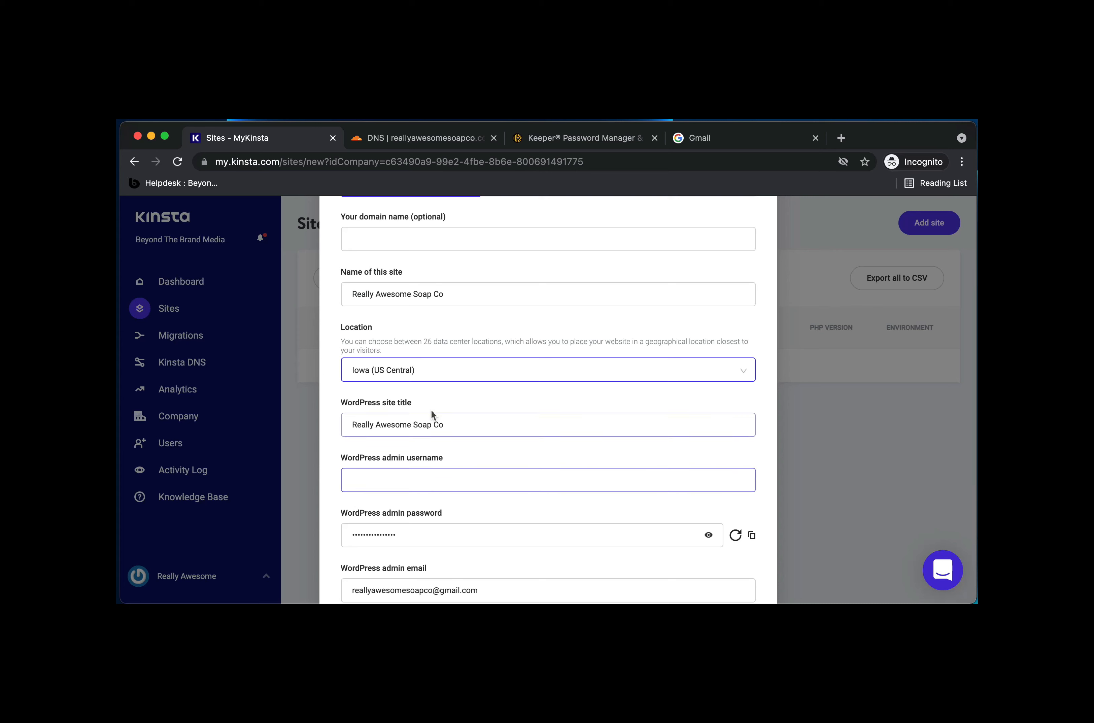
pyautogui.click(430, 484)
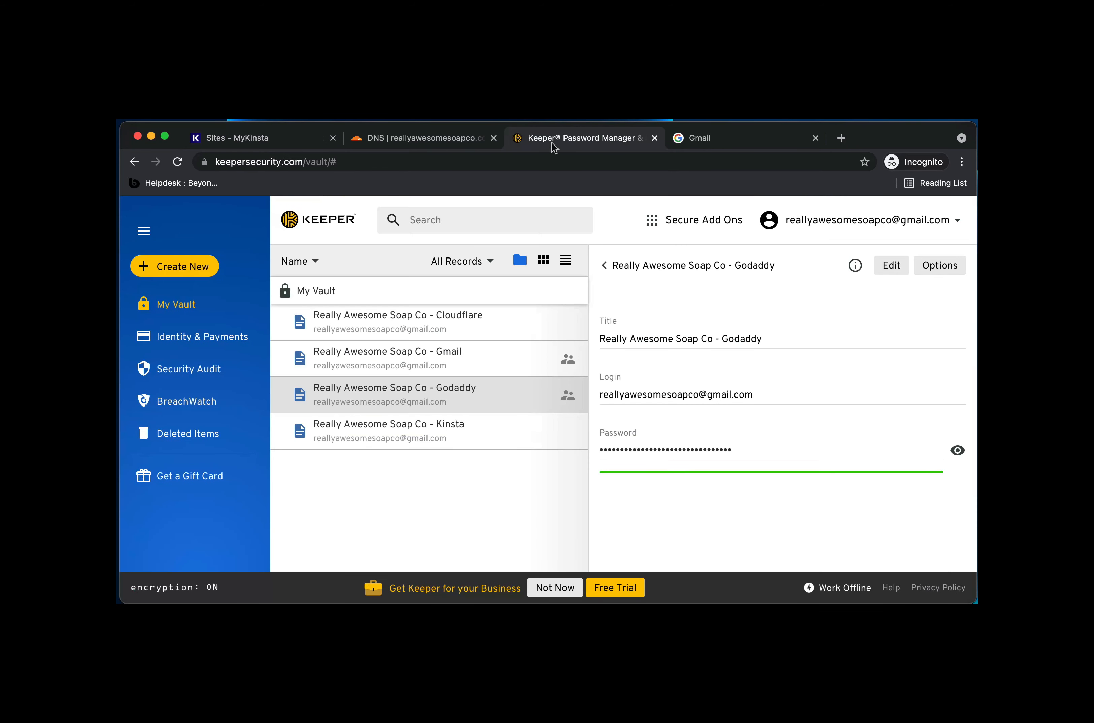
# Step: Create a new Keeper record titled 'Really Awesome Soap Co - WP Credentials'
pyautogui.click(555, 143)
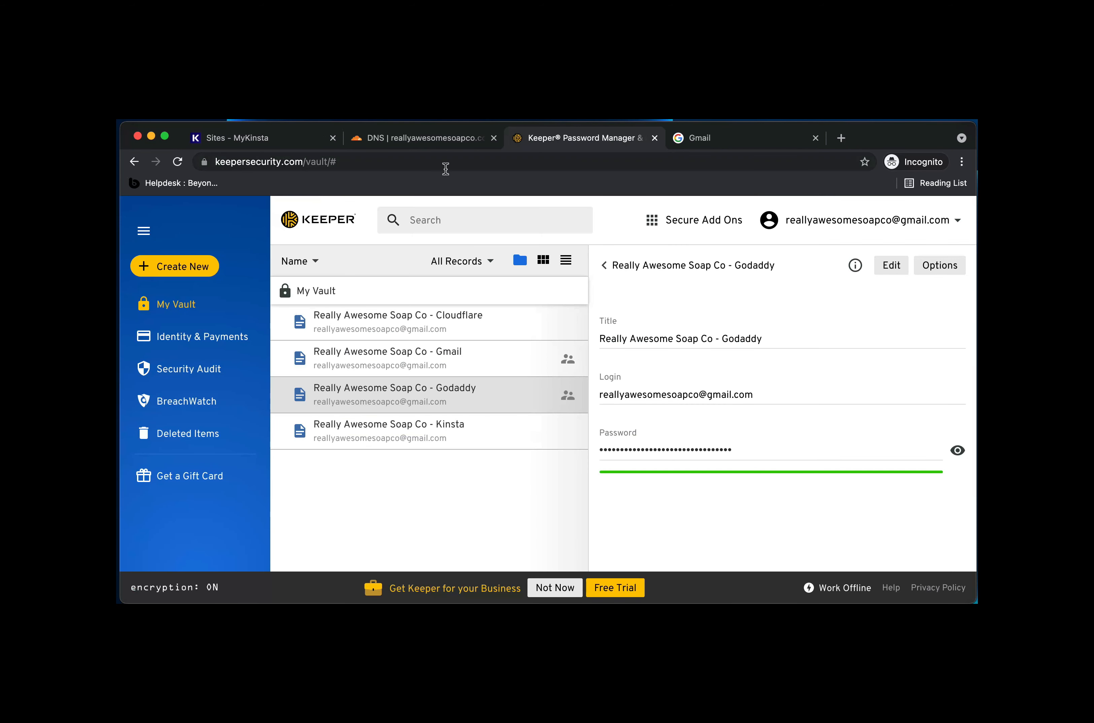
pyautogui.click(252, 148)
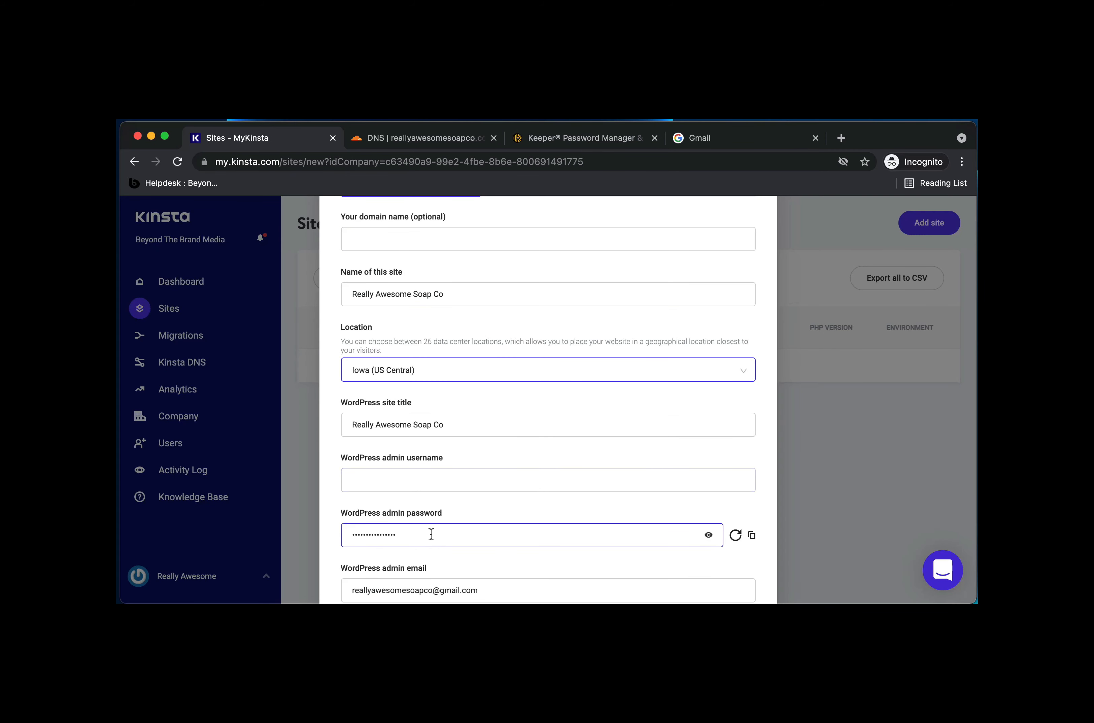
pyautogui.click(559, 141)
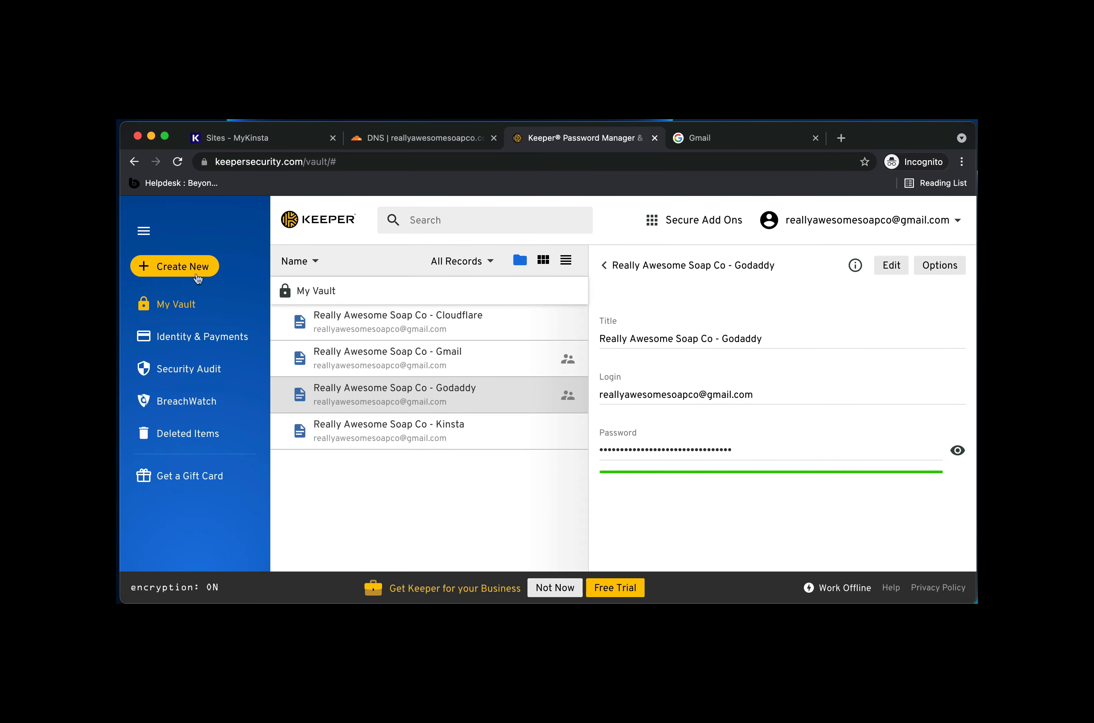
pyautogui.click(172, 268)
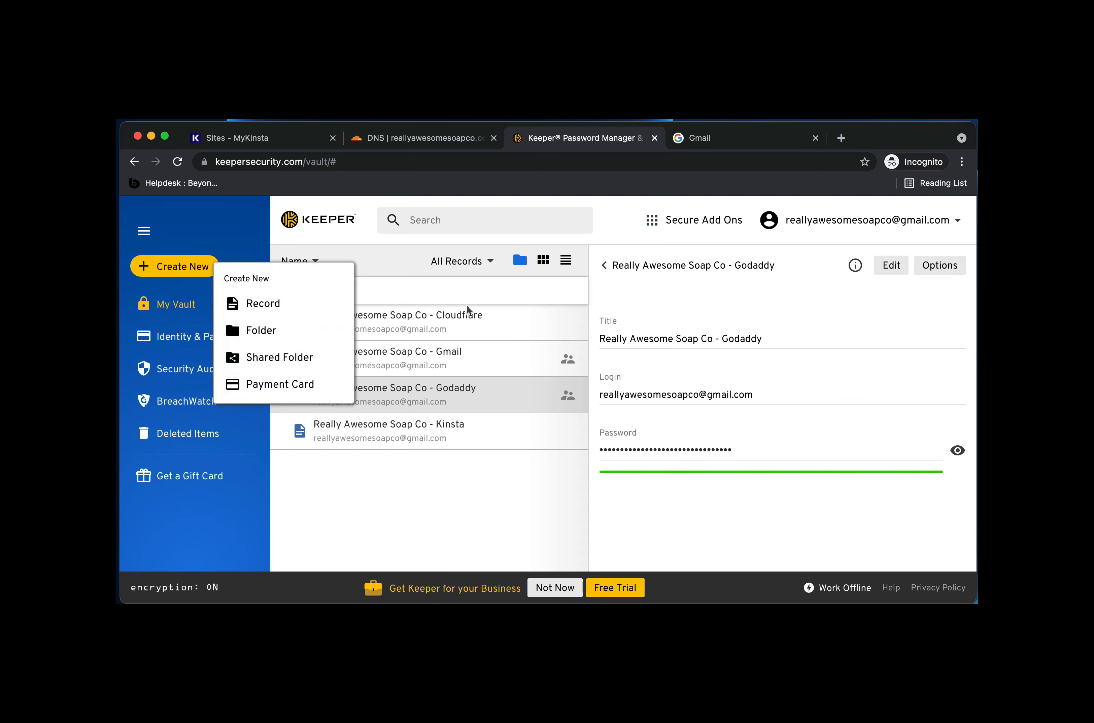
pyautogui.click(263, 304)
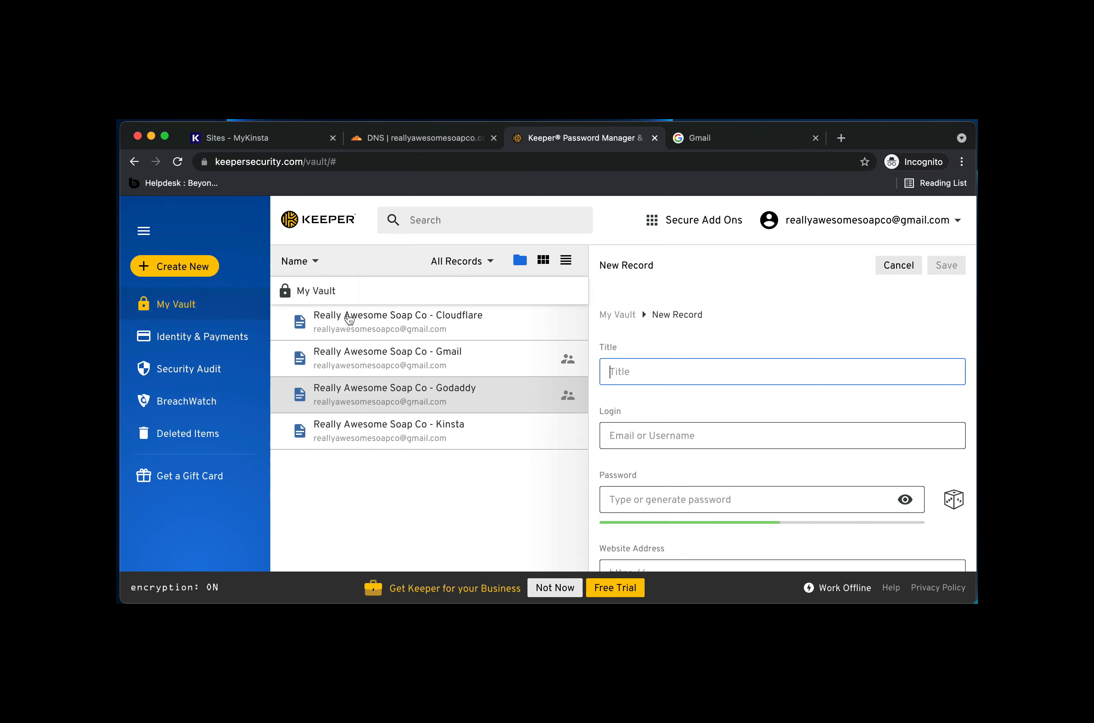
pyautogui.write('Re')
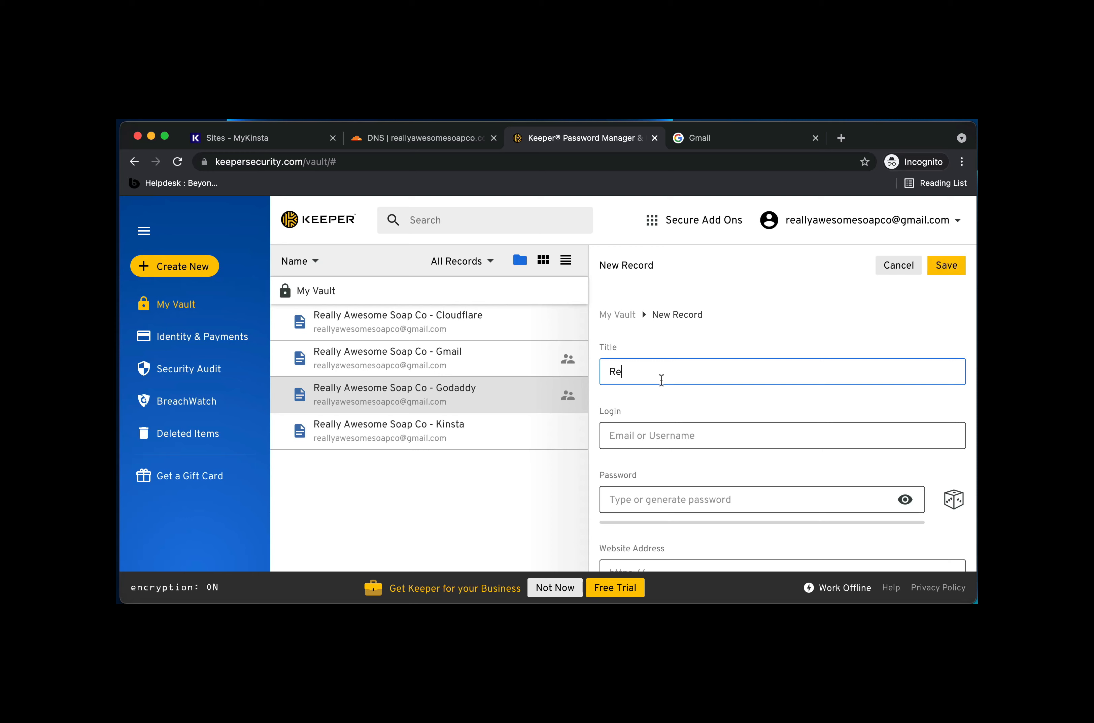
pyautogui.write('ally Awesome Soap Co - WP Credentials')
pyautogui.click(723, 335)
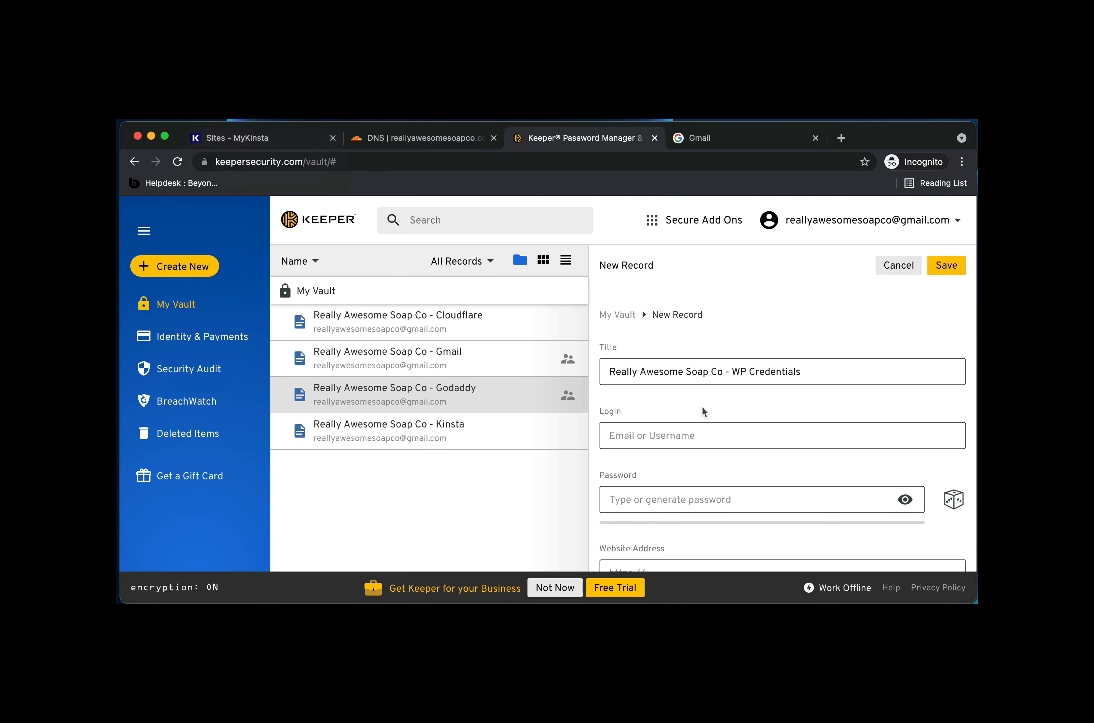
# Step: Enter the admin login username in the record and copy it into MyKinsta's admin username
pyautogui.click(667, 437)
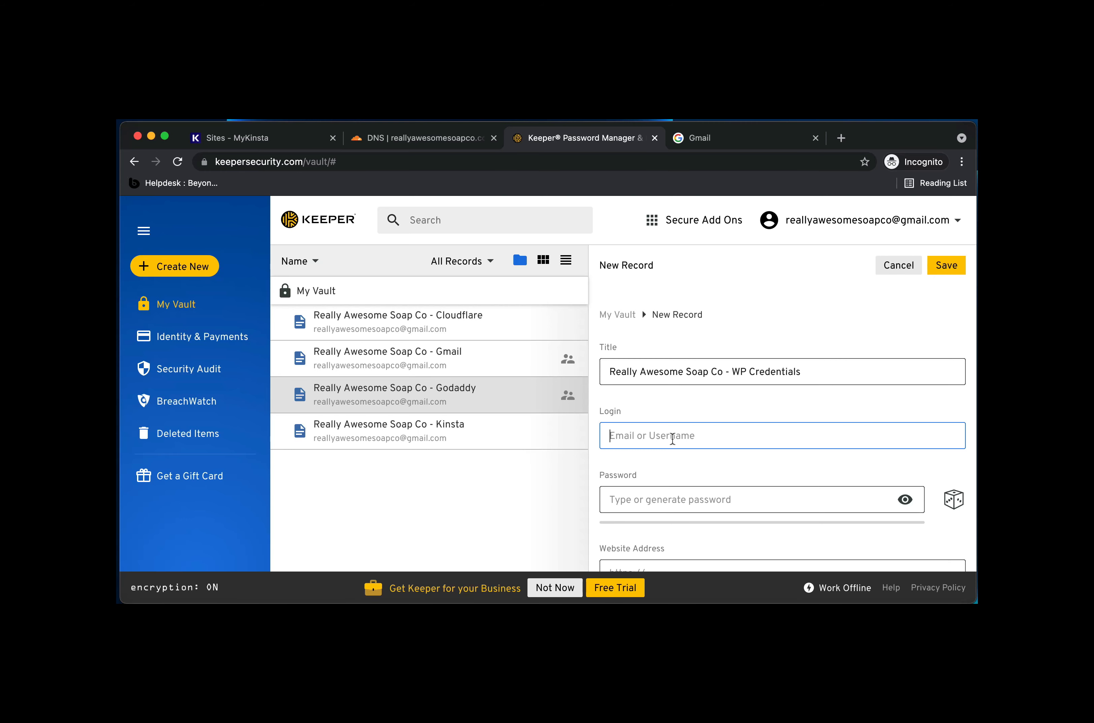
pyautogui.write('evrydysoapco39847')
pyautogui.moveTo(760, 438); pyautogui.dragTo(611, 439)
pyautogui.press('super+c')
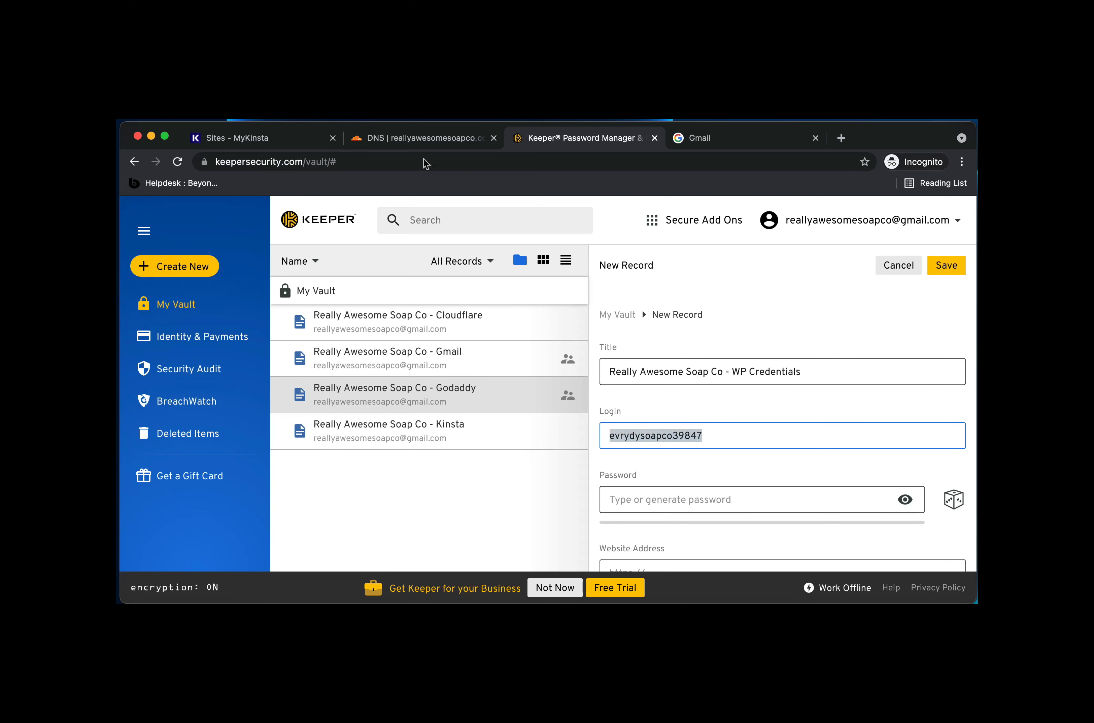
pyautogui.click(284, 140)
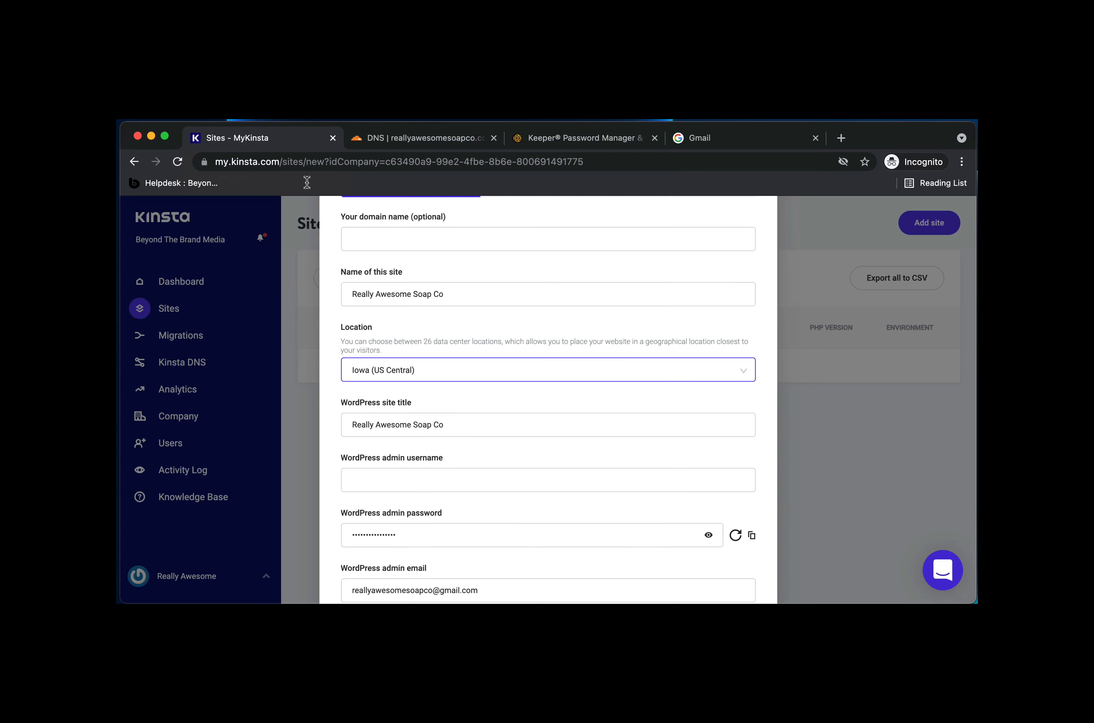
pyautogui.click(404, 478)
pyautogui.press('super+v')
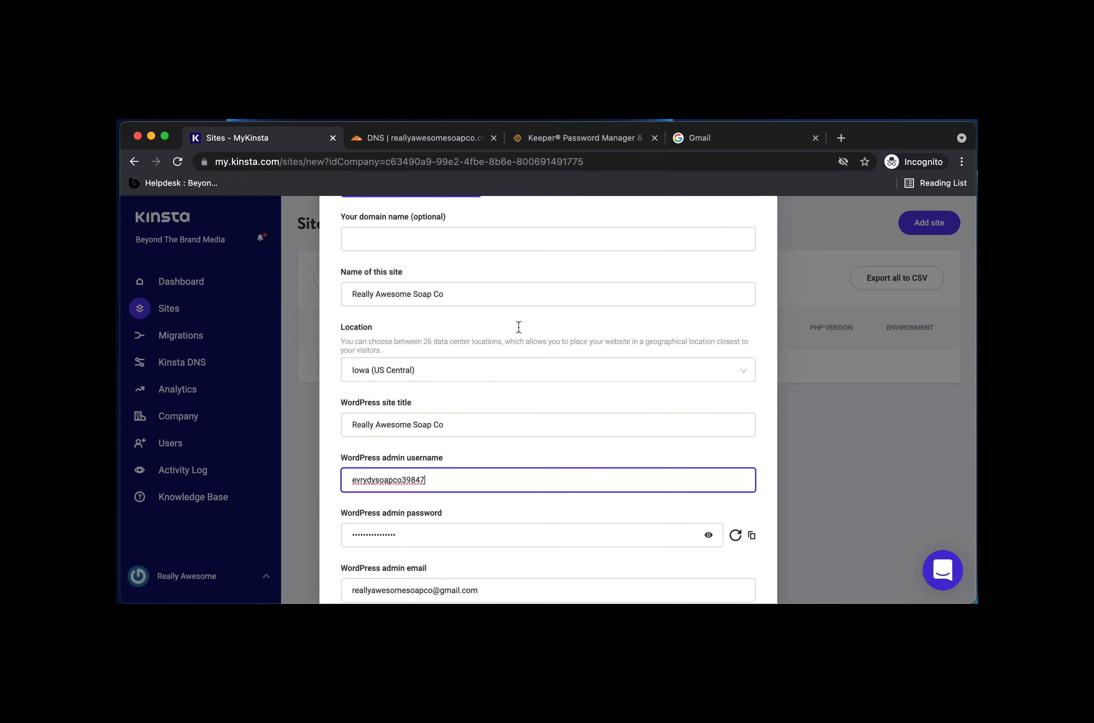
# Step: Generate a 32-character password, save the record, and copy the password
pyautogui.click(532, 138)
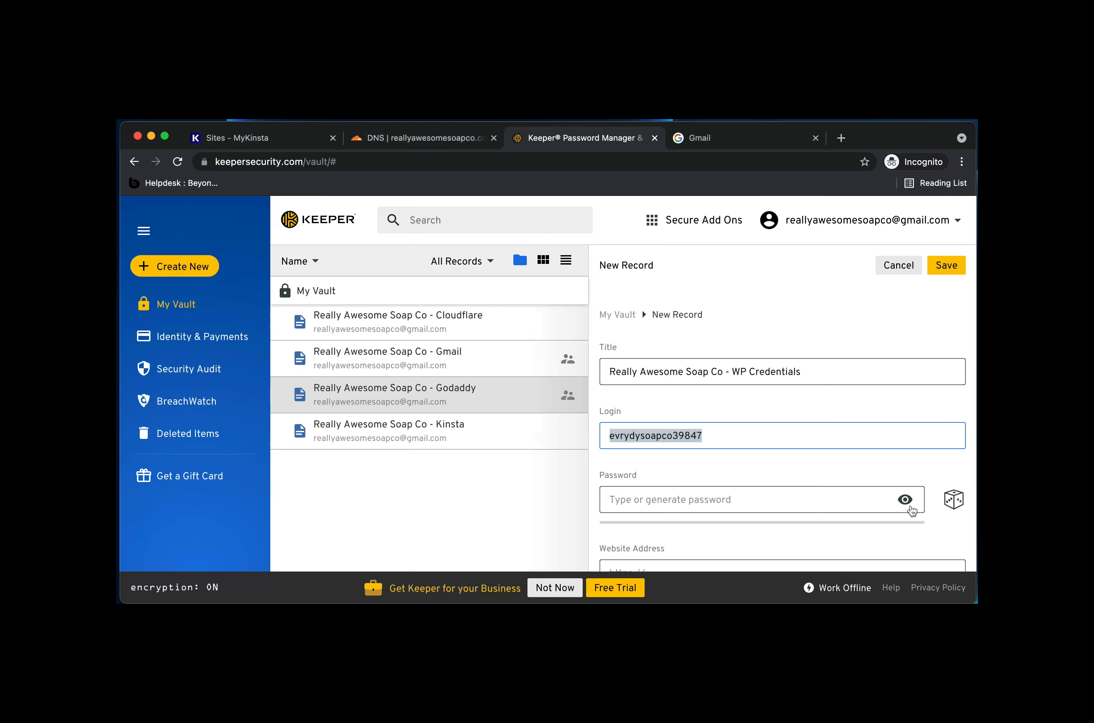
pyautogui.scroll(-3, 877, 476)
pyautogui.click(954, 387)
pyautogui.moveTo(655, 445); pyautogui.dragTo(688, 449)
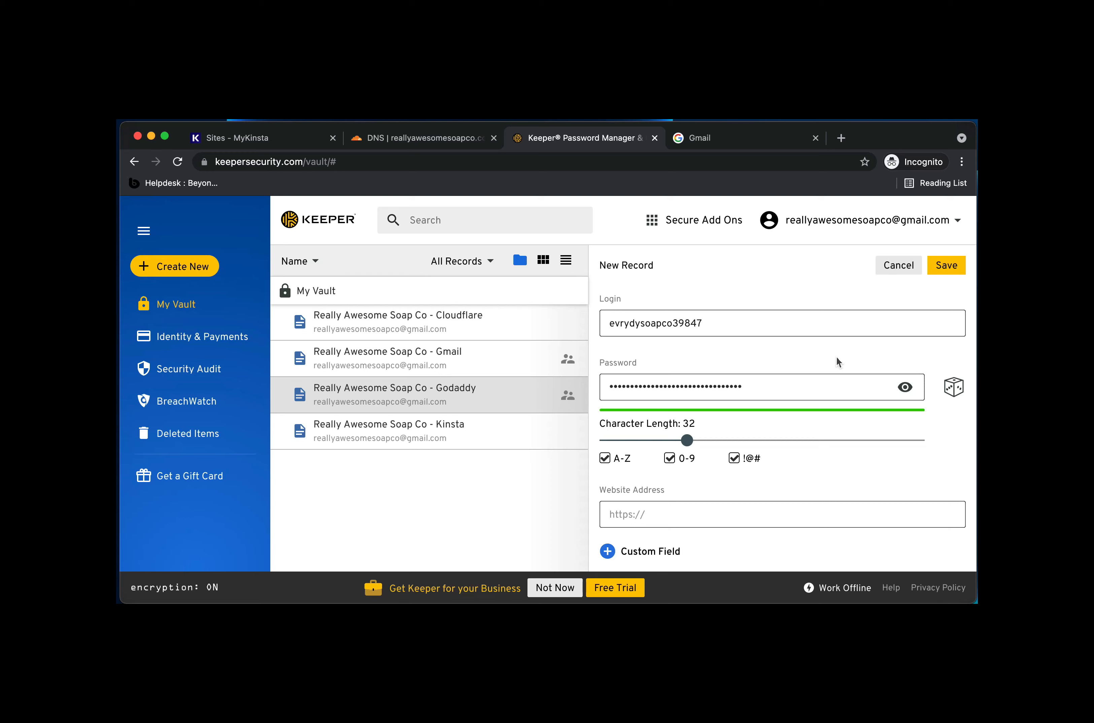
pyautogui.click(946, 265)
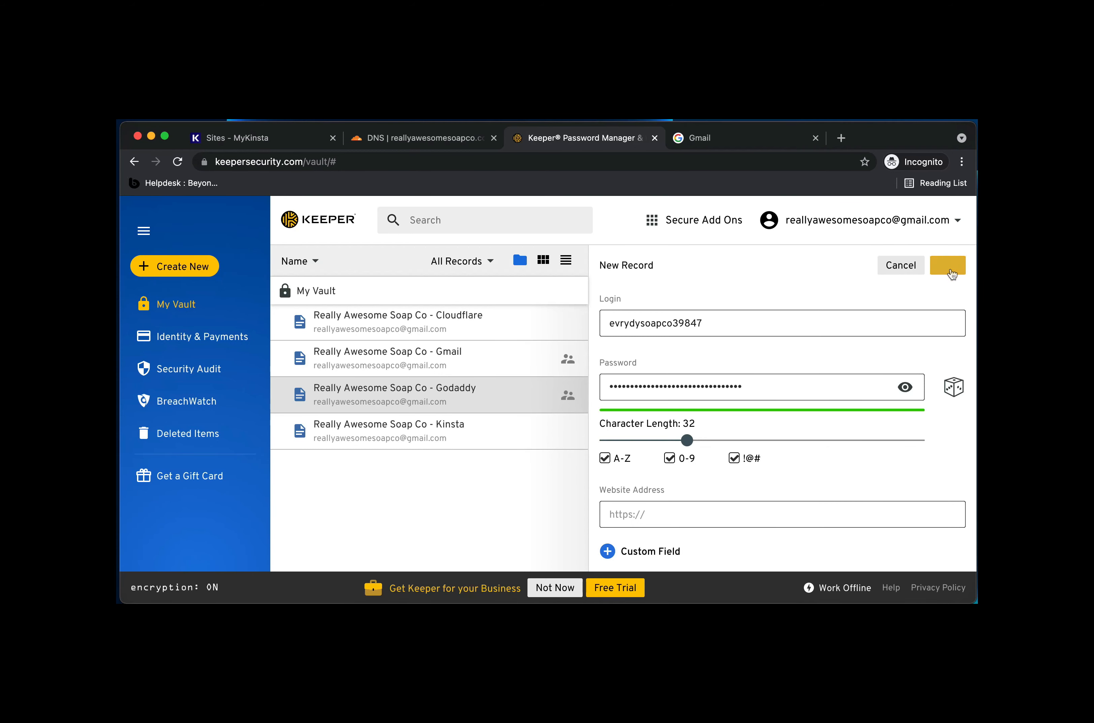
pyautogui.moveTo(679, 454)
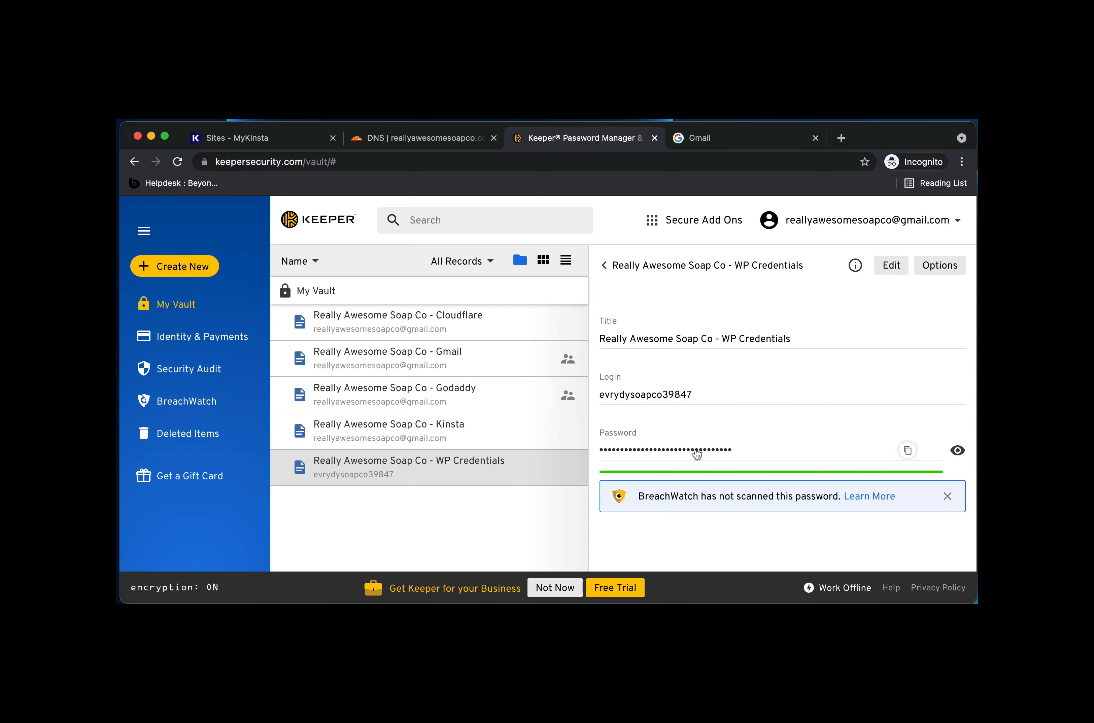
pyautogui.click(697, 397)
# Step: Paste the vault-generated password into the WordPress admin password field
pyautogui.click(270, 138)
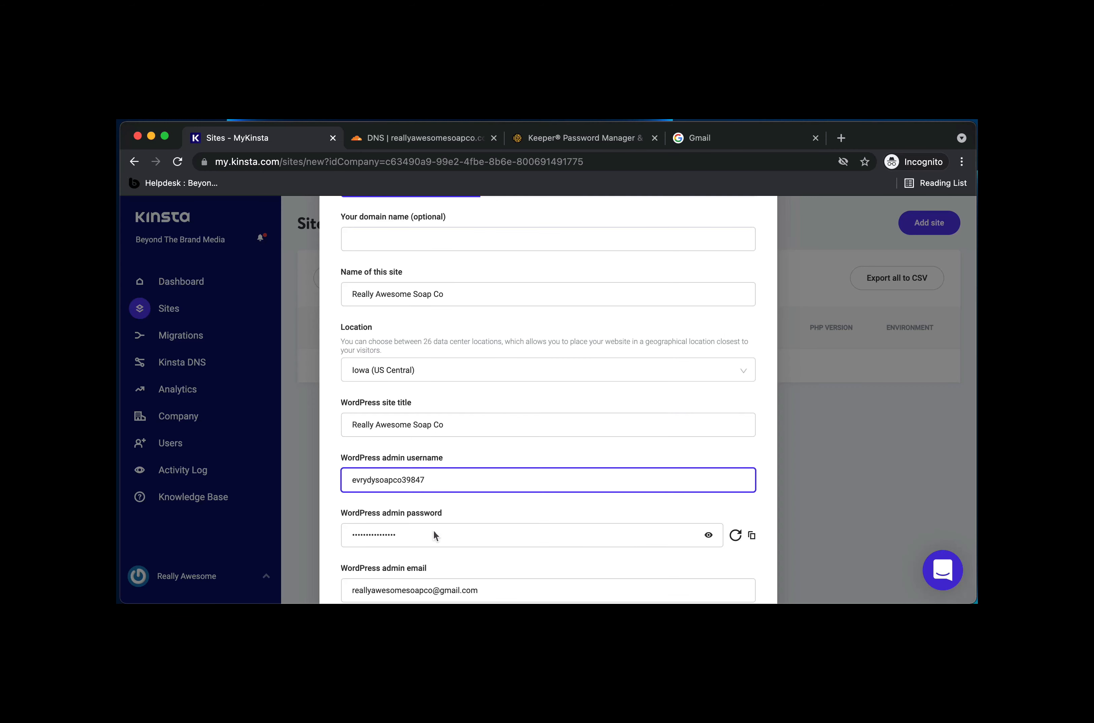
pyautogui.scroll(-1, 460, 519)
pyautogui.moveTo(416, 491); pyautogui.dragTo(320, 491)
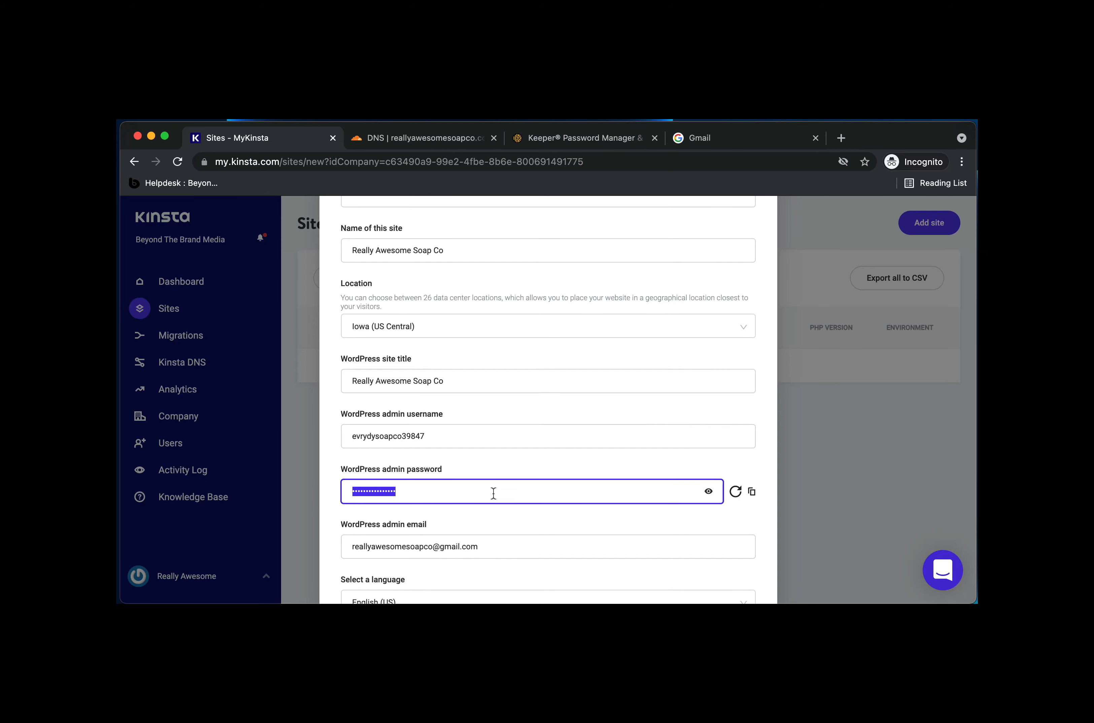
pyautogui.press('super+v')
pyautogui.scroll(-4, 525, 479)
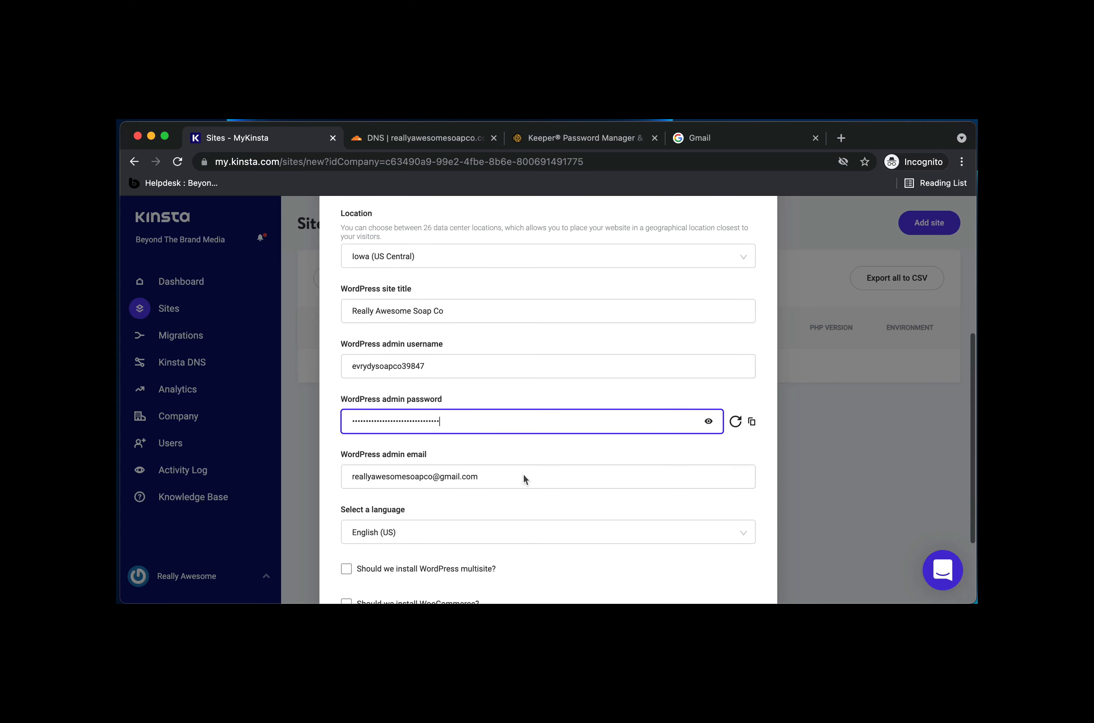
# Step: Inspect the prefilled WordPress admin email address
pyautogui.click(381, 462)
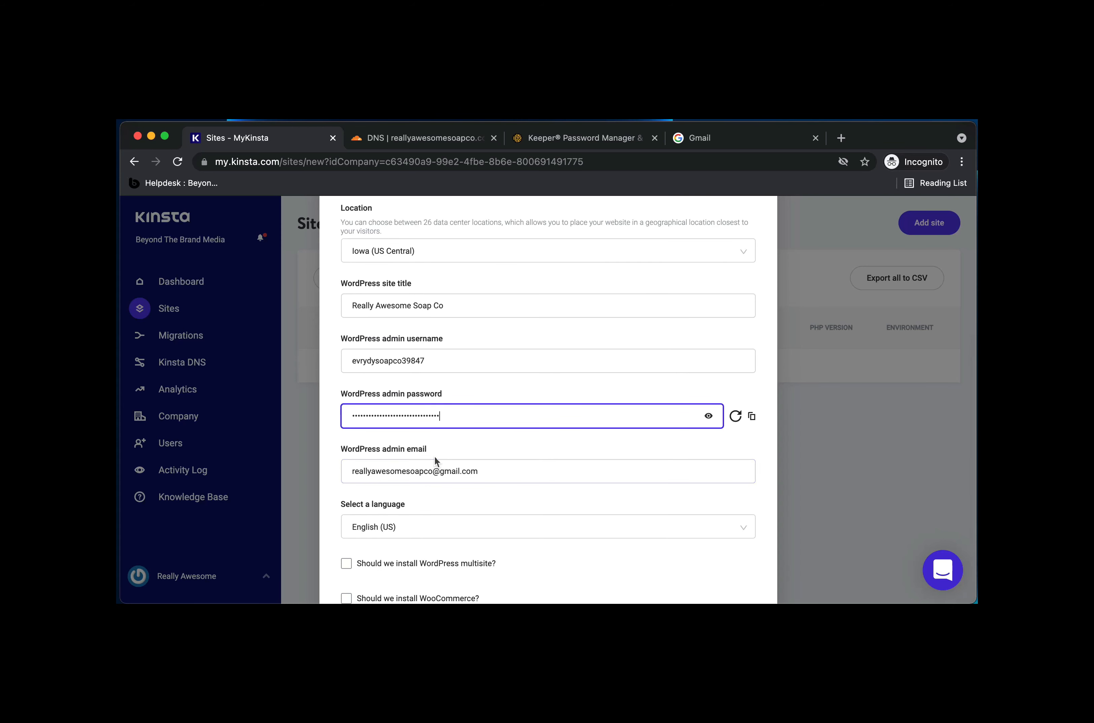
pyautogui.doubleClick(427, 473)
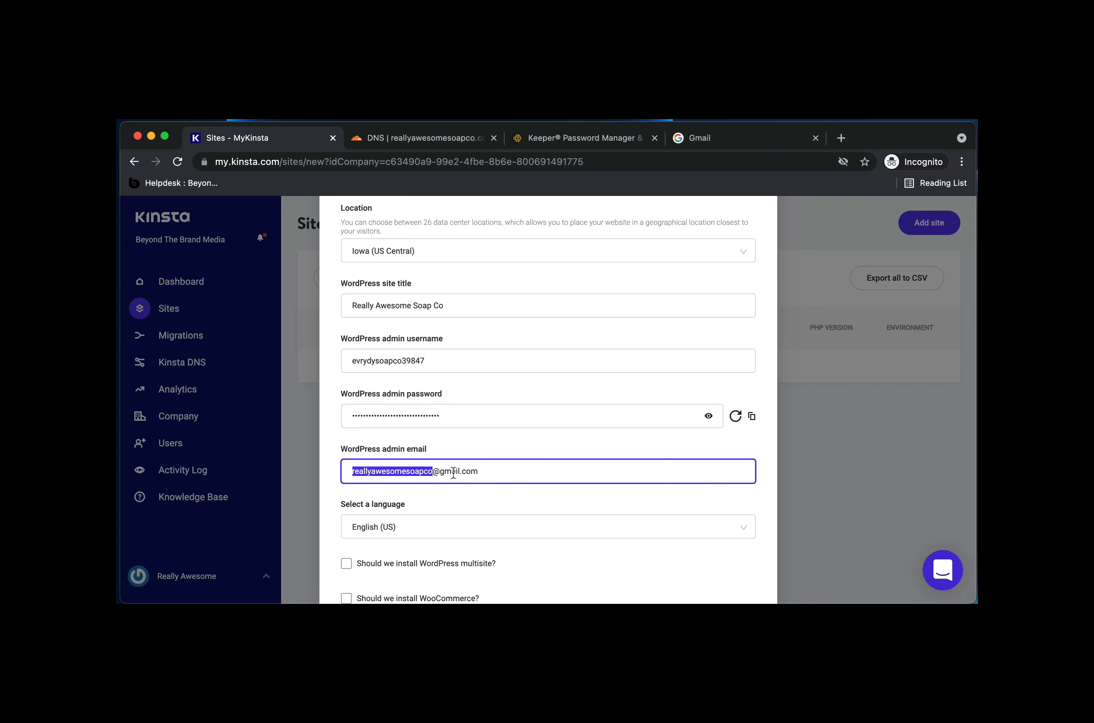
pyautogui.scroll(-2, 481, 472)
pyautogui.scroll(5, 483, 472)
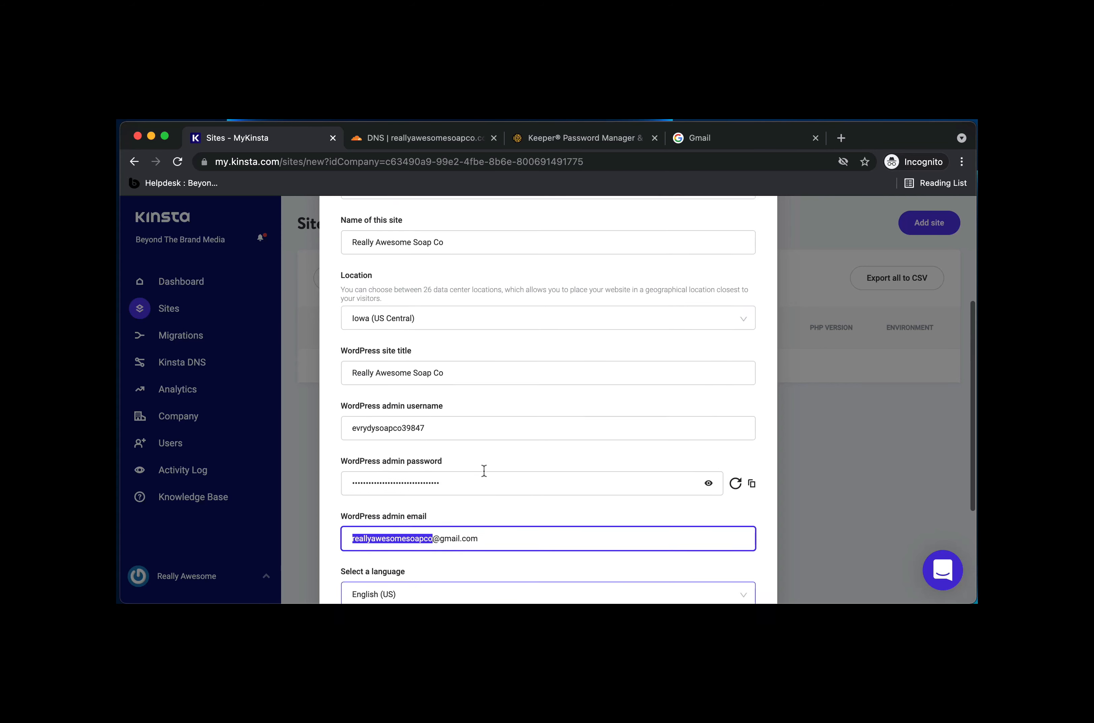
pyautogui.scroll(3, 483, 471)
# Step: Step through the domain, site name and admin email fields to review the form
pyautogui.click(415, 387)
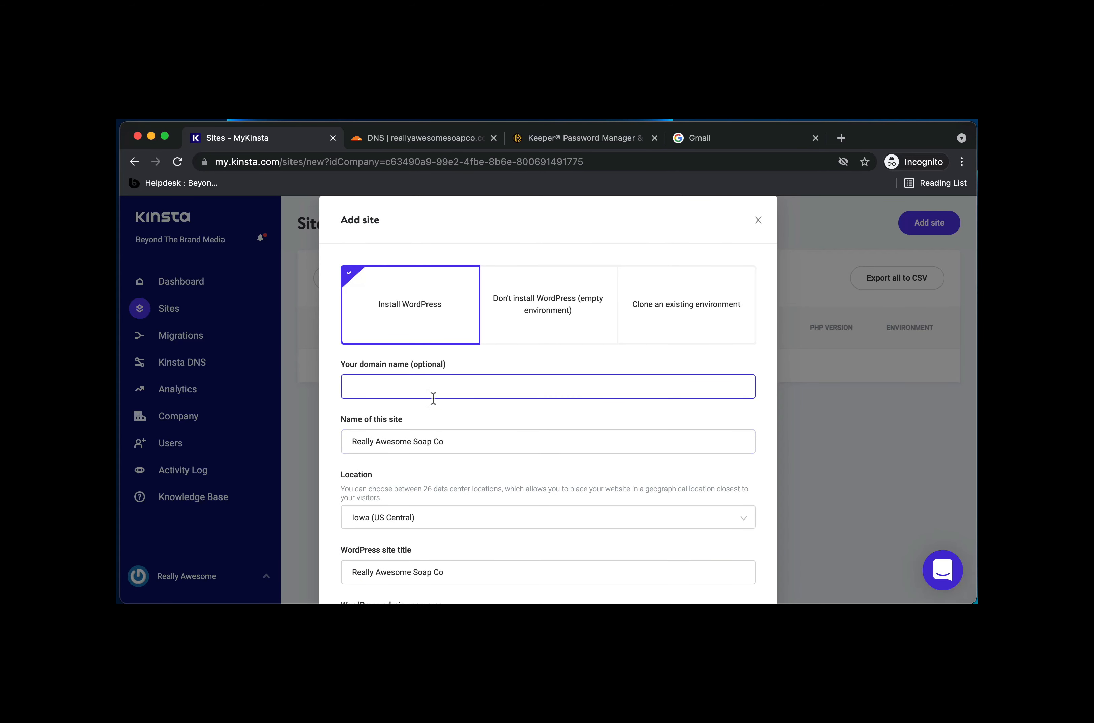
pyautogui.click(445, 450)
pyautogui.scroll(-3, 447, 454)
pyautogui.press('Tab')
pyautogui.scroll(-2, 447, 454)
pyautogui.press('Tab')
pyautogui.press('Tab')
pyautogui.press('Tab')
pyautogui.press('Tab')
pyautogui.scroll(-2, 442, 437)
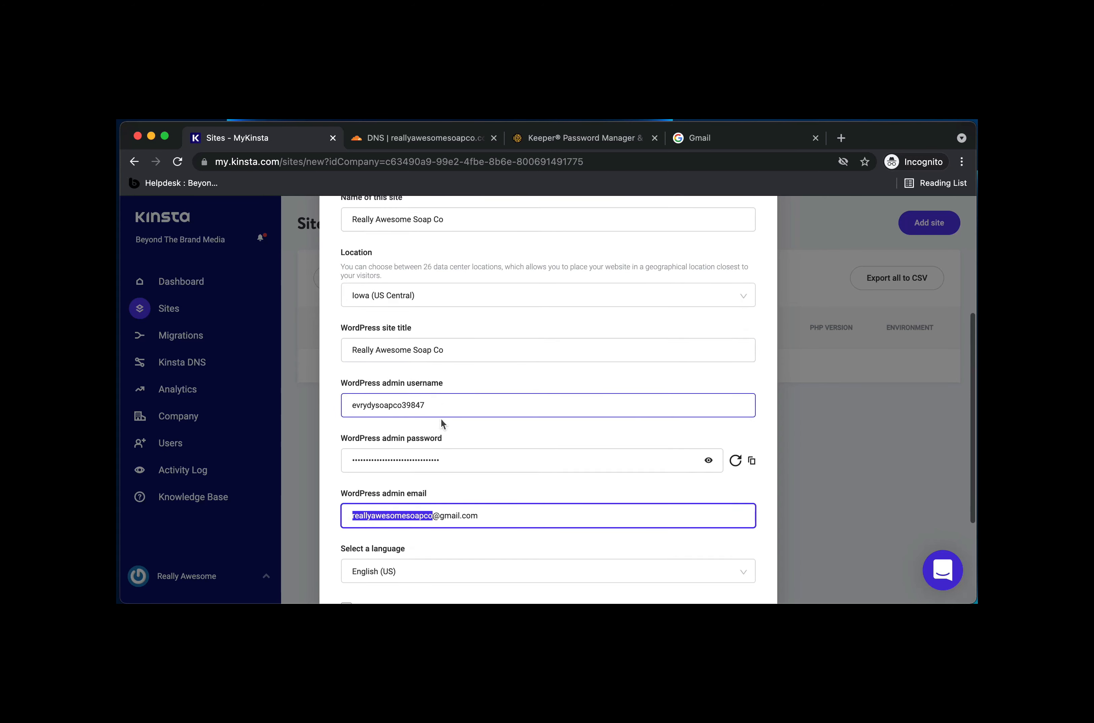
pyautogui.scroll(-2, 441, 423)
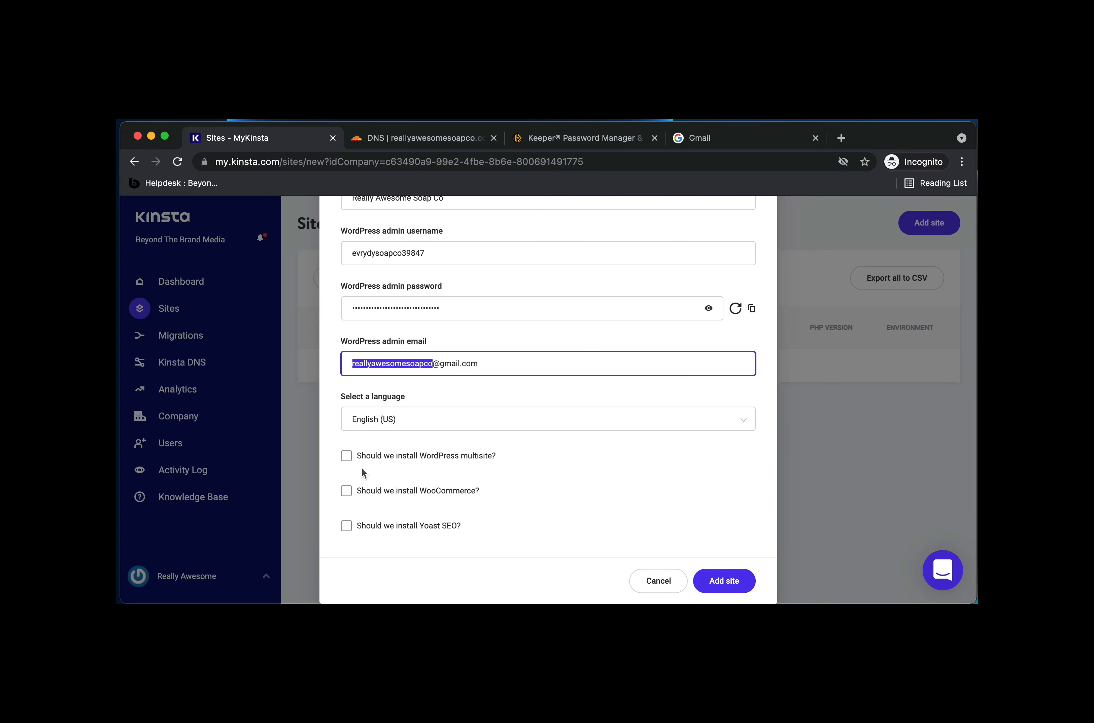
# Step: Create the site, then search 'really awesome' across All labels to find it
pyautogui.click(745, 581)
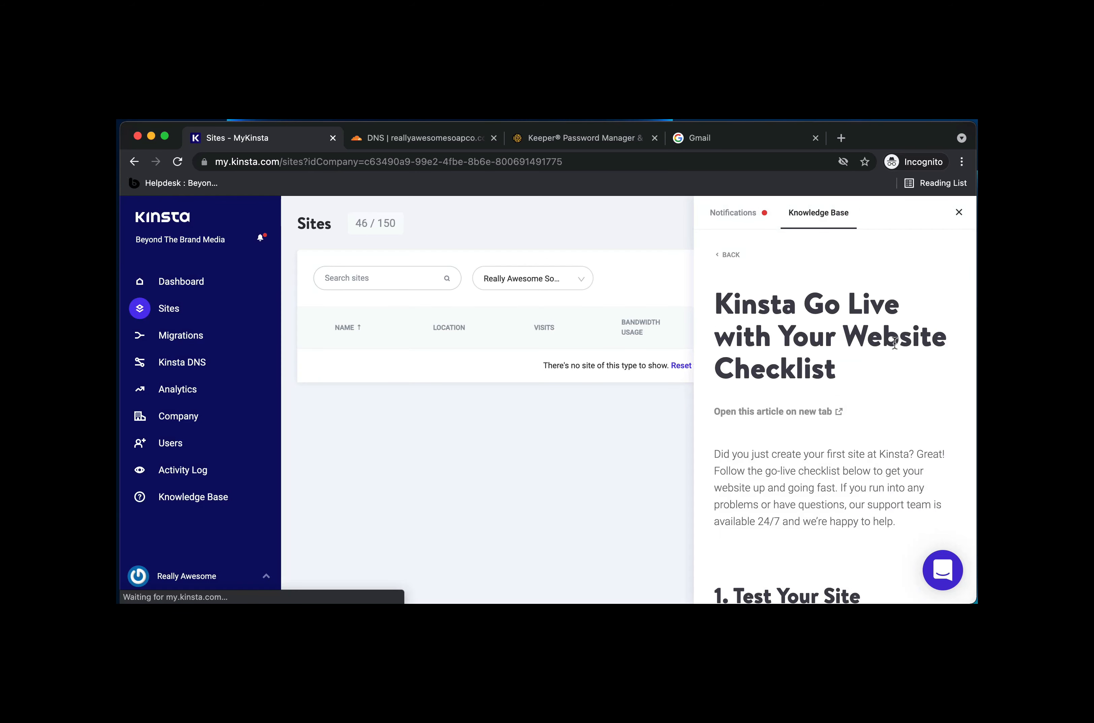
pyautogui.click(959, 214)
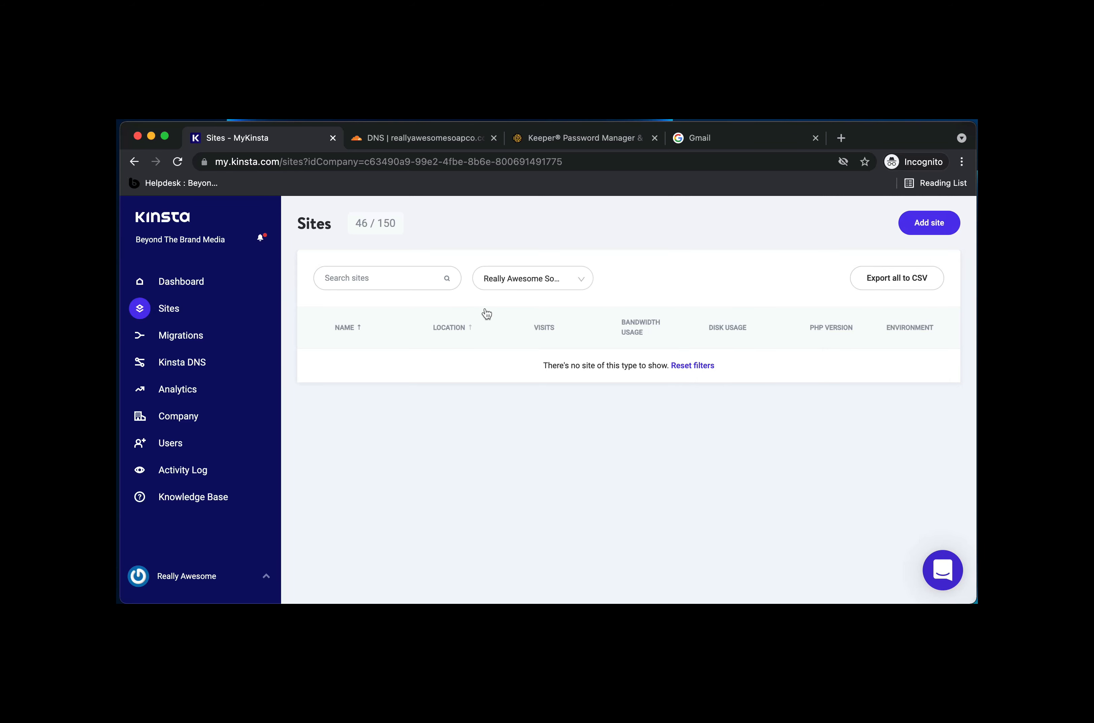
pyautogui.click(407, 281)
pyautogui.write('real')
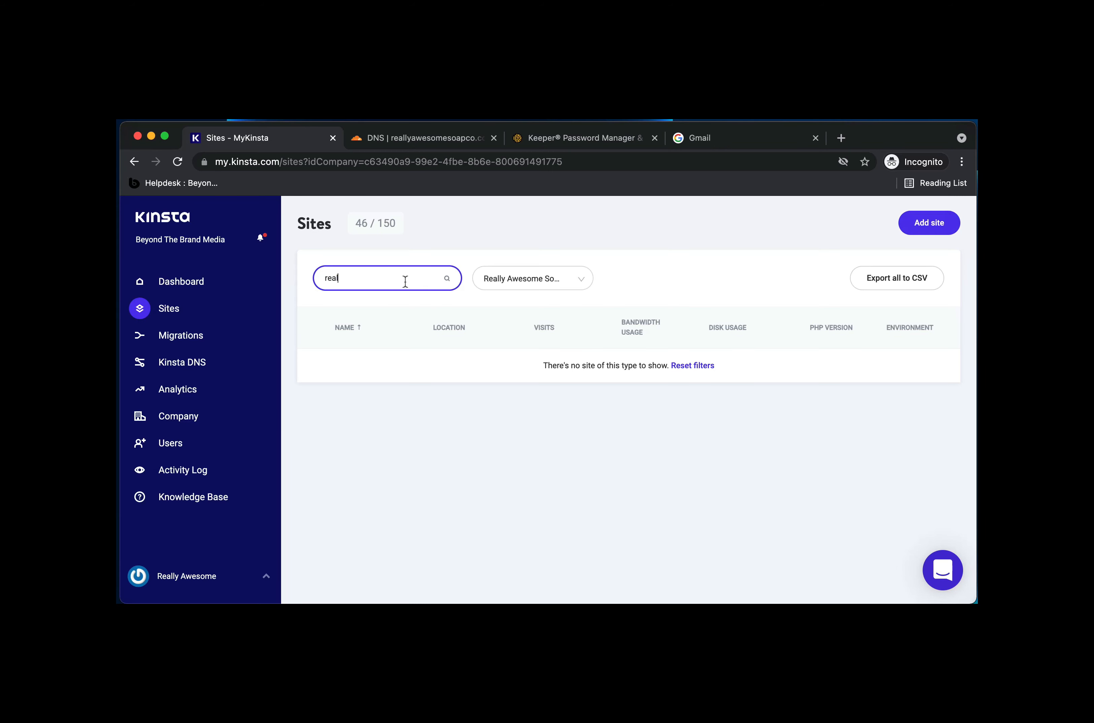
pyautogui.write('ly awesome')
pyautogui.click(536, 277)
pyautogui.click(525, 308)
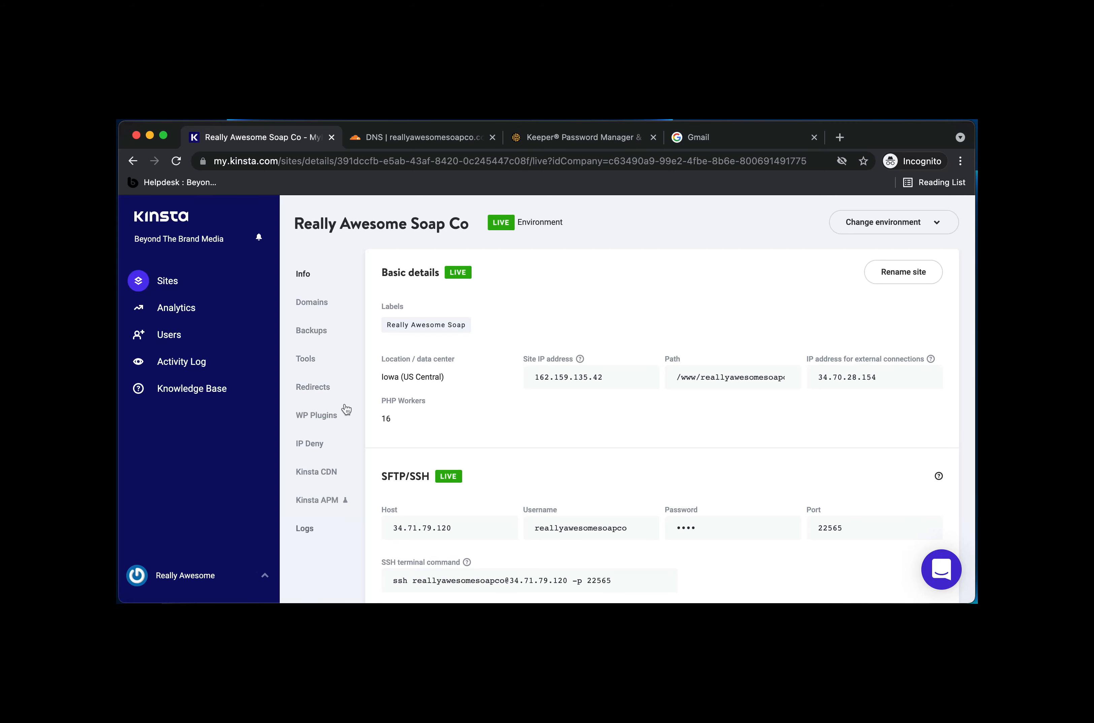
# Step: Open the site's temporary kinsta.cloud URL from the Domains page in a new tab
pyautogui.click(311, 304)
pyautogui.moveTo(528, 354)
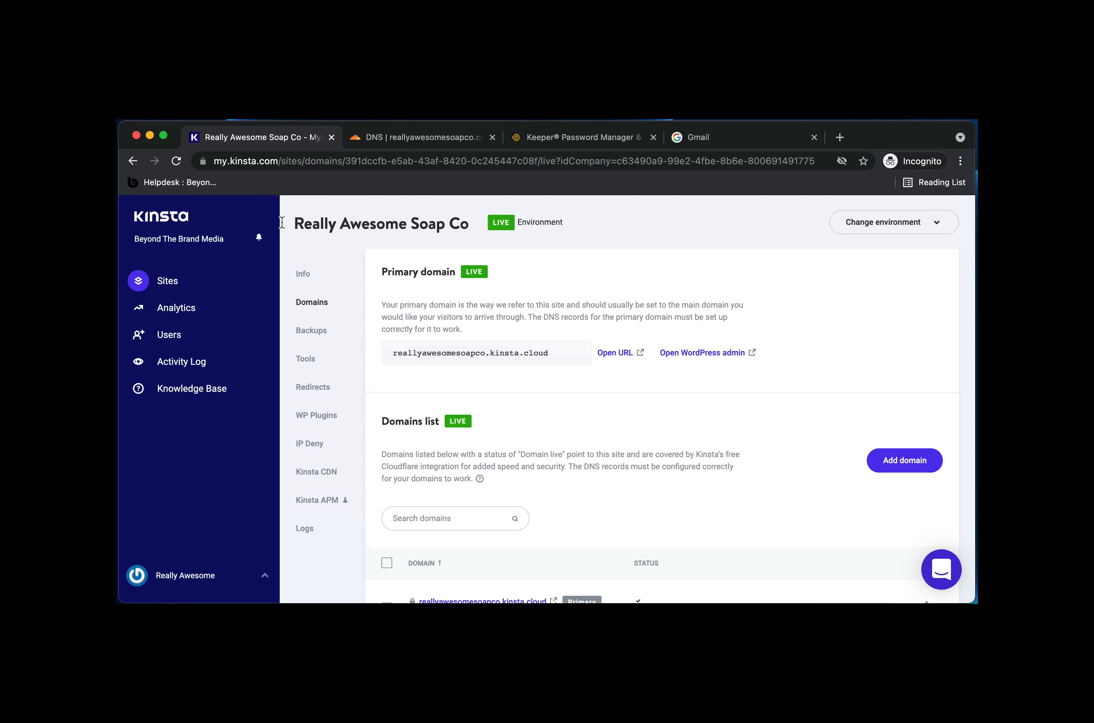
pyautogui.click(618, 351)
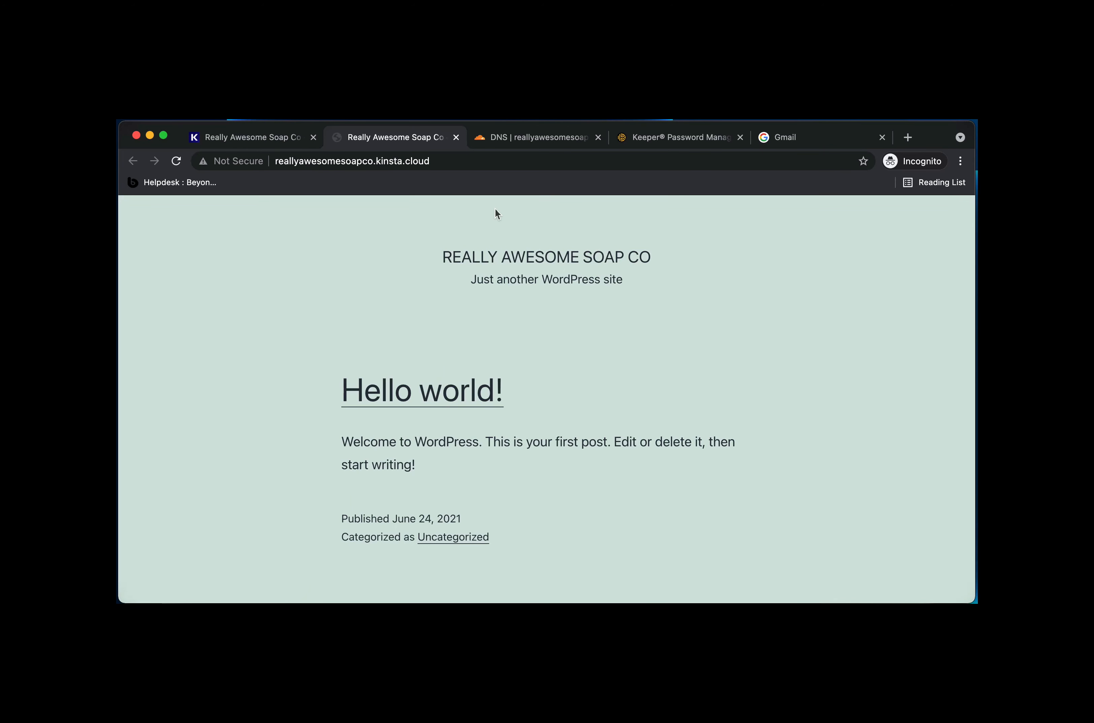
# Step: Check the WordPress front page at http reallyawesomesoapco.kinsta.cloud, then return to MyKinsta
pyautogui.scroll(-10, 535, 293)
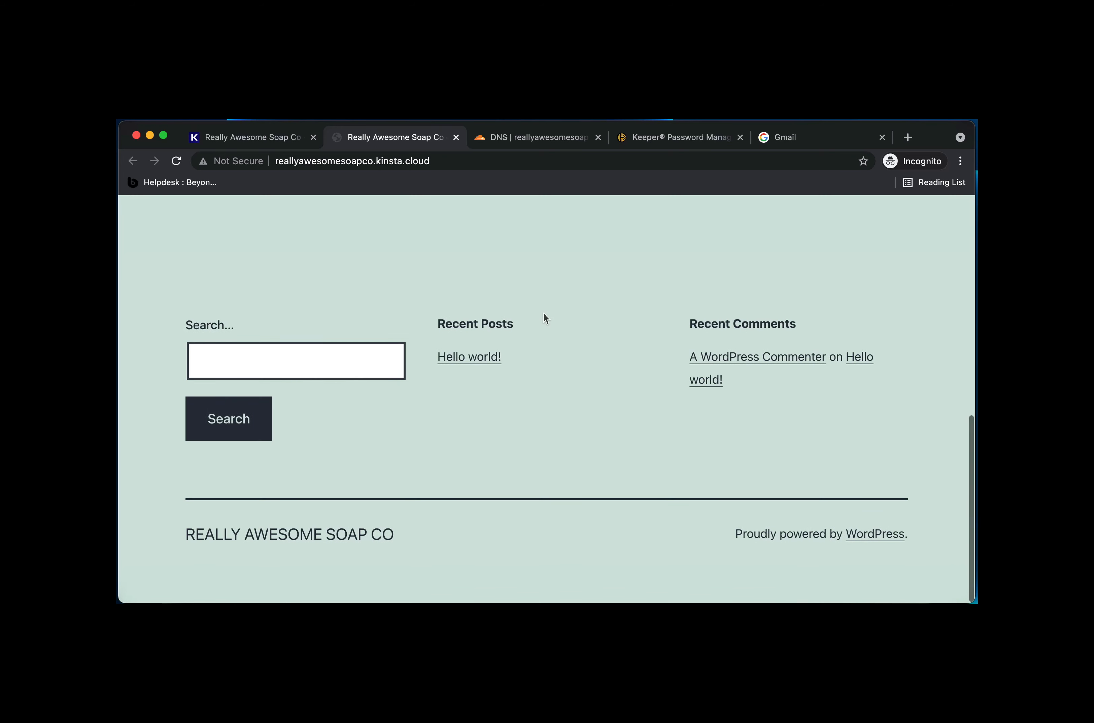
pyautogui.scroll(10, 538, 302)
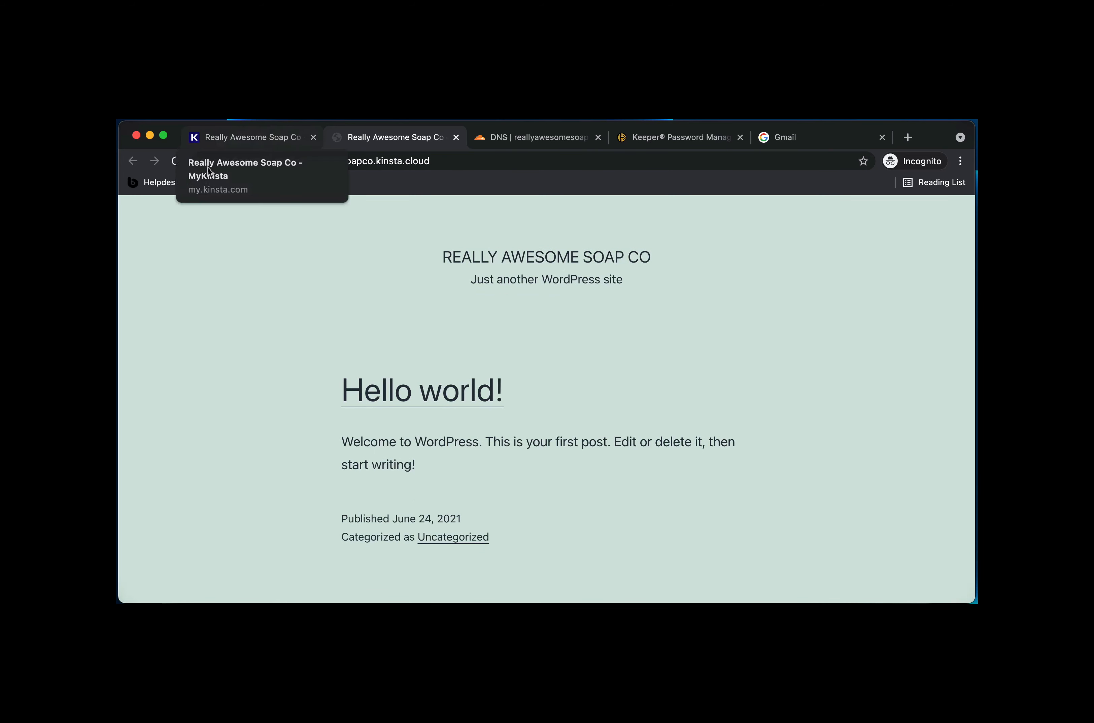
pyautogui.click(340, 165)
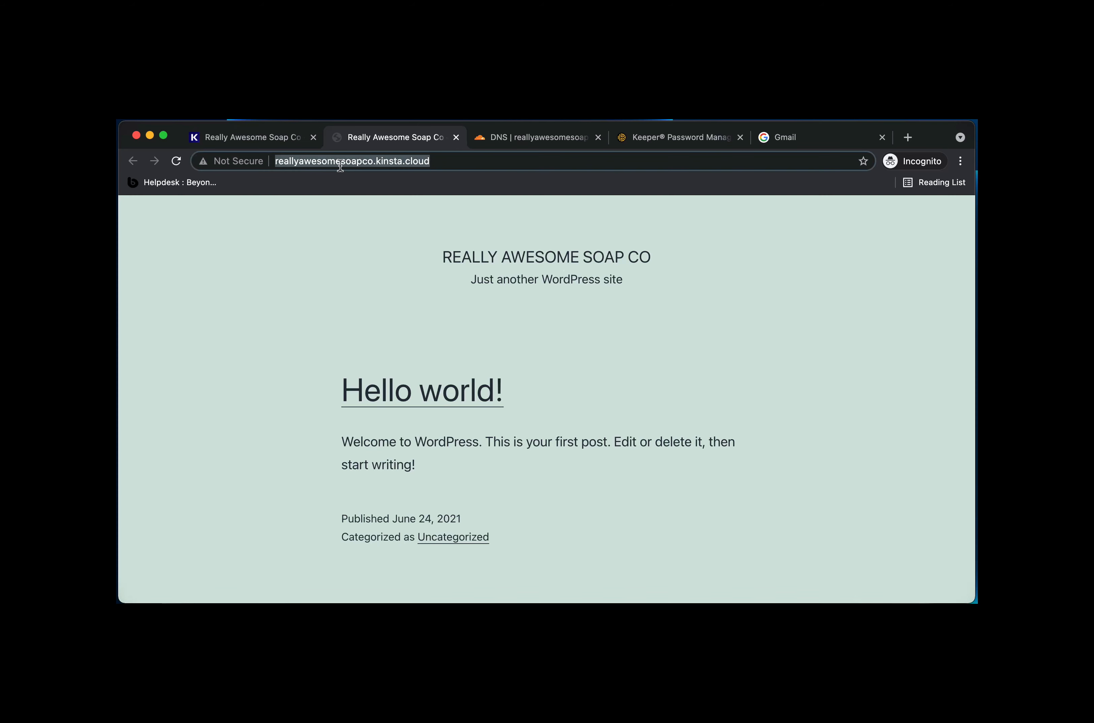
pyautogui.press('super+v')
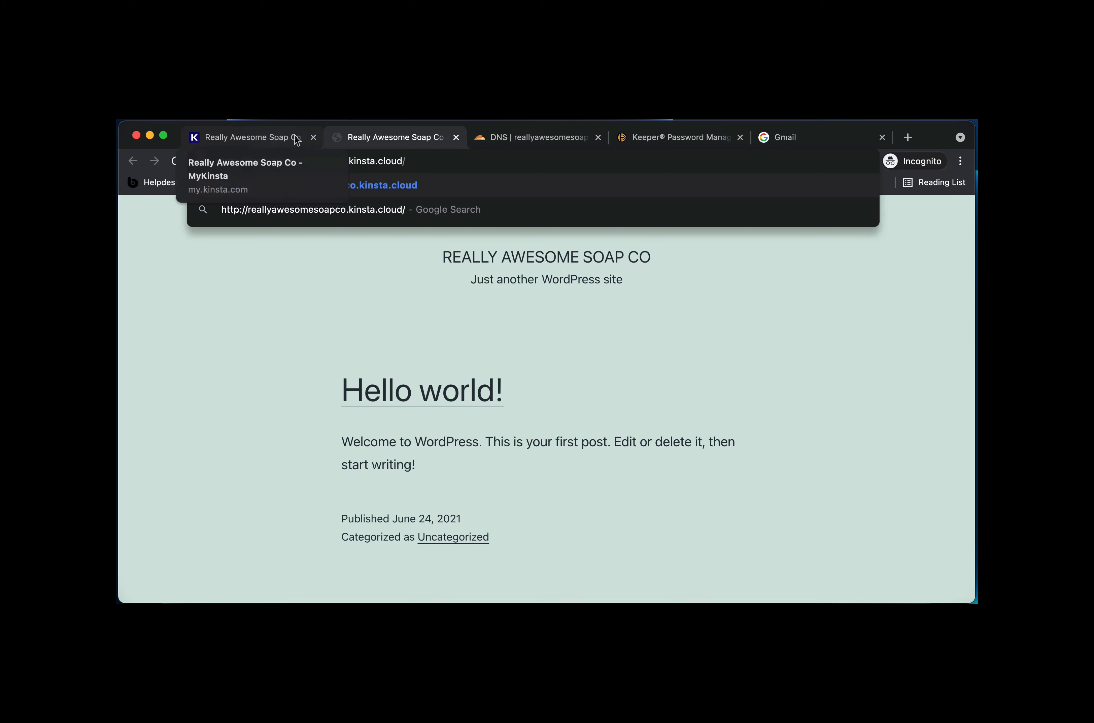
pyautogui.click(262, 140)
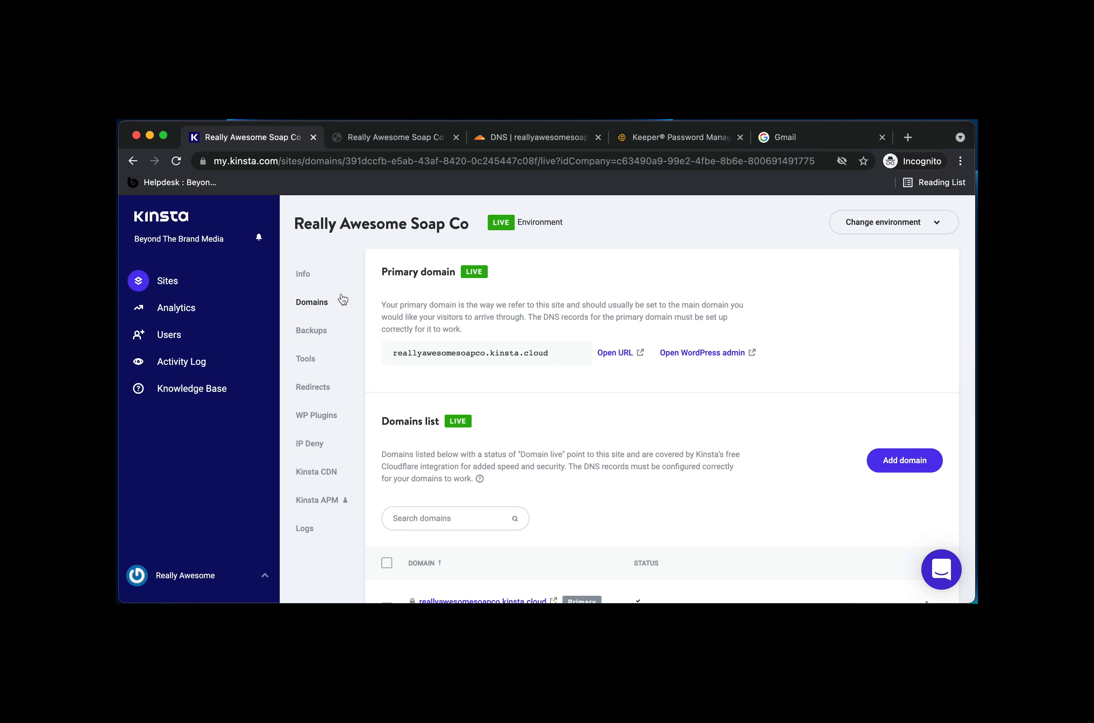
# Step: Open the Add domain form from the site's Domains page
pyautogui.click(303, 276)
pyautogui.click(304, 306)
pyautogui.scroll(-2, 488, 343)
pyautogui.scroll(-2, 490, 340)
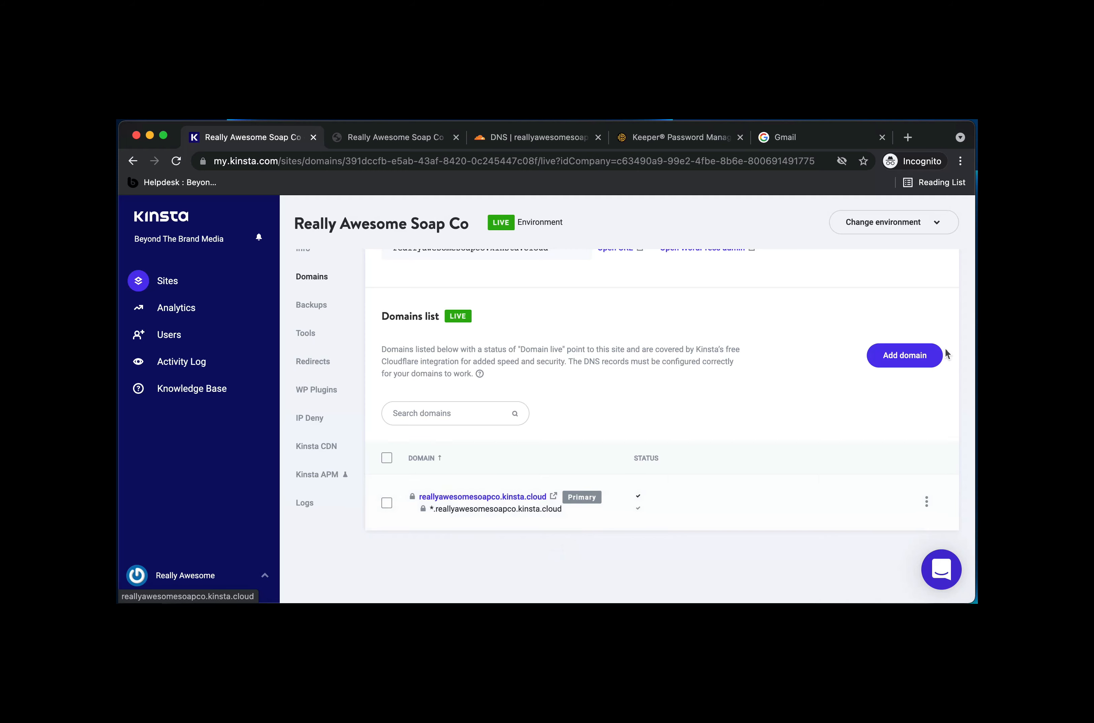
pyautogui.click(923, 357)
# Step: Copy reallyawesomesoapco.com from Cloudflare's root A record into the Domain field
pyautogui.click(474, 136)
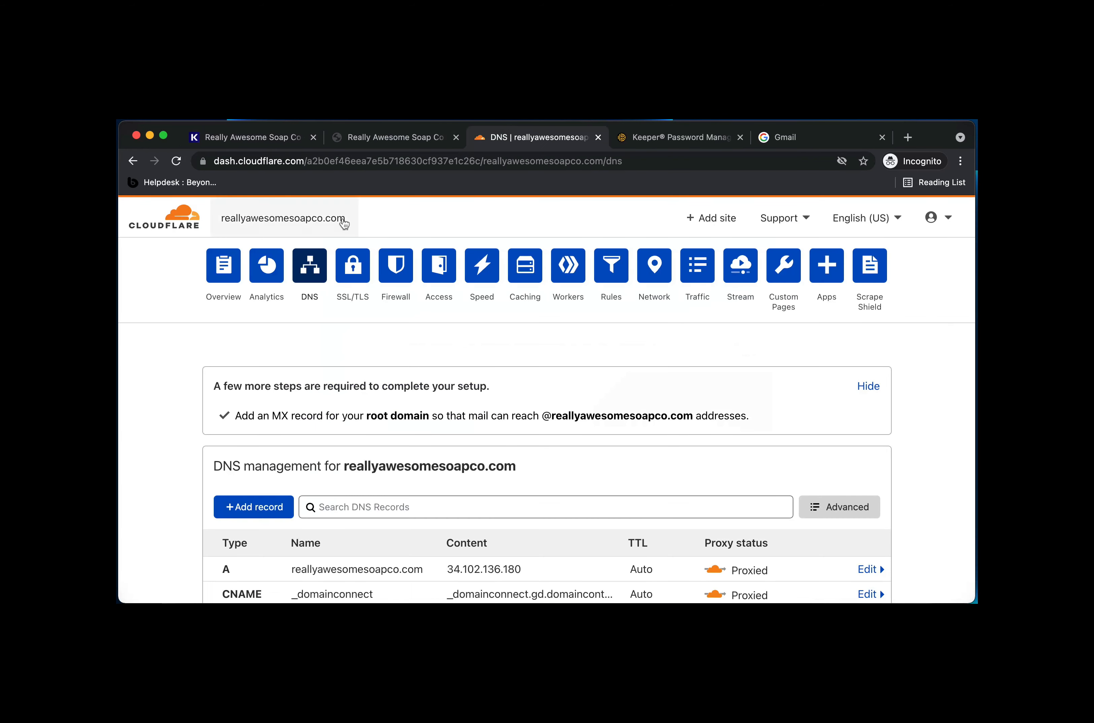
pyautogui.scroll(-2, 435, 477)
pyautogui.click(401, 519)
pyautogui.moveTo(422, 567); pyautogui.dragTo(290, 566)
pyautogui.press('super+c')
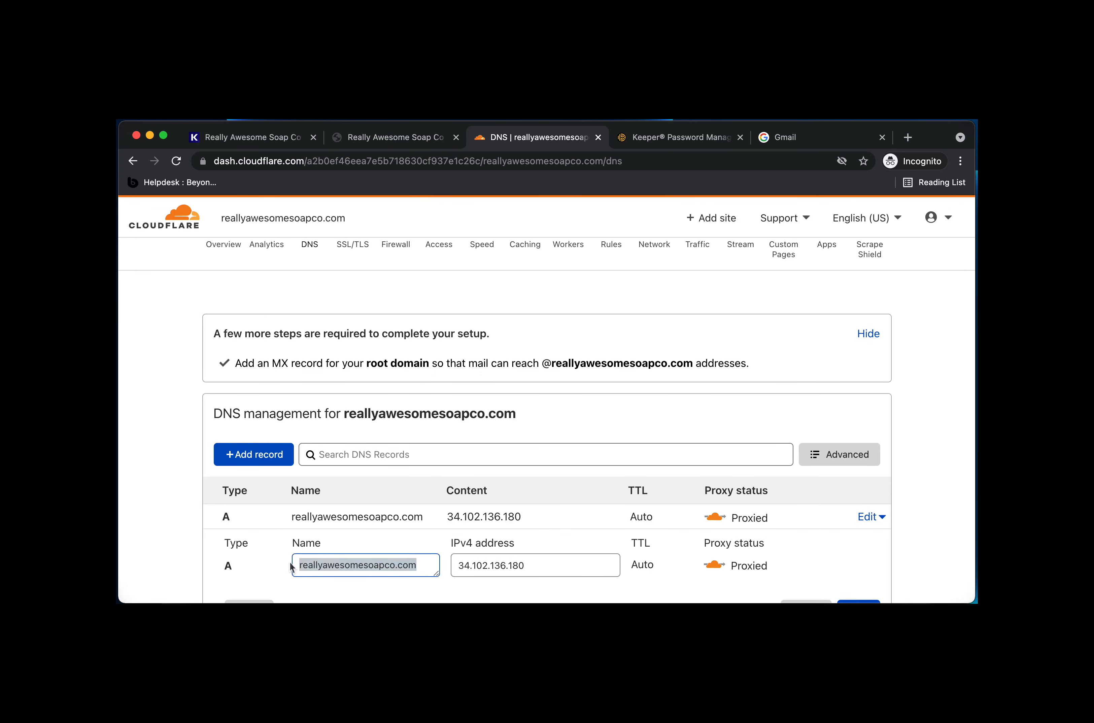
pyautogui.click(263, 136)
pyautogui.click(553, 489)
pyautogui.press('super+v')
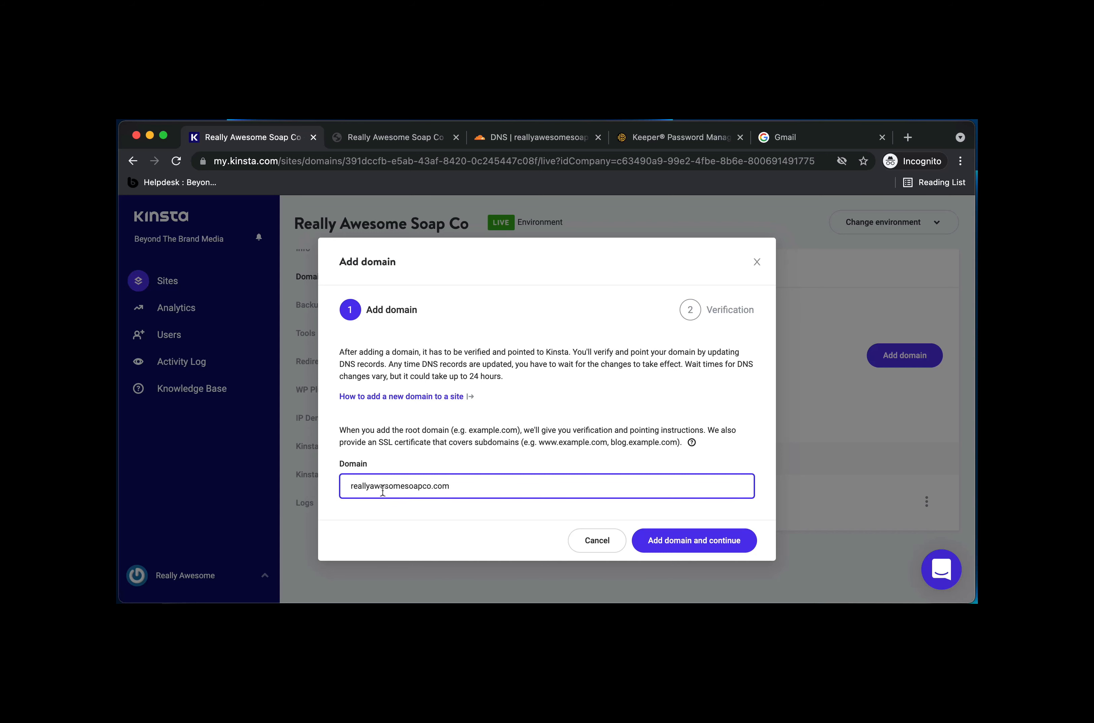
# Step: Check that the Domain field reads reallyawesomesoapco.com, then add it and reach the TXT verification step
pyautogui.moveTo(464, 486); pyautogui.dragTo(338, 488)
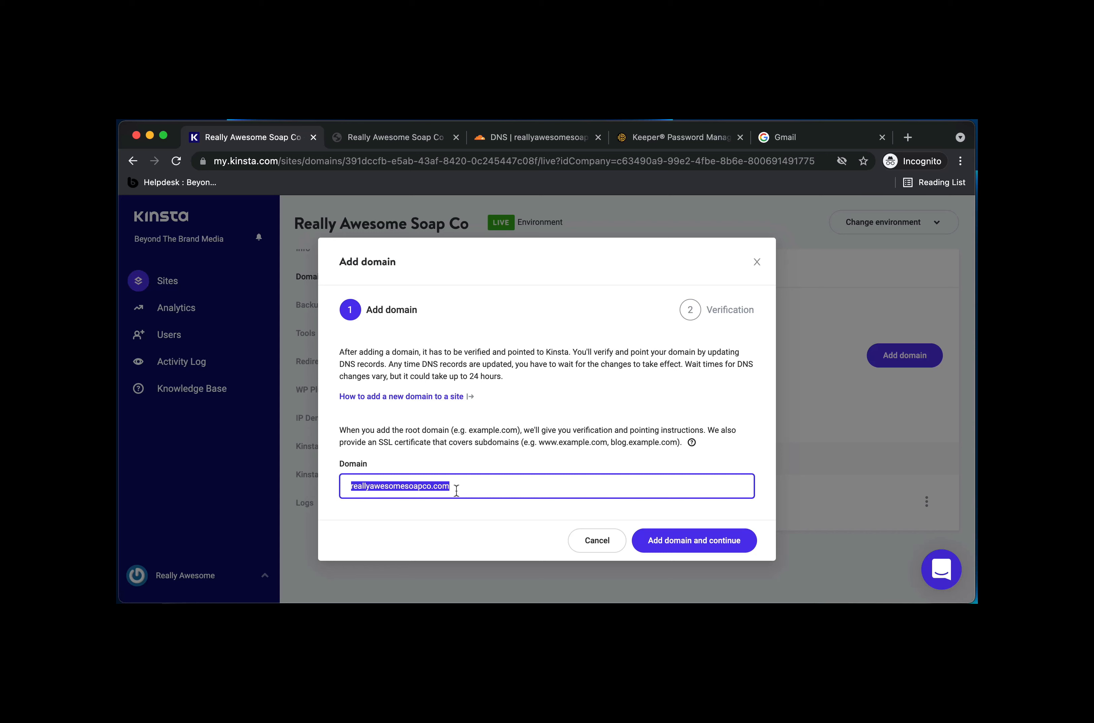
pyautogui.click(468, 487)
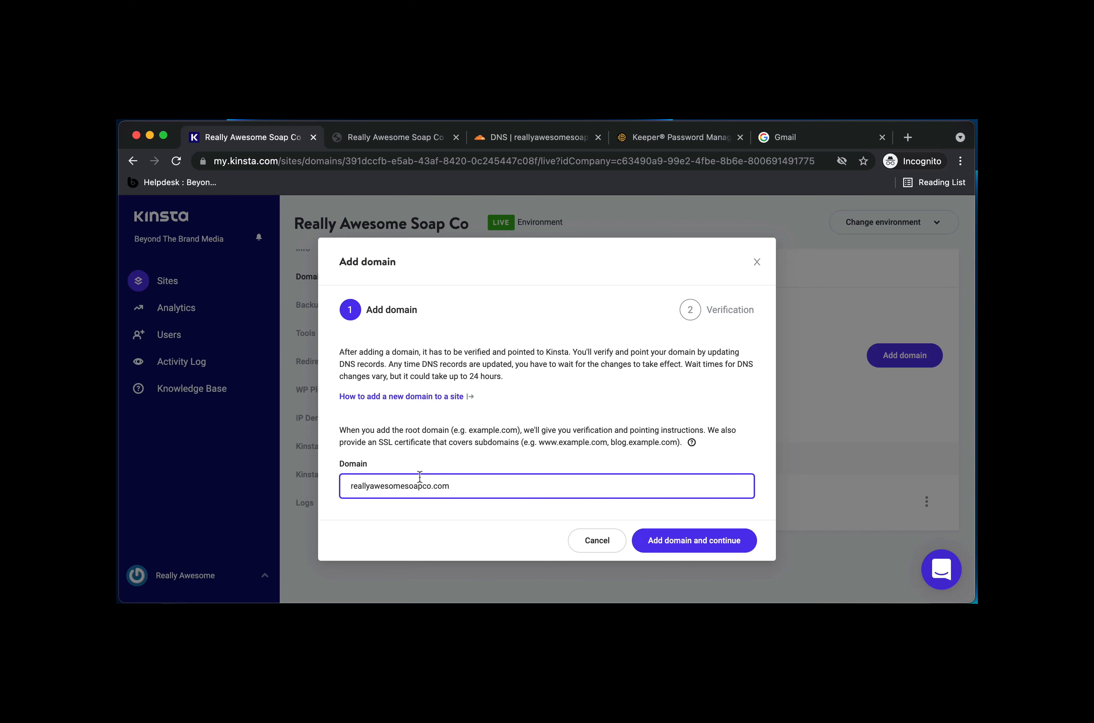
pyautogui.click(690, 542)
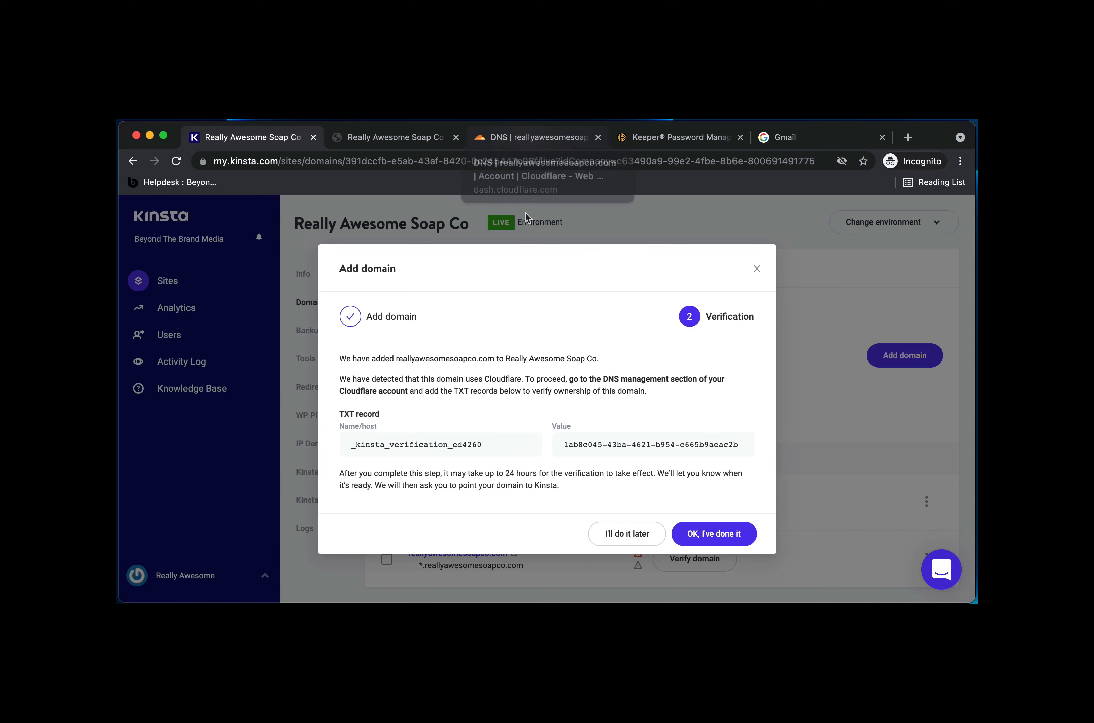
# Step: Copy the TXT verification record's host name from MyKinsta and return to Cloudflare DNS
pyautogui.moveTo(617, 379); pyautogui.dragTo(606, 378)
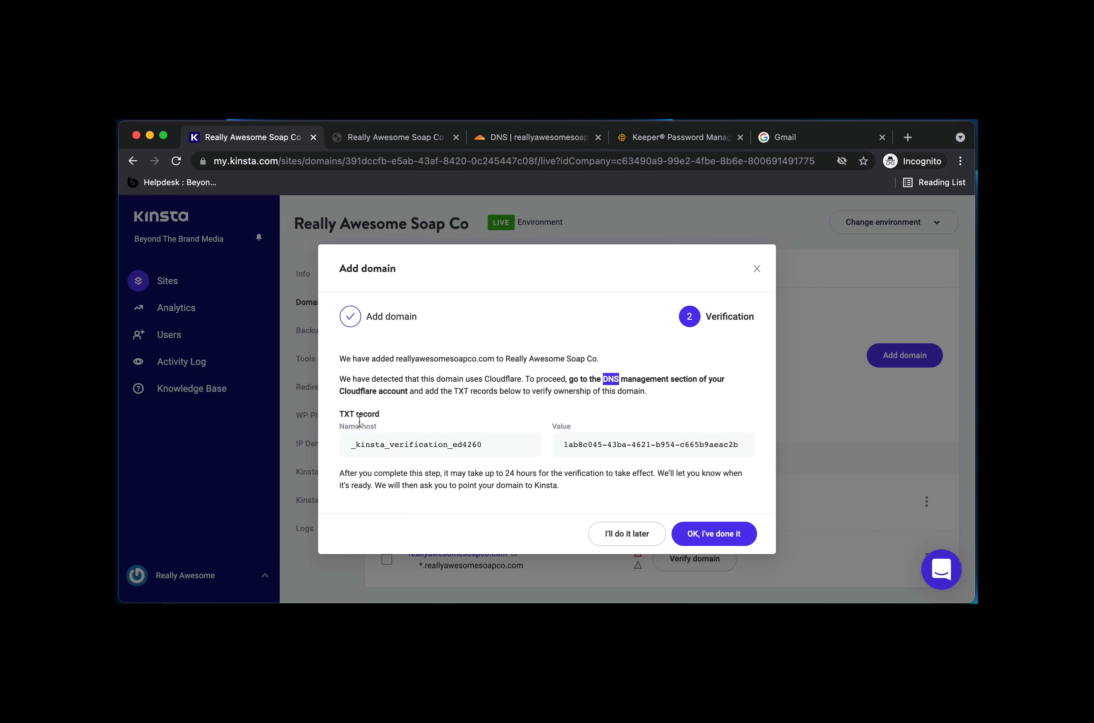
pyautogui.moveTo(341, 414); pyautogui.dragTo(380, 414)
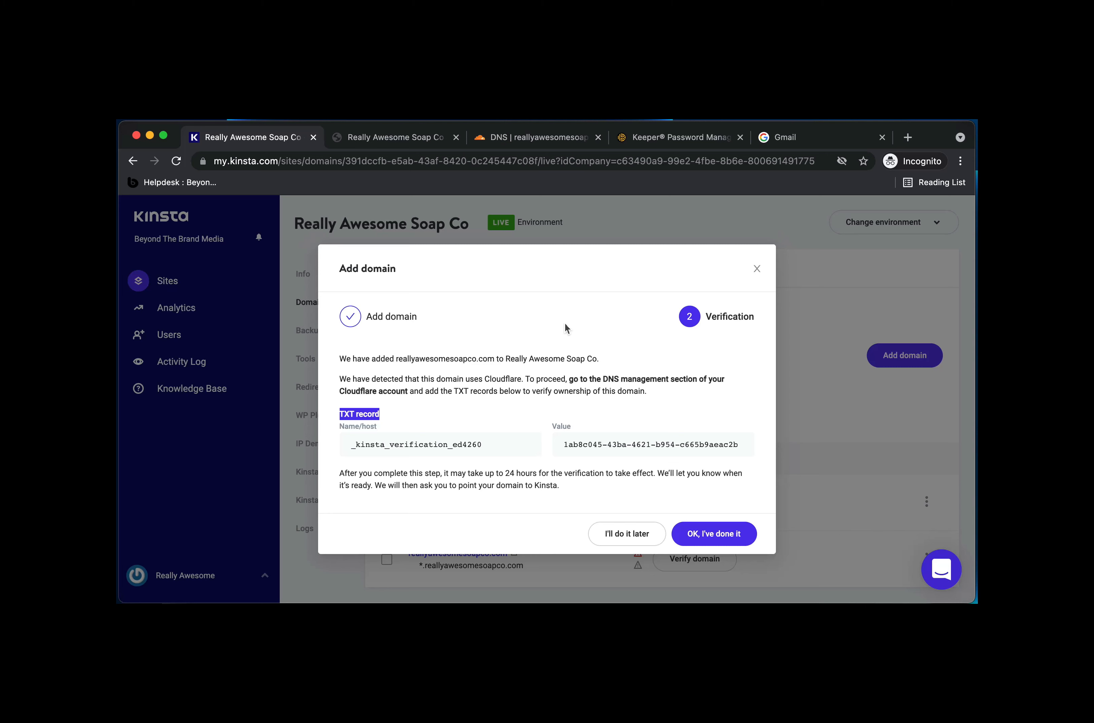
pyautogui.click(527, 445)
pyautogui.click(521, 135)
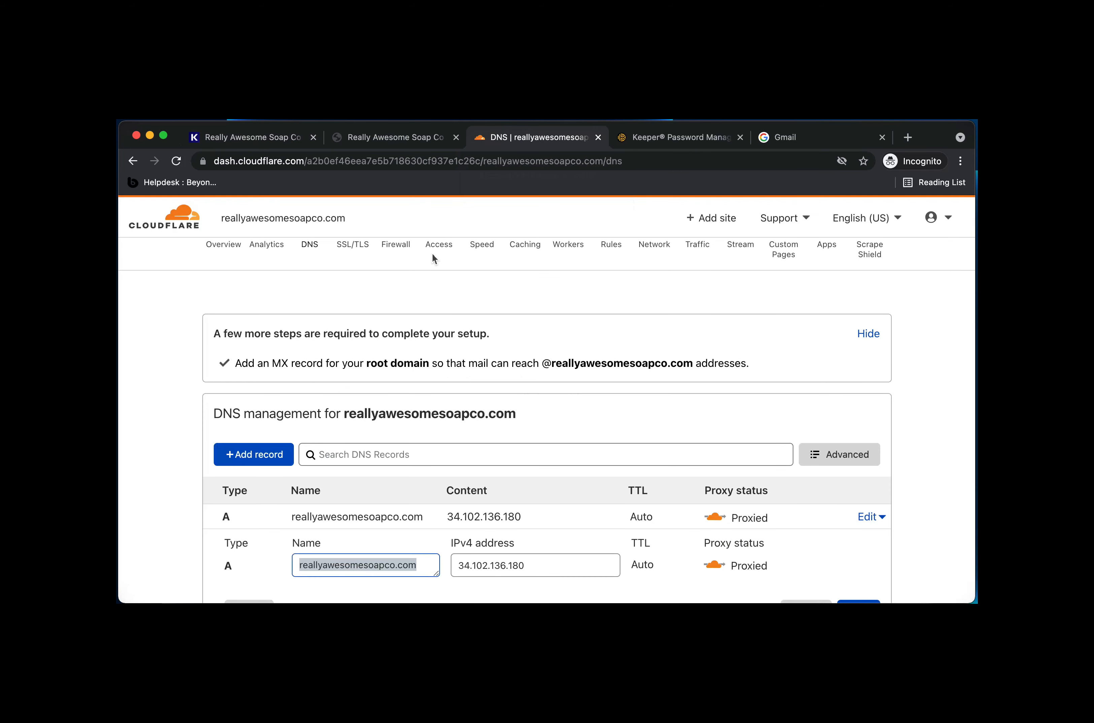
# Step: Start a new Cloudflare TXT record named _kinsta_verification_ed4260
pyautogui.scroll(2, 433, 258)
pyautogui.click(233, 282)
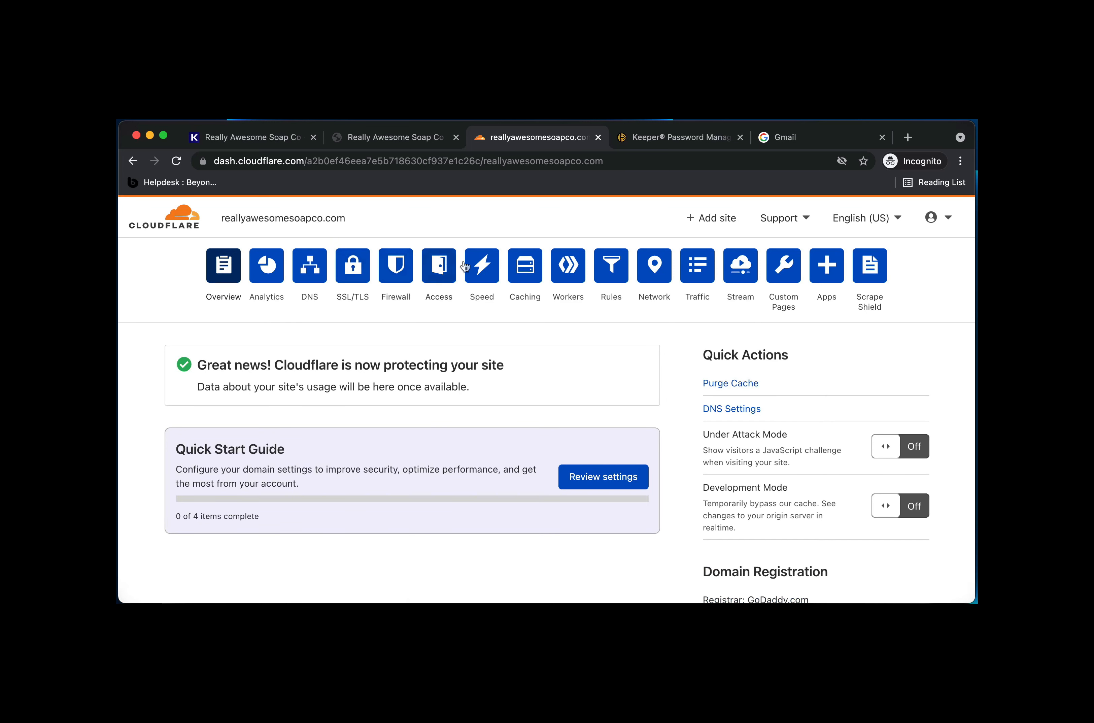
pyautogui.click(326, 274)
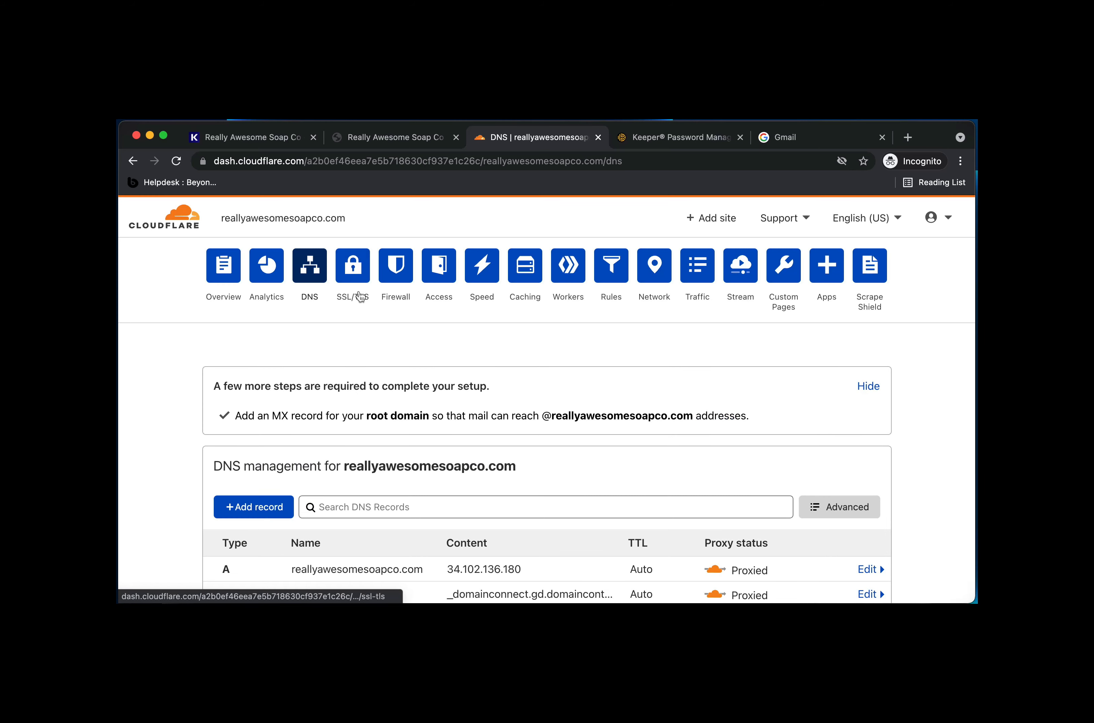
pyautogui.scroll(-2, 421, 331)
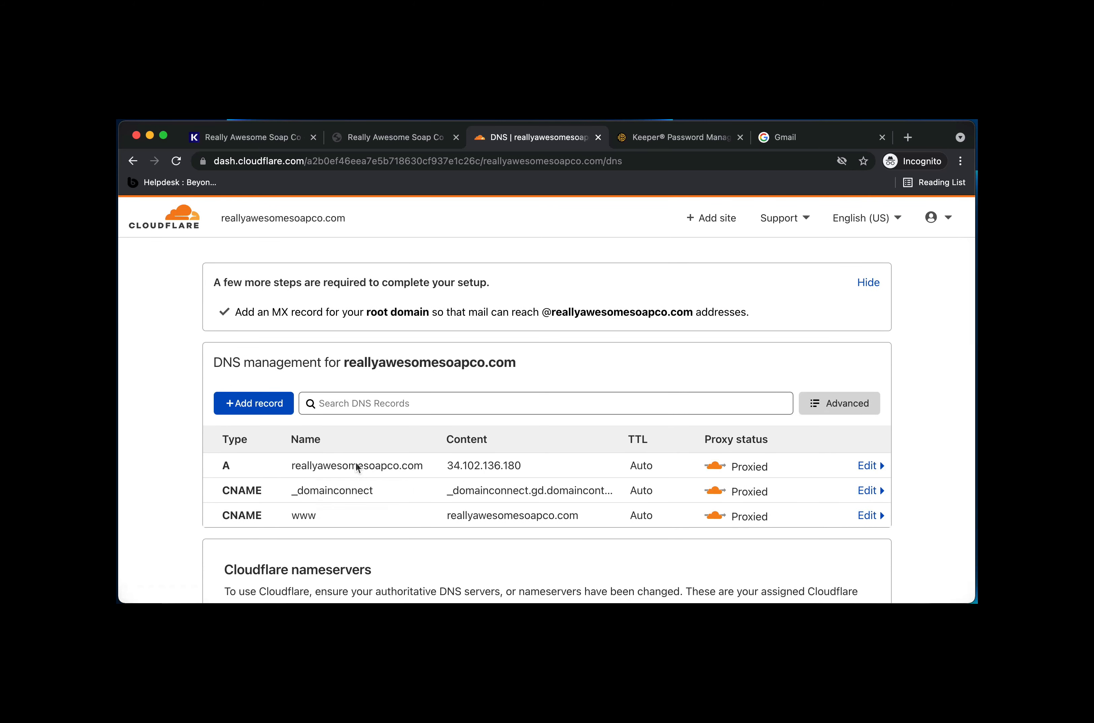
pyautogui.click(253, 404)
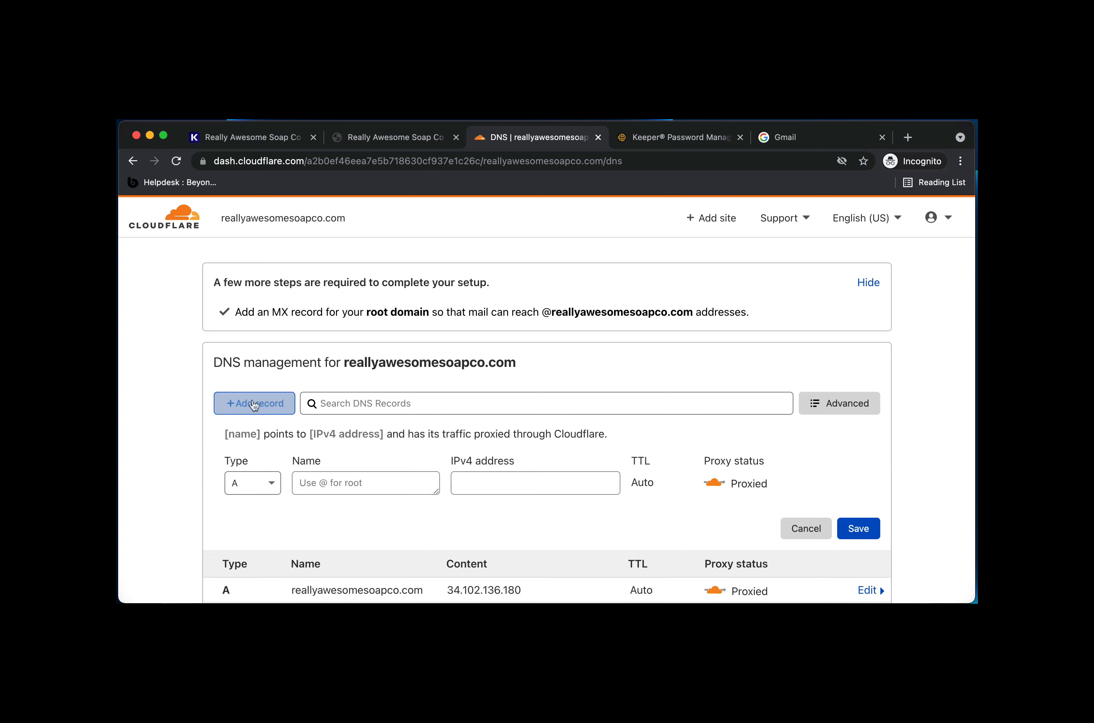
pyautogui.click(278, 137)
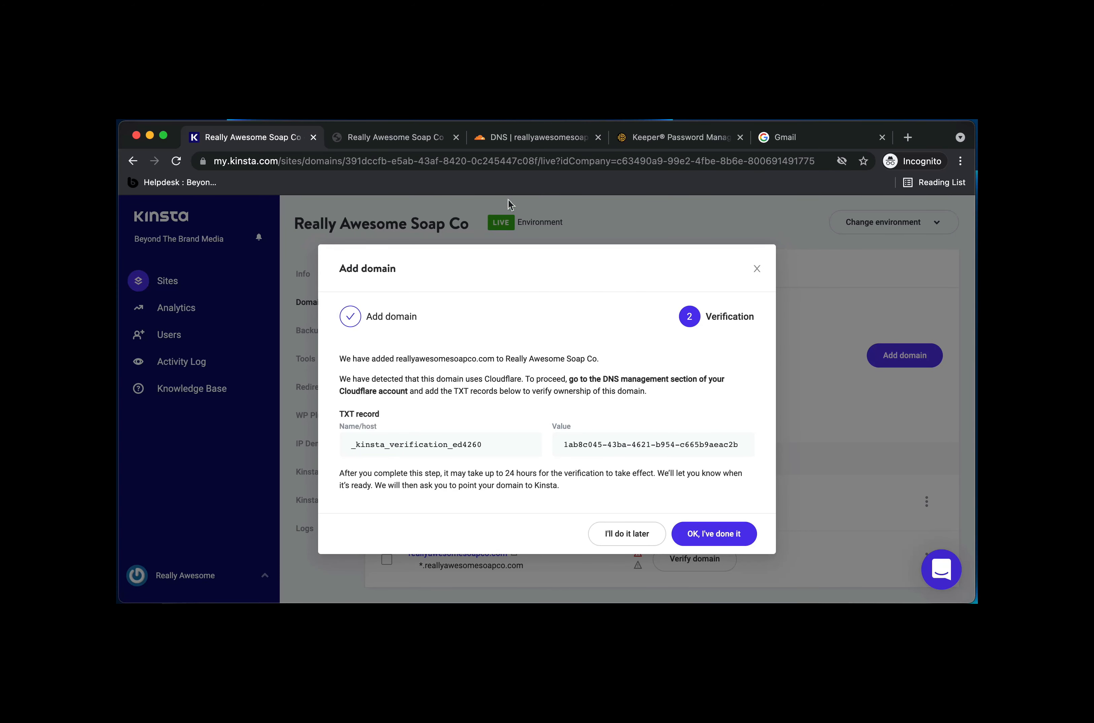
pyautogui.click(509, 138)
pyautogui.click(250, 485)
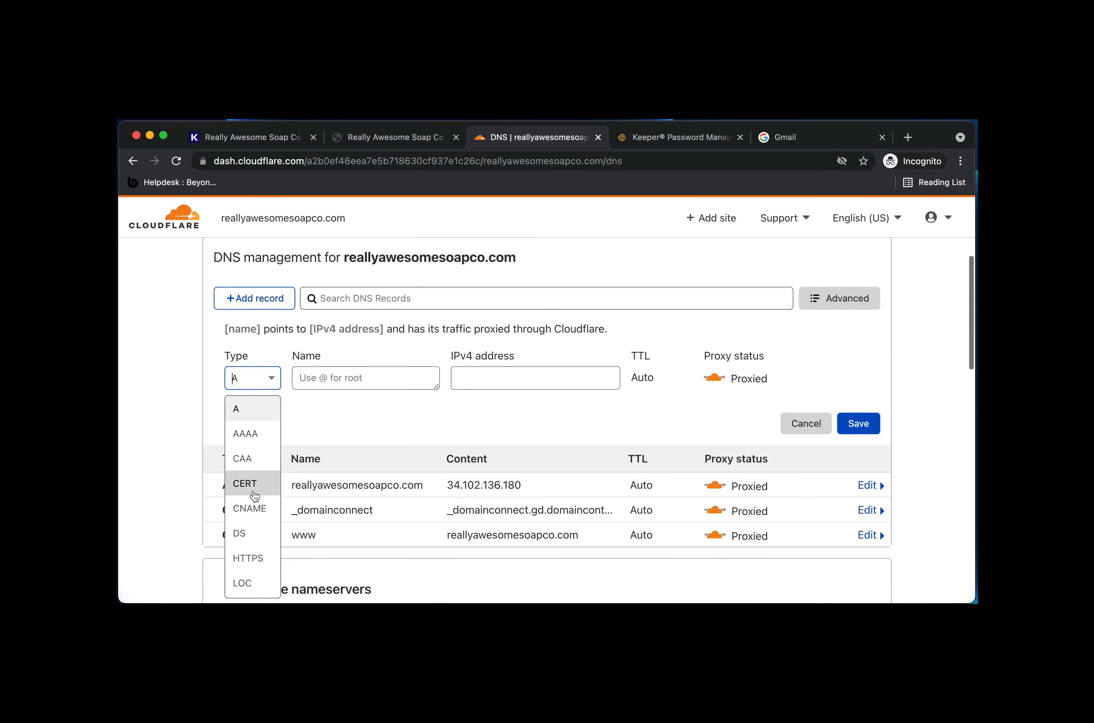
pyautogui.scroll(-6, 266, 490)
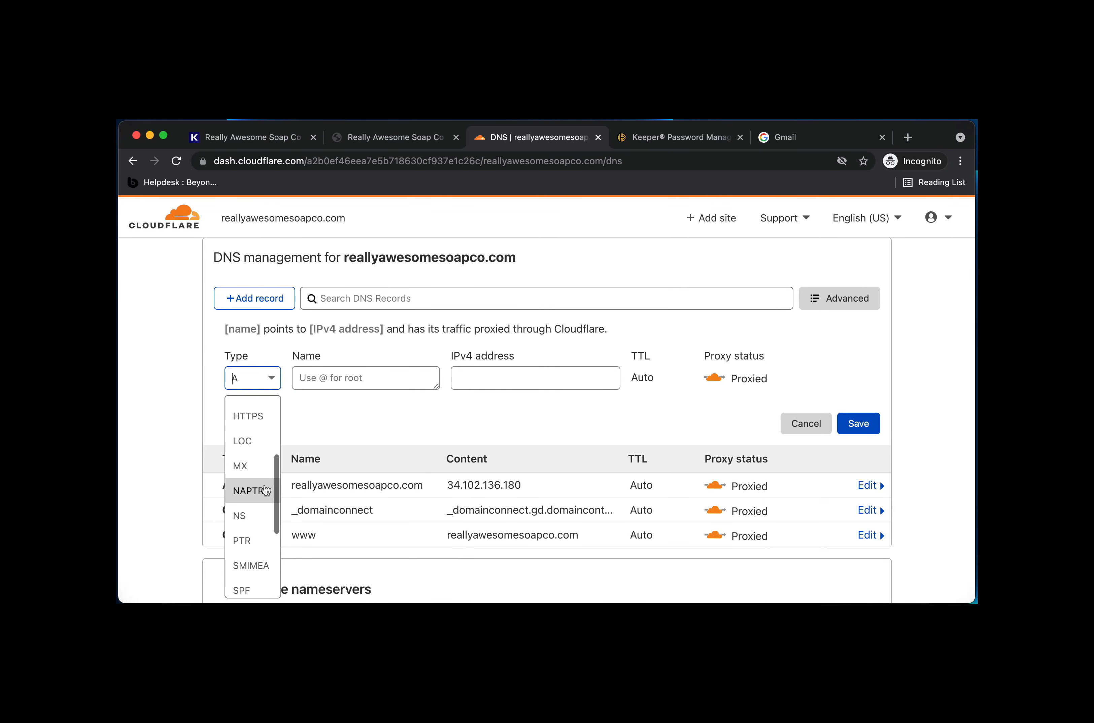
pyautogui.scroll(-1, 262, 490)
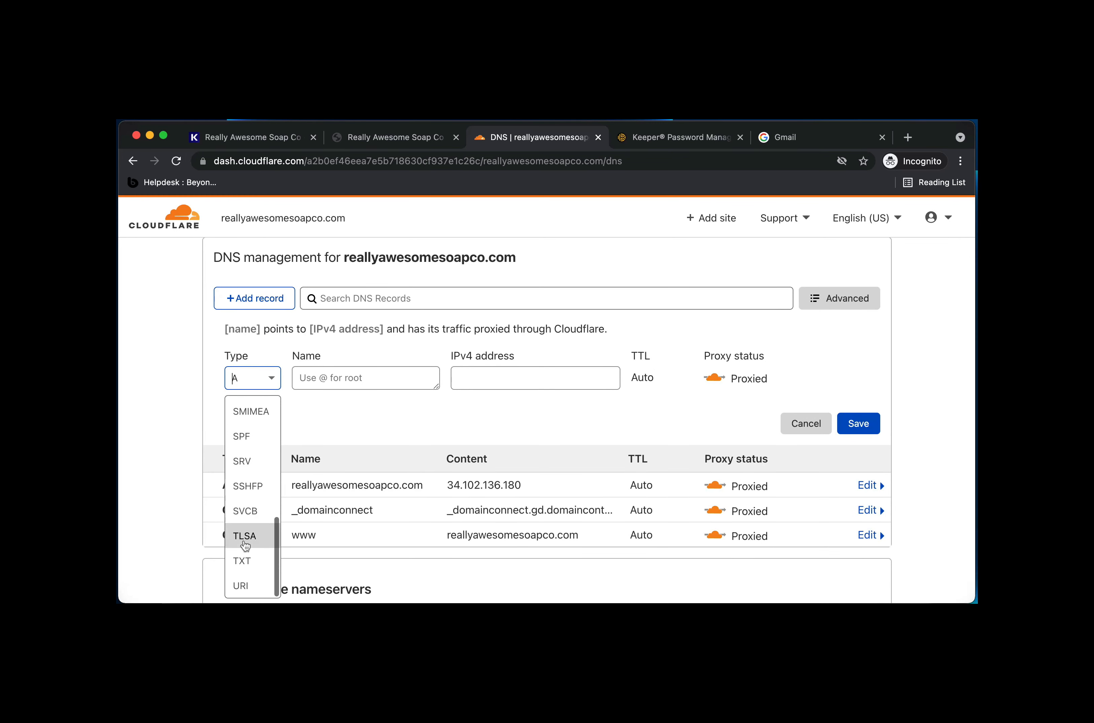
pyautogui.click(245, 561)
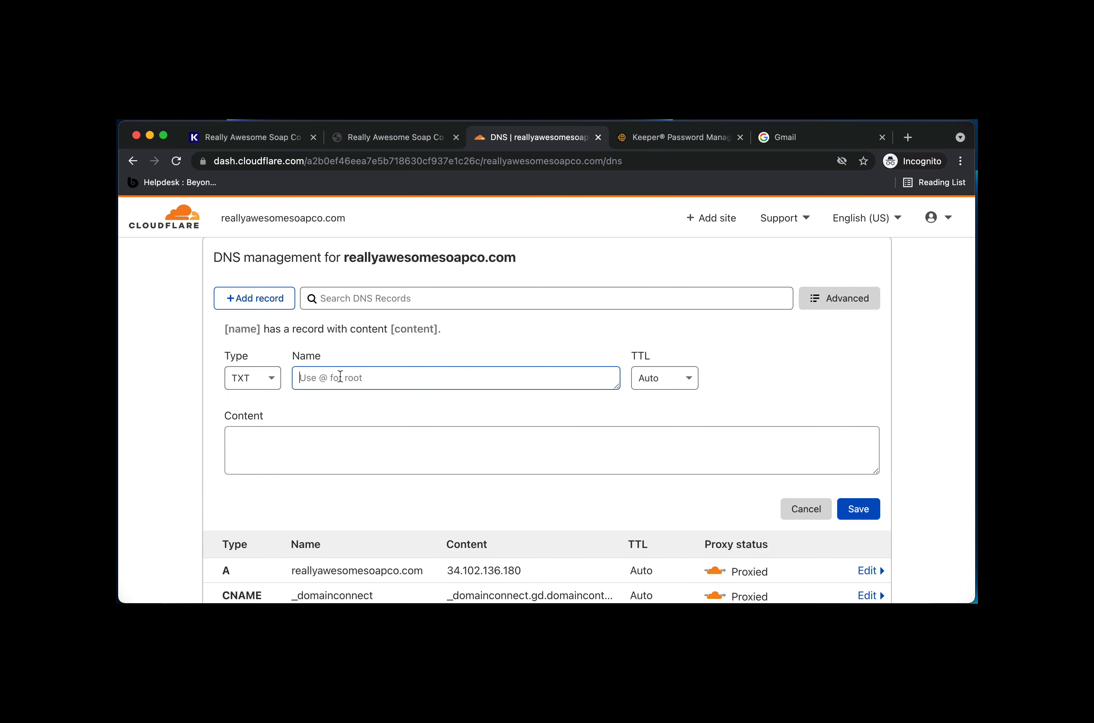
pyautogui.write('_kinsta_verification_ed4260')
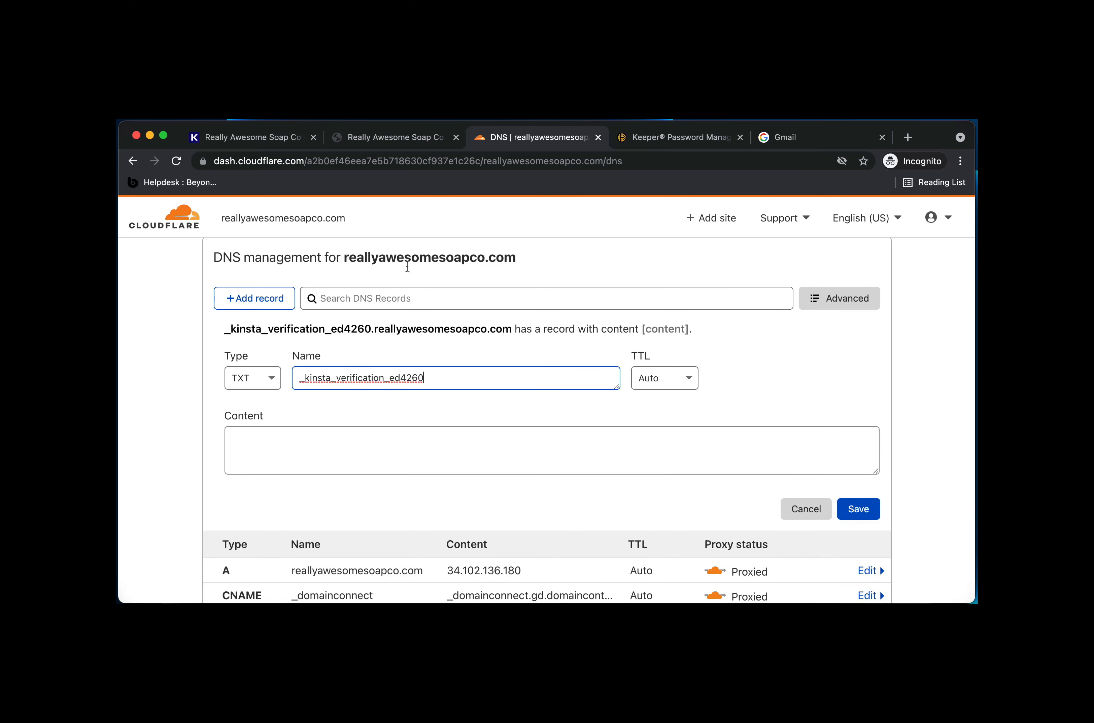
# Step: Paste Kinsta's verification value as the record content and save the TXT record
pyautogui.click(253, 137)
pyautogui.moveTo(378, 427); pyautogui.dragTo(339, 426)
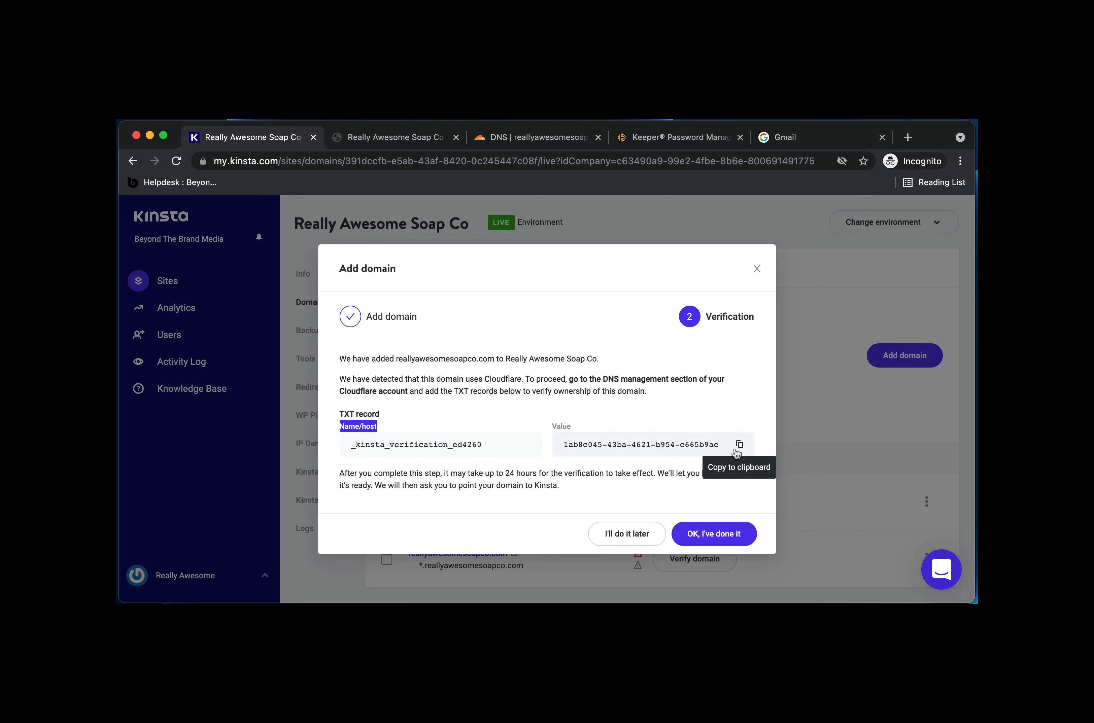
pyautogui.click(740, 444)
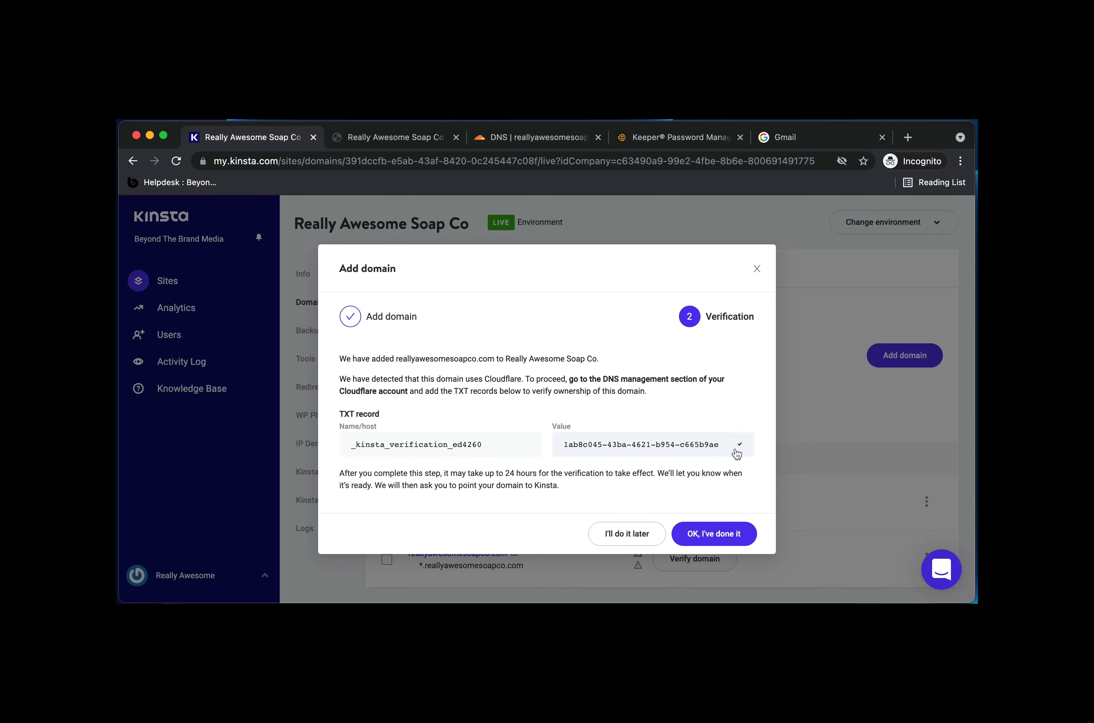
pyautogui.click(490, 138)
pyautogui.click(355, 452)
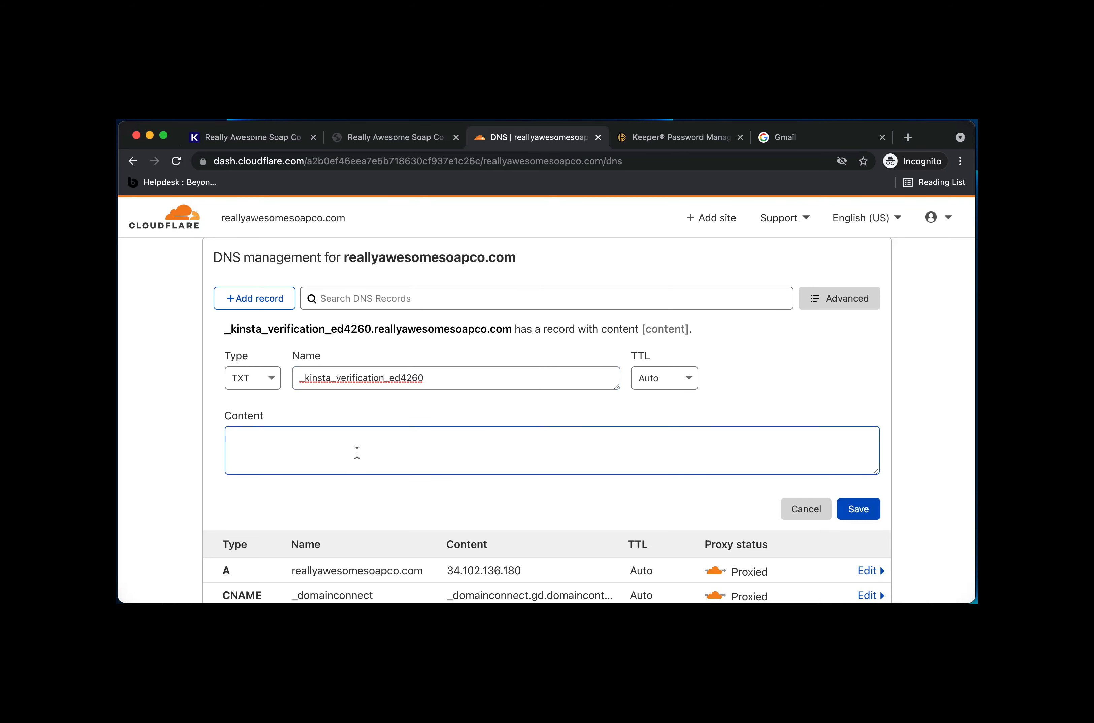
pyautogui.press('super+v')
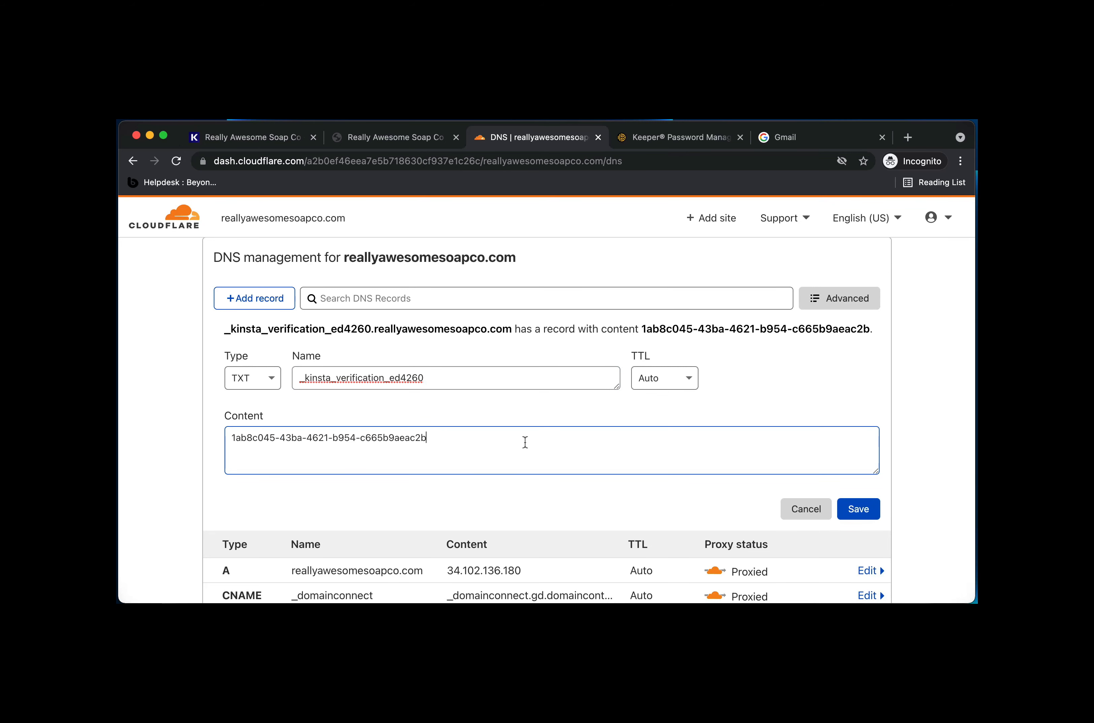
pyautogui.click(859, 510)
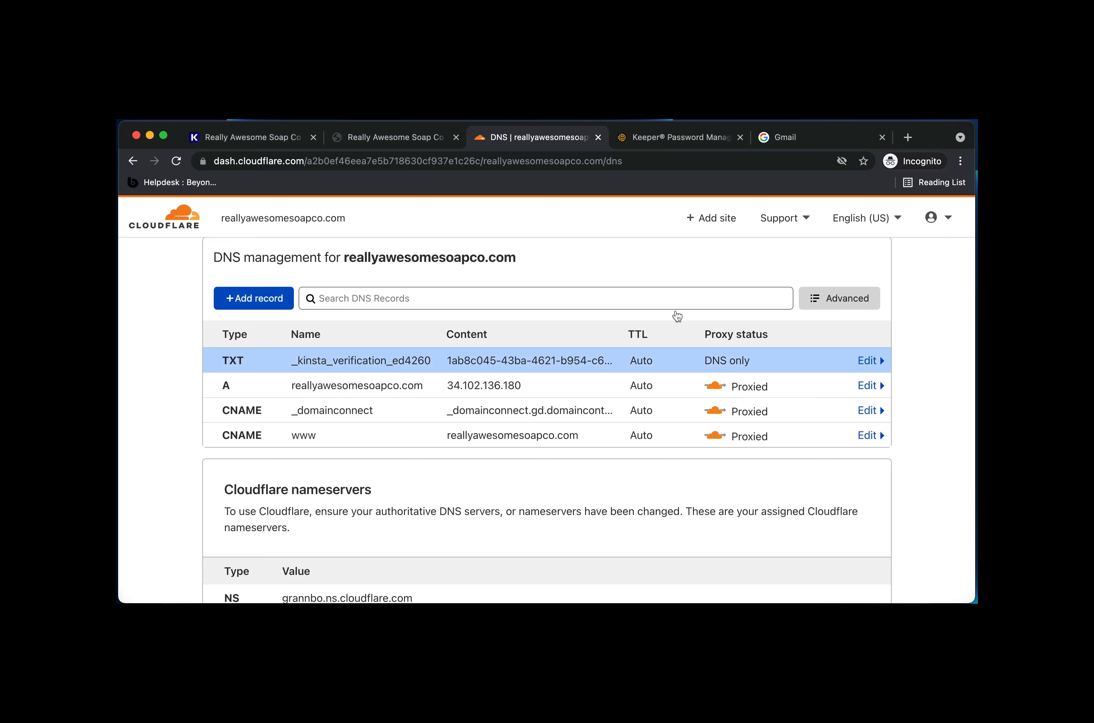
# Step: Confirm the TXT record is in place in MyKinsta and open a fresh Add domain dialog
pyautogui.click(265, 137)
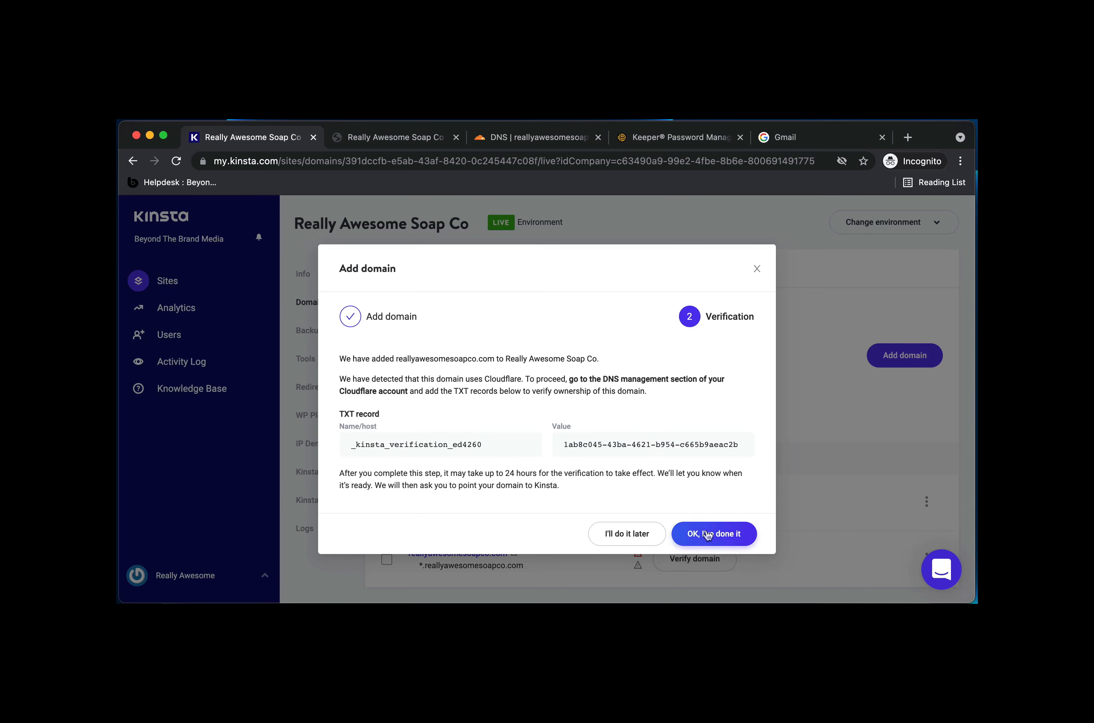
pyautogui.click(736, 538)
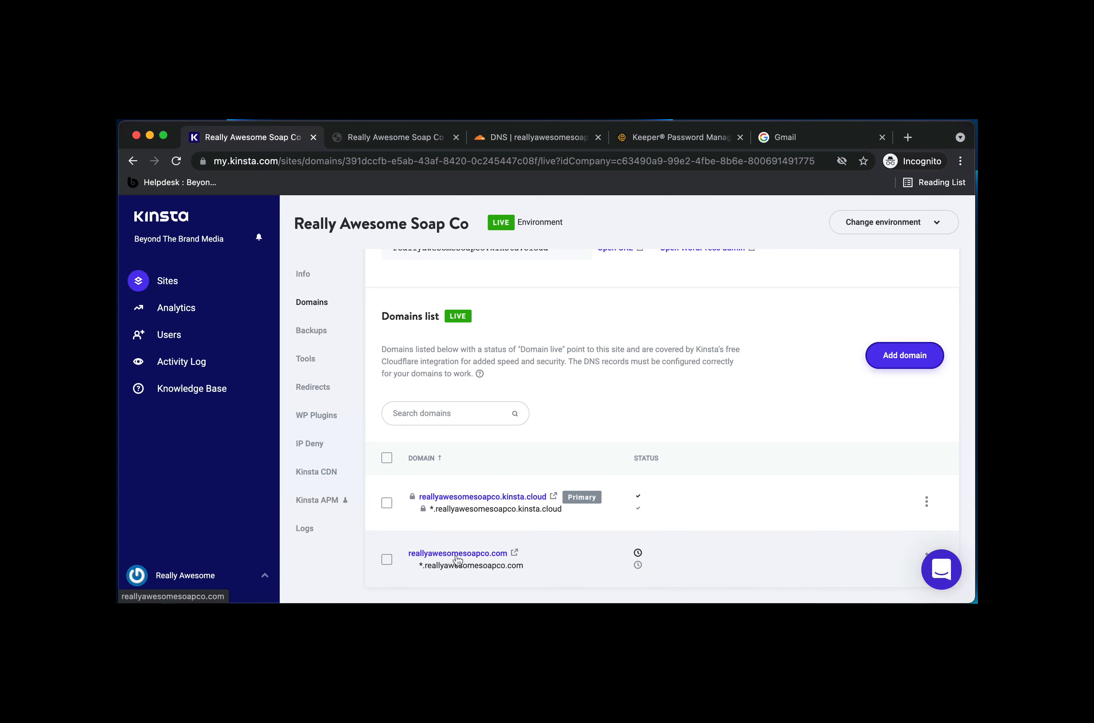
pyautogui.click(898, 362)
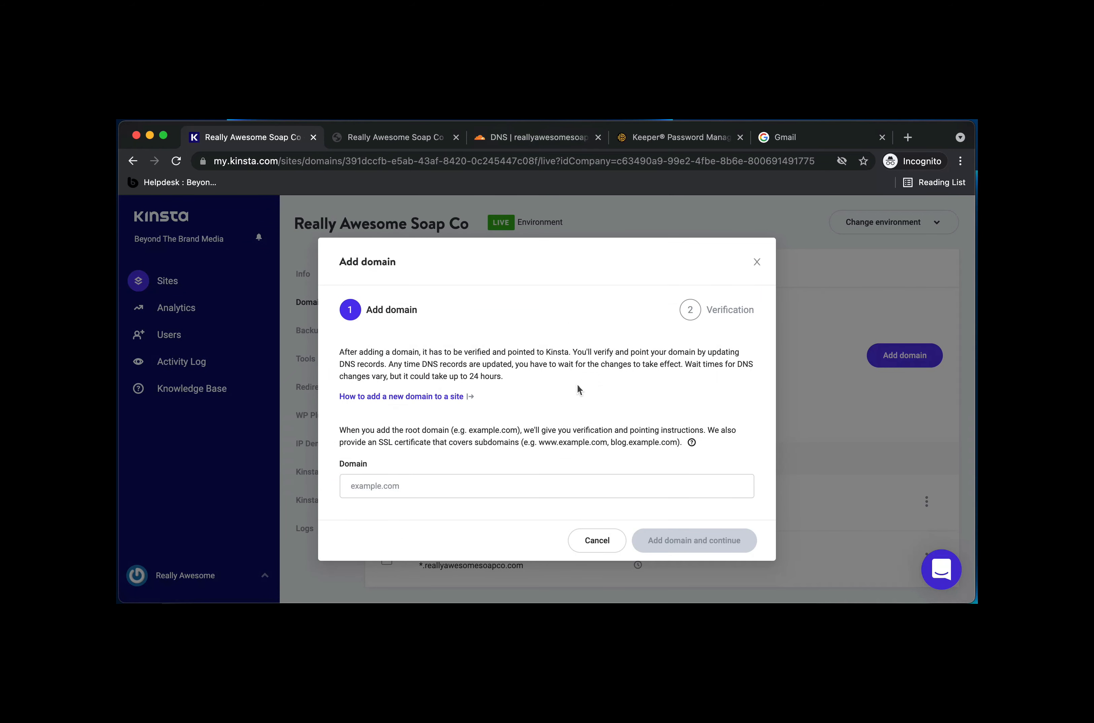
# Step: Copy reallyawesomesoapco.com from Cloudflare's root A record
pyautogui.click(454, 488)
pyautogui.click(427, 140)
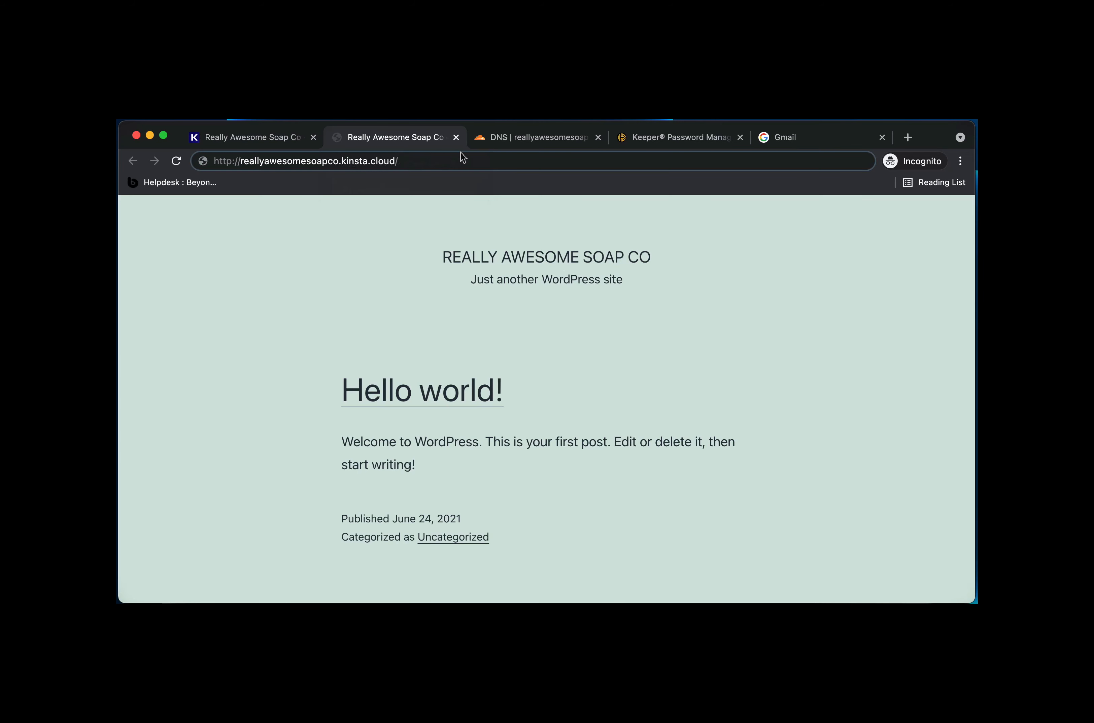
pyautogui.click(505, 138)
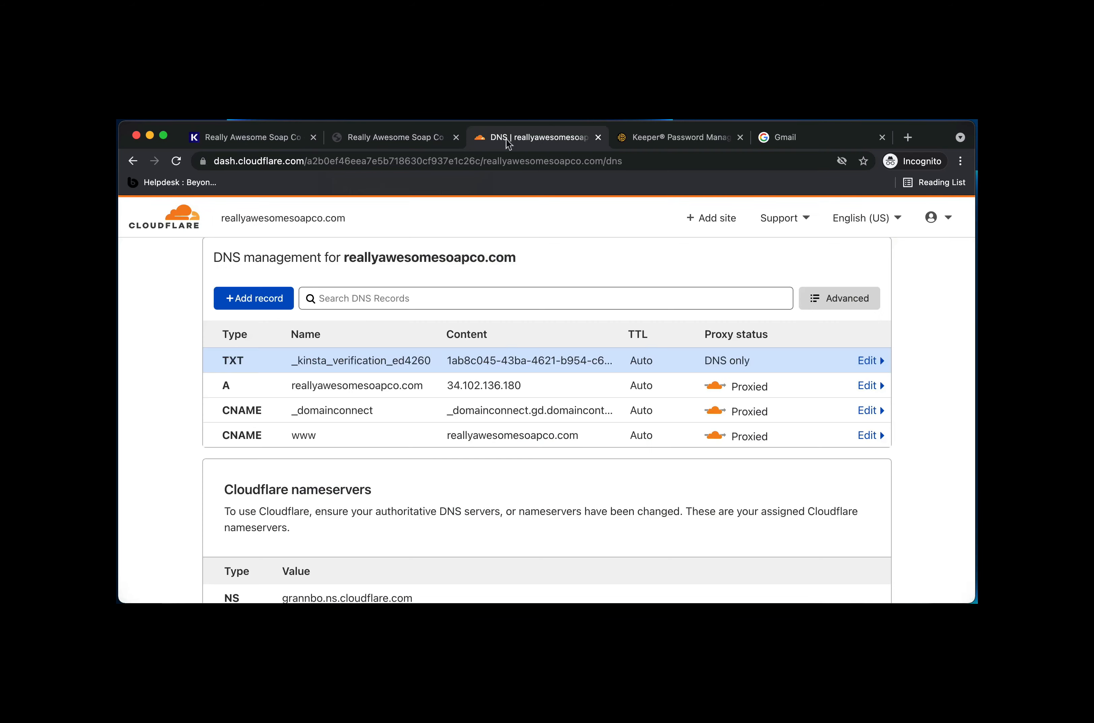
pyautogui.click(369, 386)
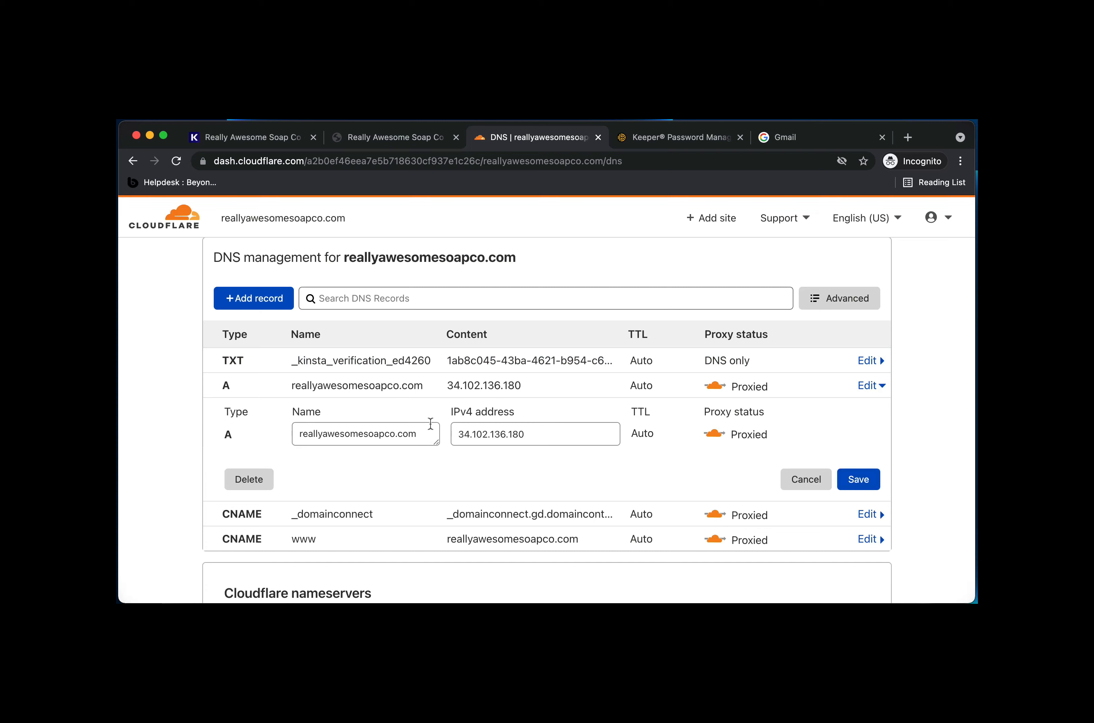
pyautogui.tripleClick(324, 434)
pyautogui.press('super+c')
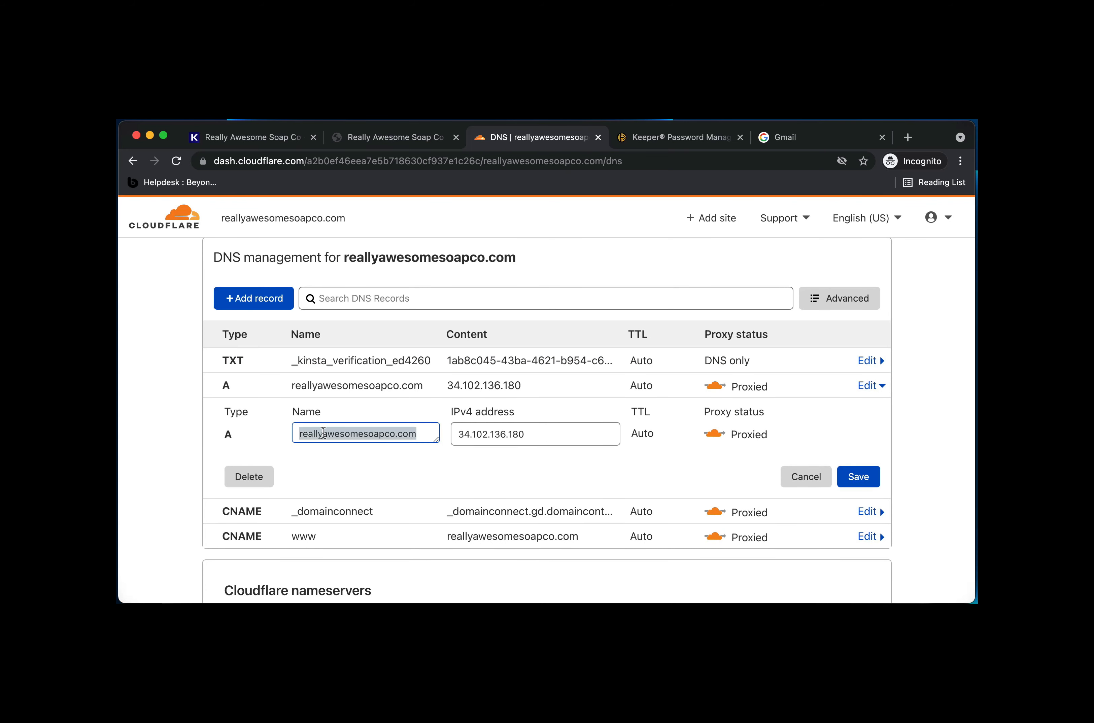
pyautogui.click(252, 136)
pyautogui.click(444, 479)
pyautogui.press('super+v')
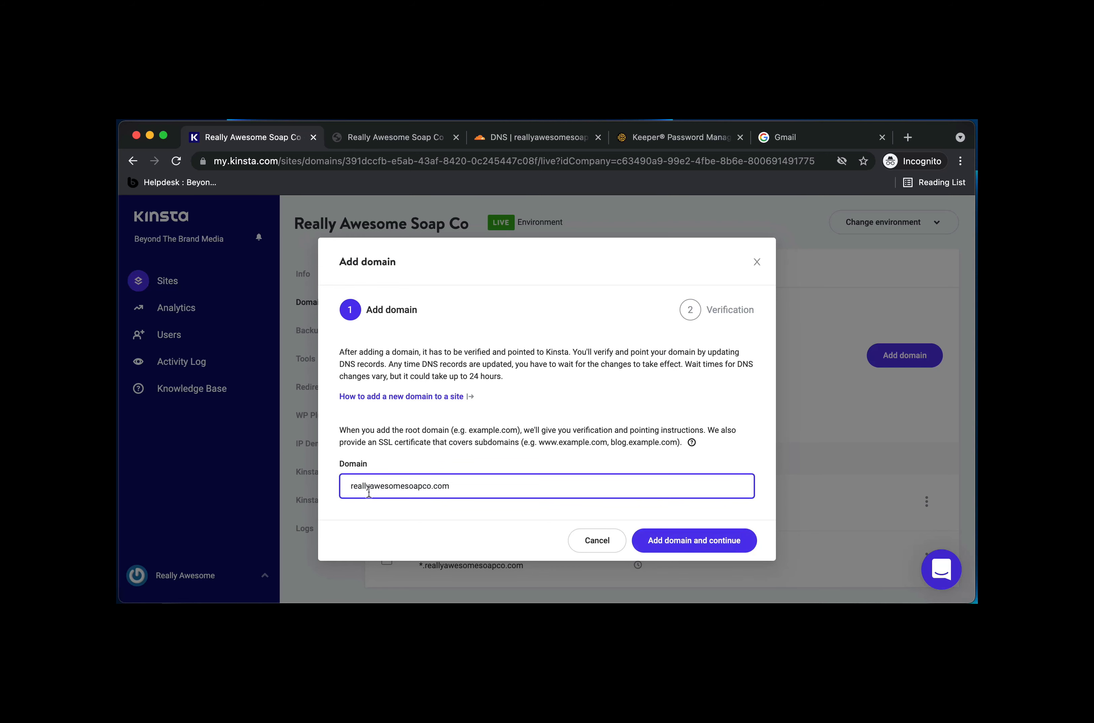
pyautogui.press('super+Left')
pyautogui.write('ww.')
pyautogui.press('BackSpace')
pyautogui.write('w.')
pyautogui.click(722, 542)
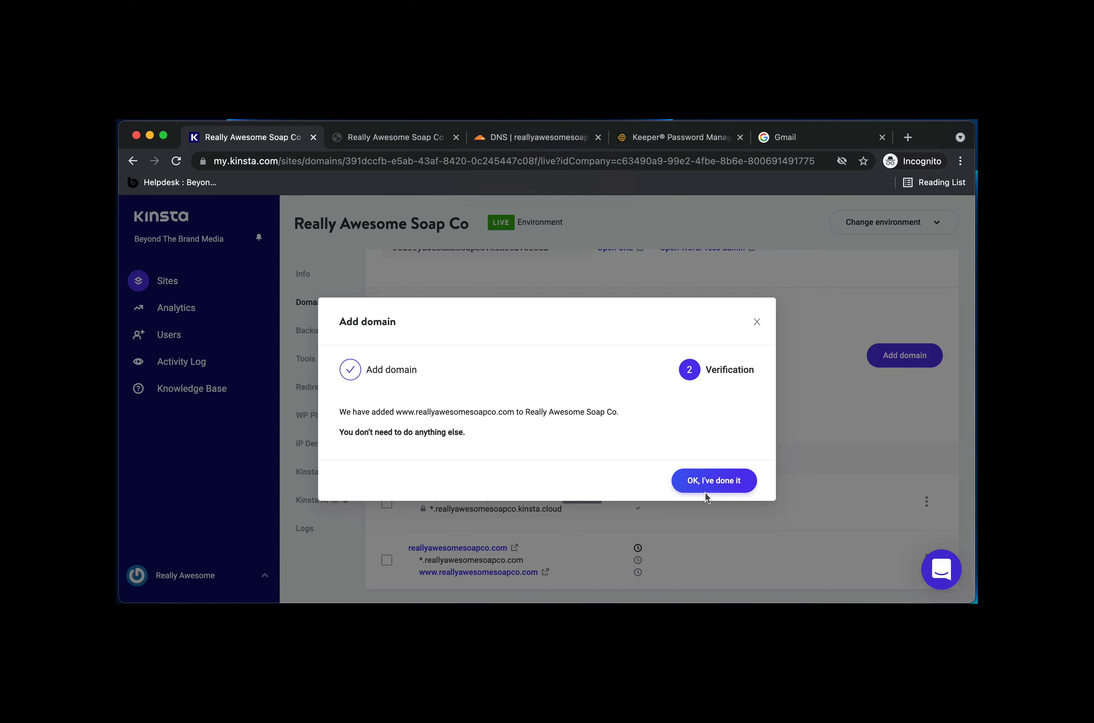
pyautogui.click(720, 482)
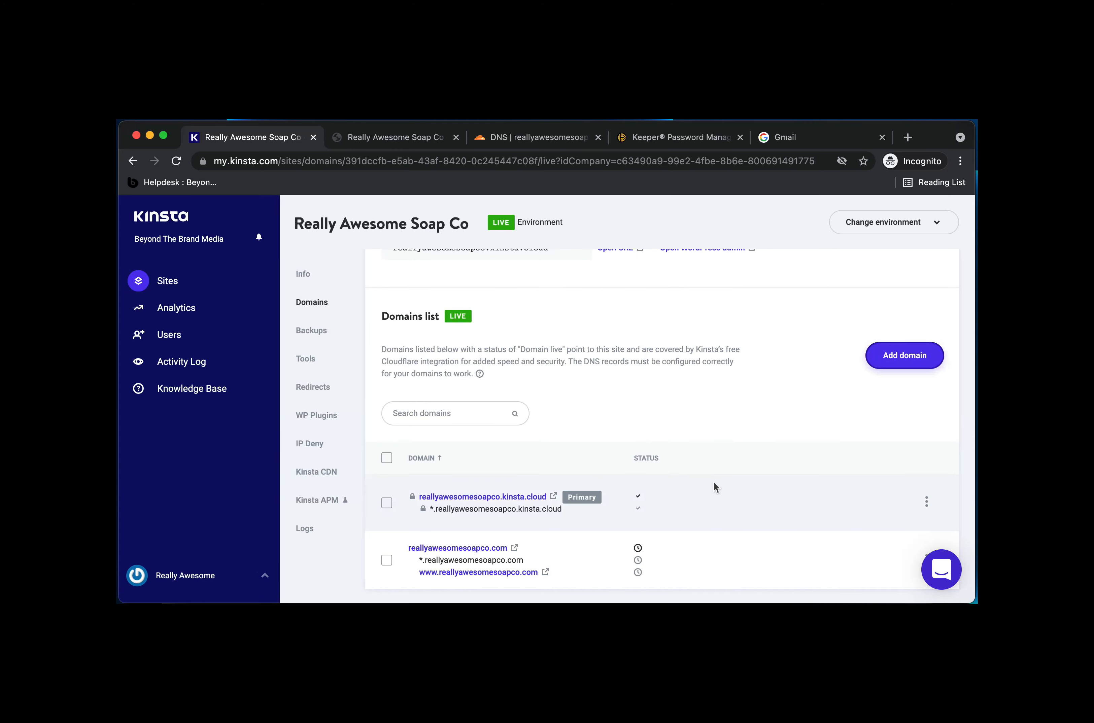
# Step: Check reallyawesomesoapco.com's pending status and review its TXT verification record details
pyautogui.scroll(-3, 697, 442)
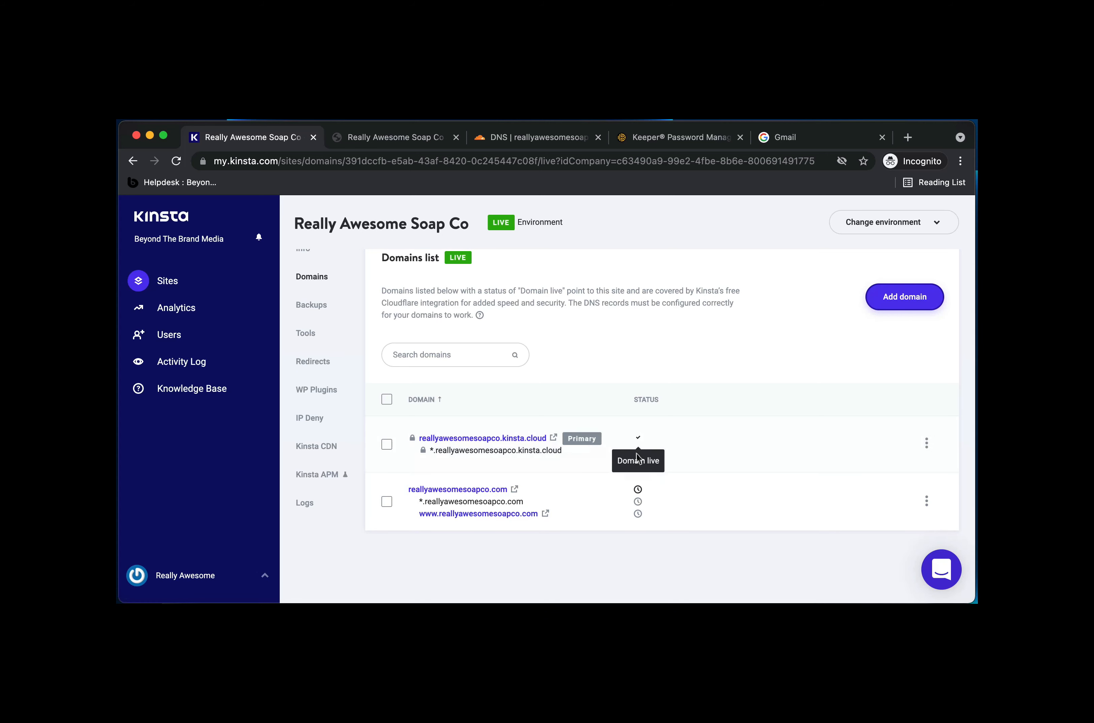
pyautogui.click(637, 492)
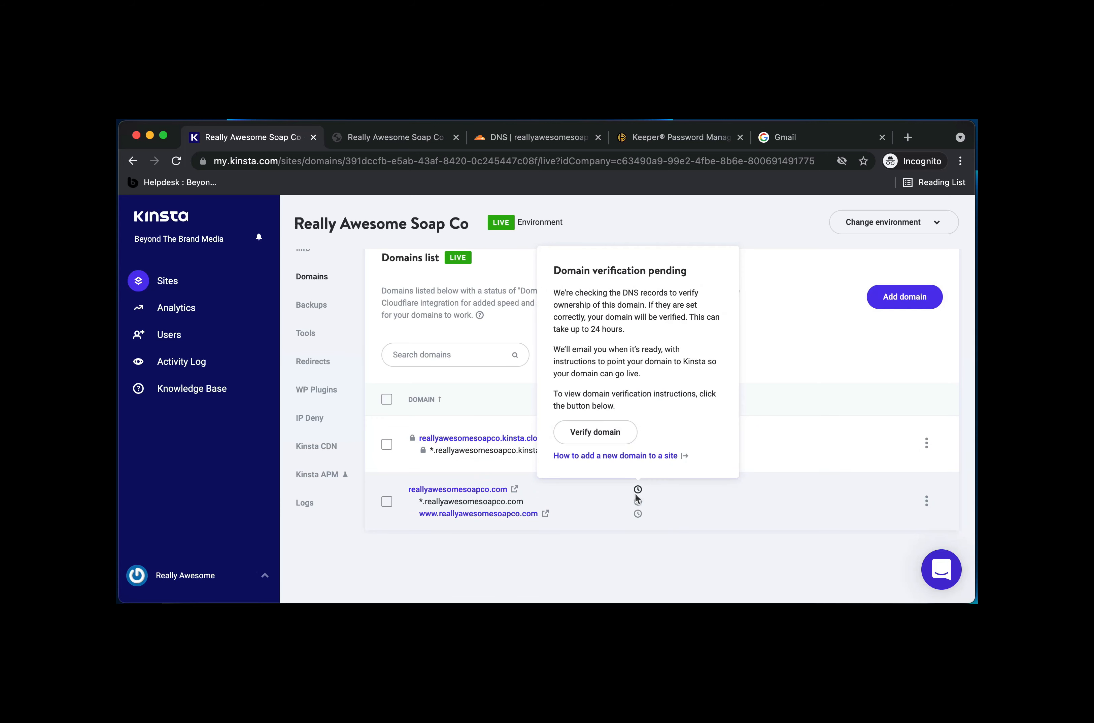
pyautogui.click(612, 438)
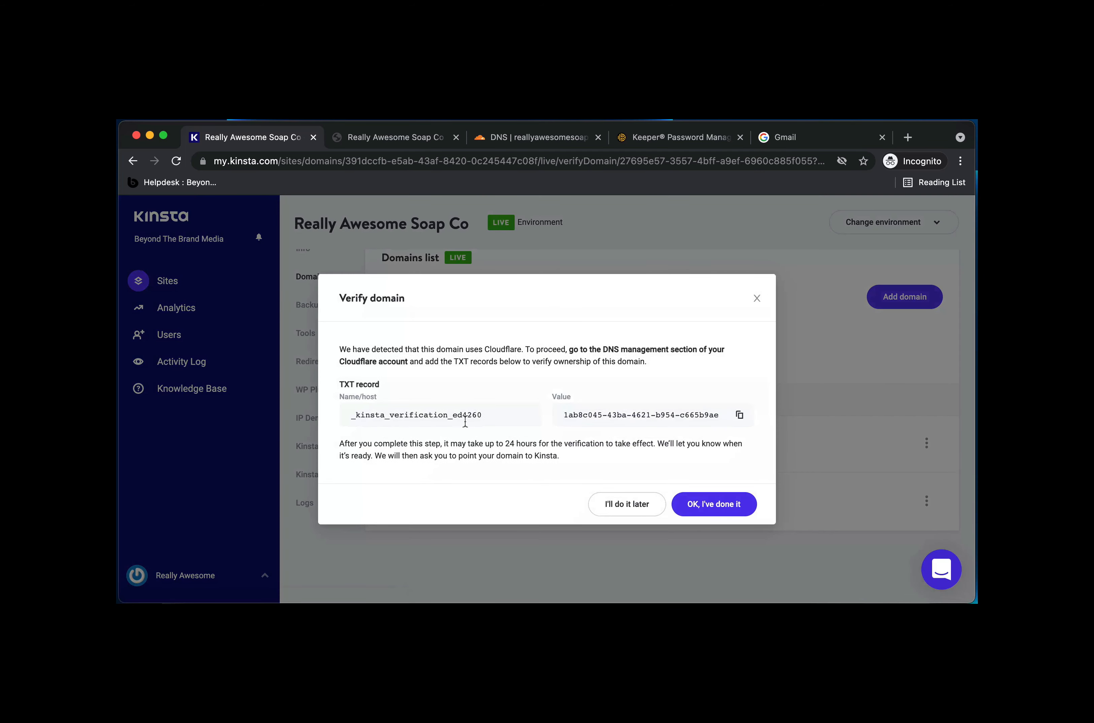
pyautogui.moveTo(740, 414)
pyautogui.click(757, 299)
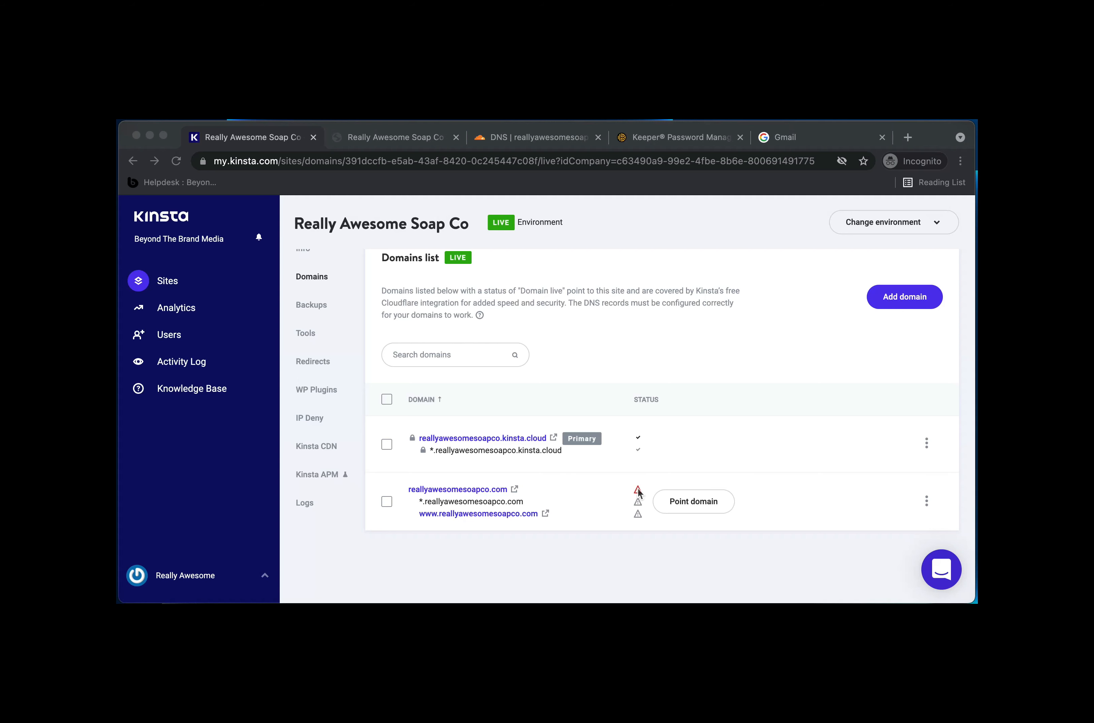
# Step: Read the red warning status, then show the @ and www CNAME pointing instructions for reallyawesomesoapco.hosting.kinsta.cloud
pyautogui.click(647, 571)
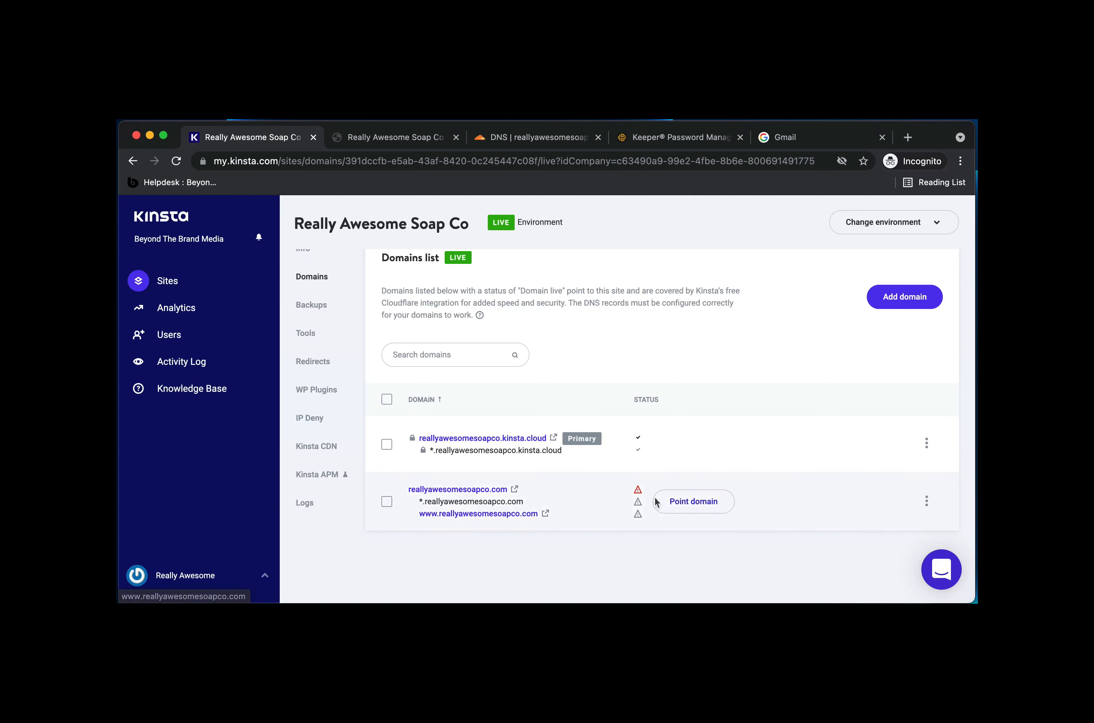
pyautogui.click(637, 492)
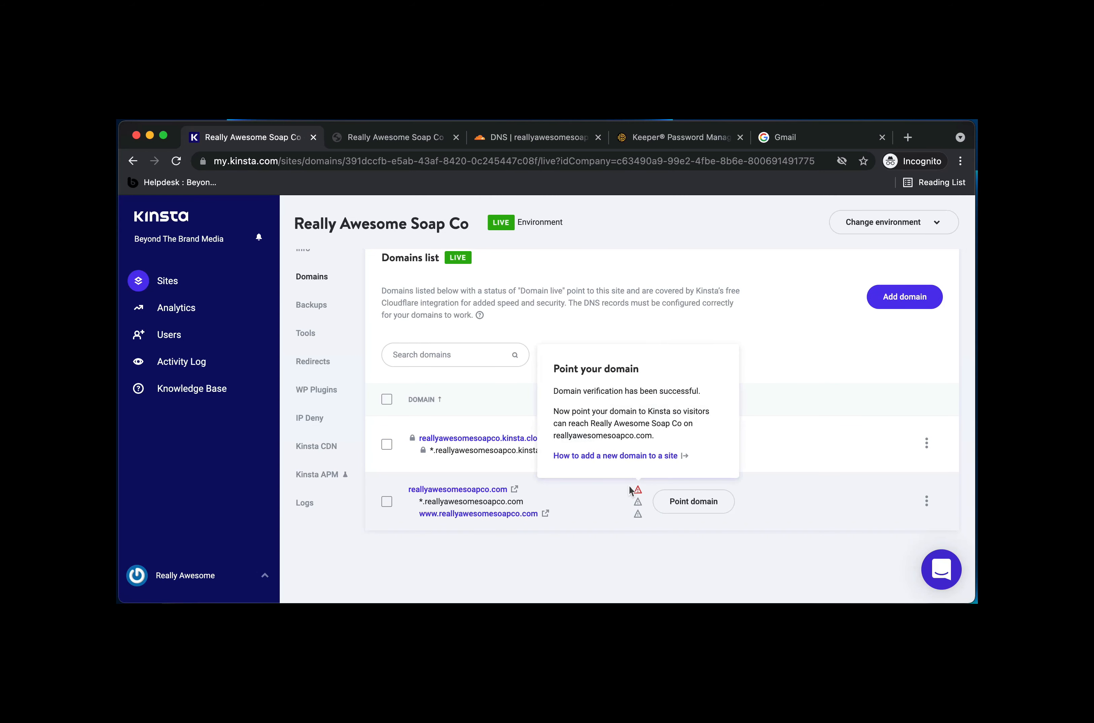
pyautogui.click(621, 560)
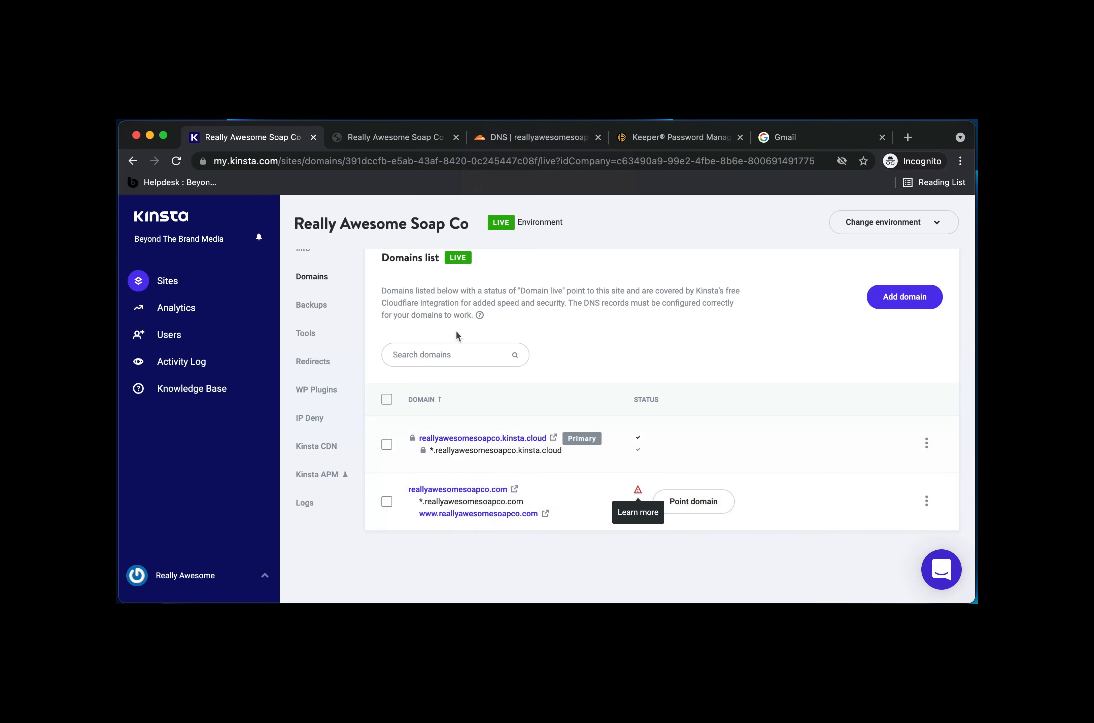
pyautogui.click(407, 139)
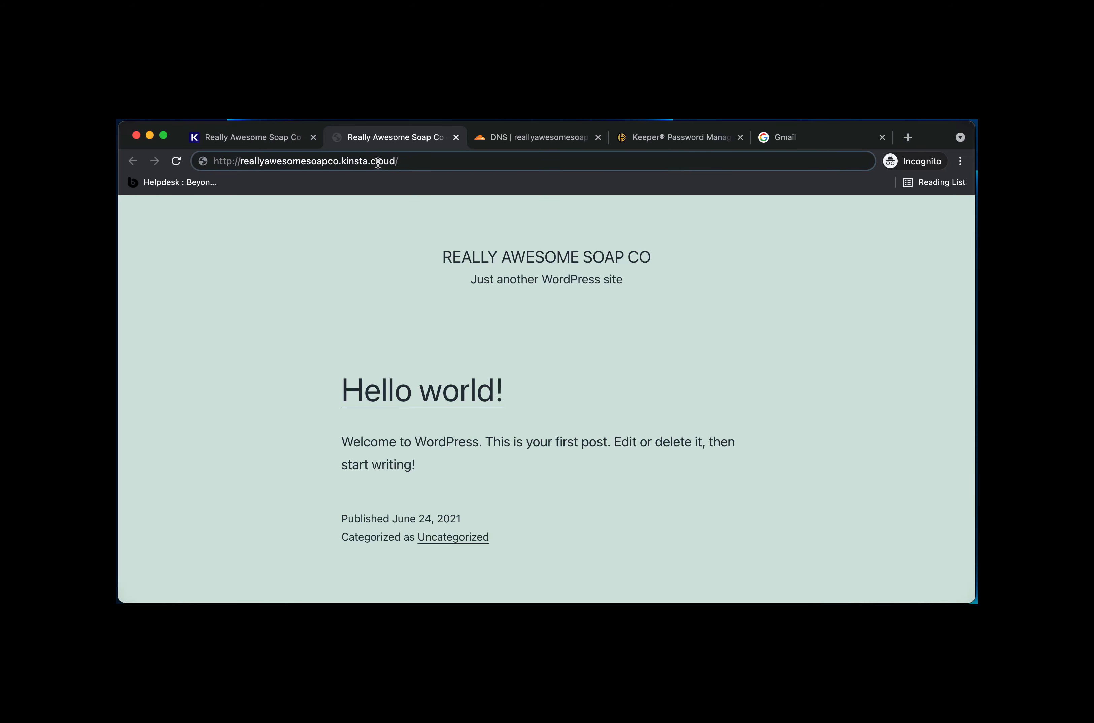
pyautogui.click(264, 136)
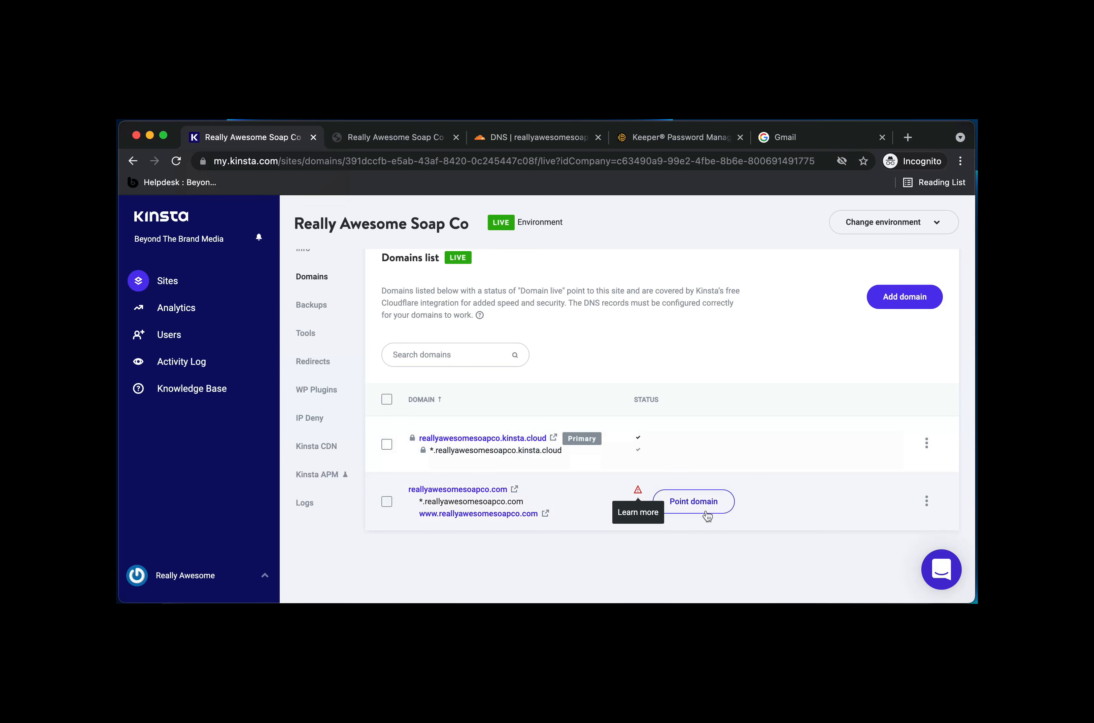
pyautogui.click(695, 502)
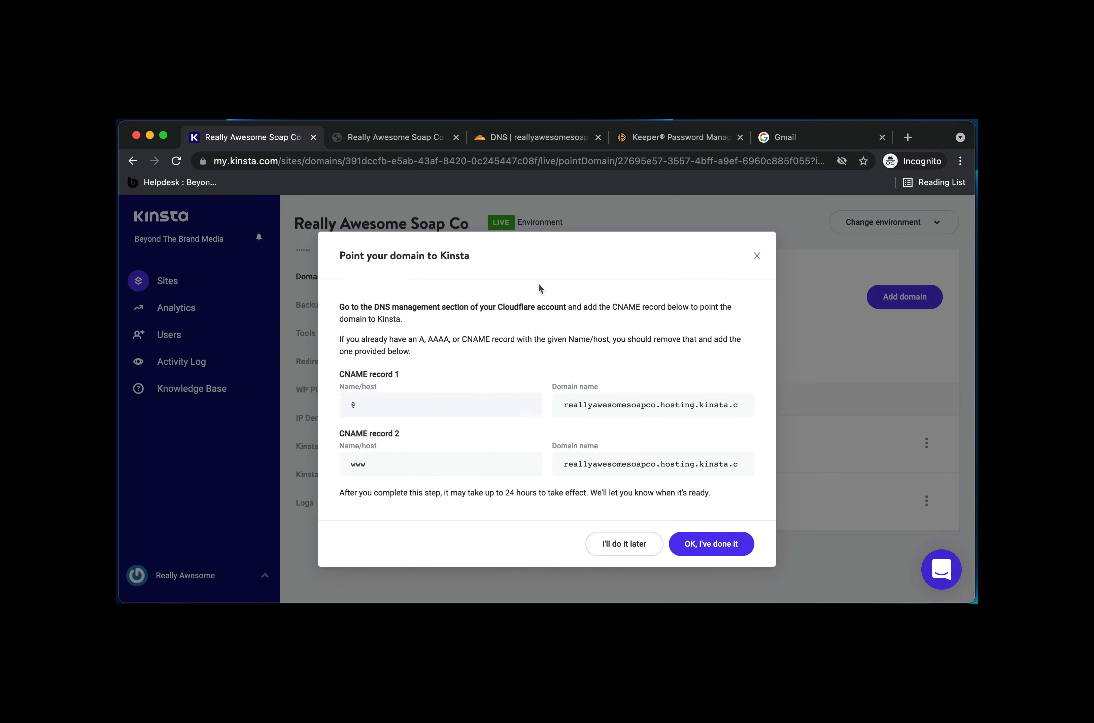
# Step: Delete Cloudflare's old root A record at 34.102.136.180, then return to Kinsta's pointing instructions
pyautogui.moveTo(492, 407)
pyautogui.click(546, 137)
pyautogui.click(806, 477)
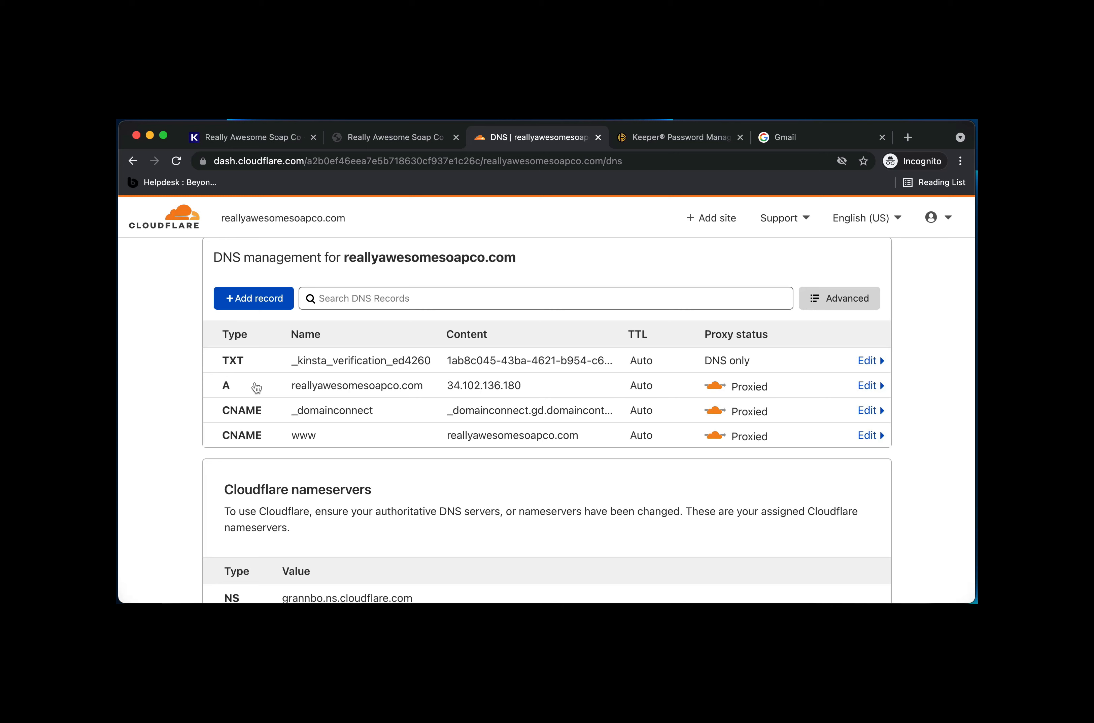
pyautogui.moveTo(227, 389)
pyautogui.click(872, 387)
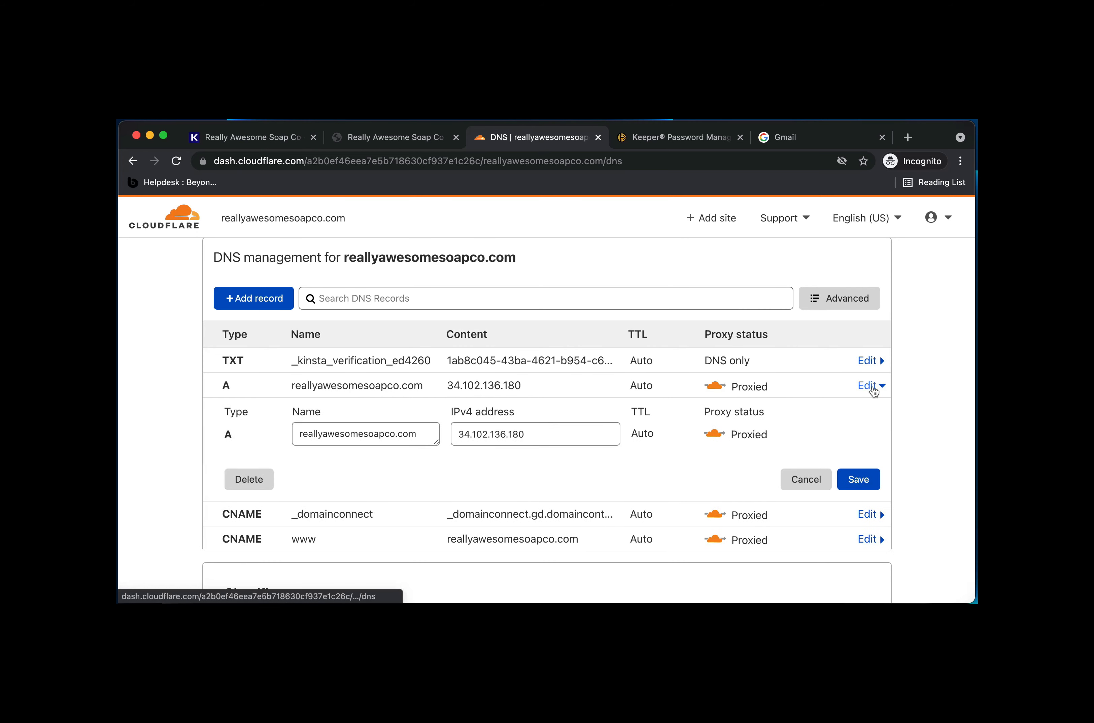
pyautogui.click(250, 479)
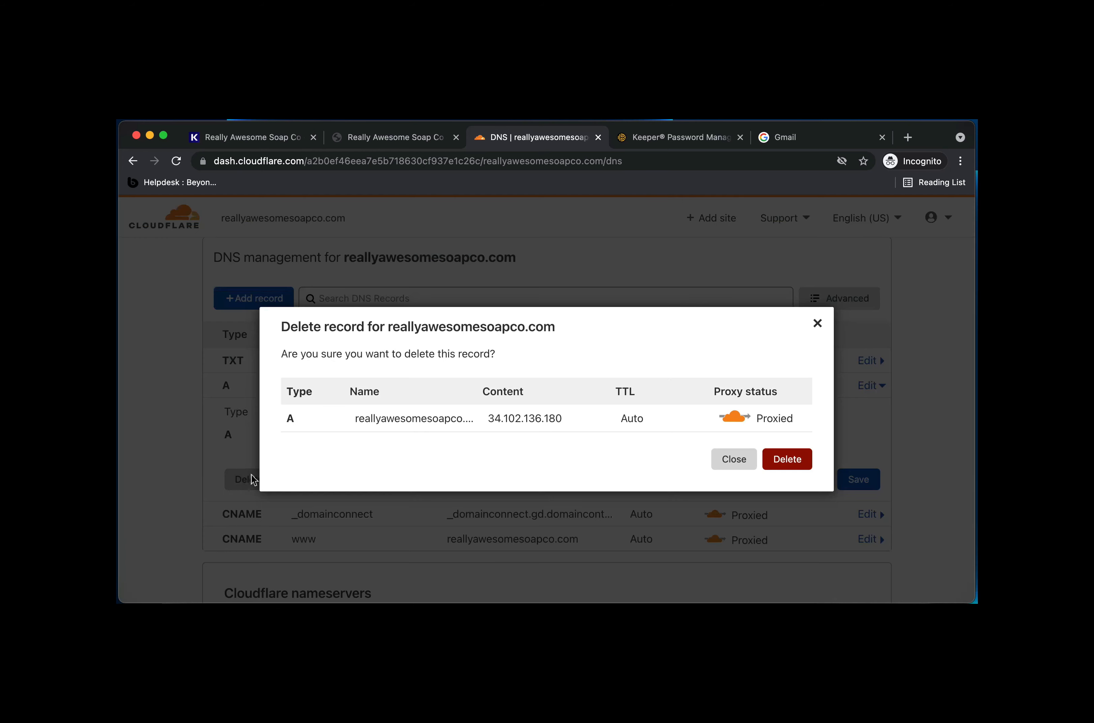
pyautogui.doubleClick(289, 419)
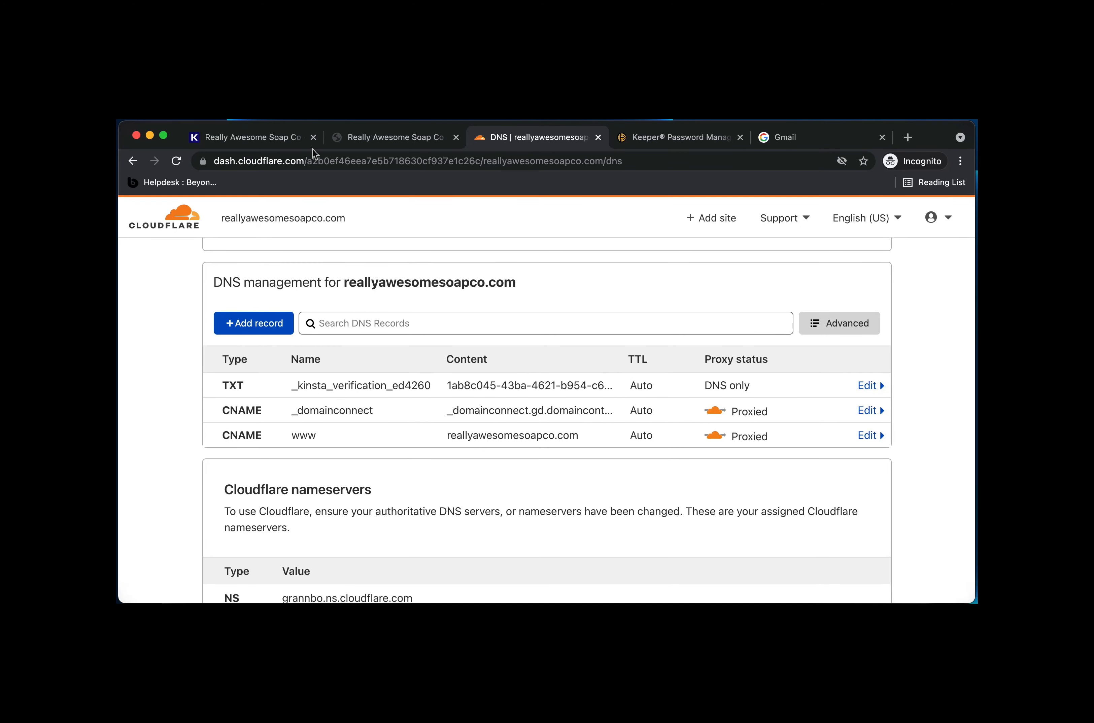
pyautogui.click(262, 133)
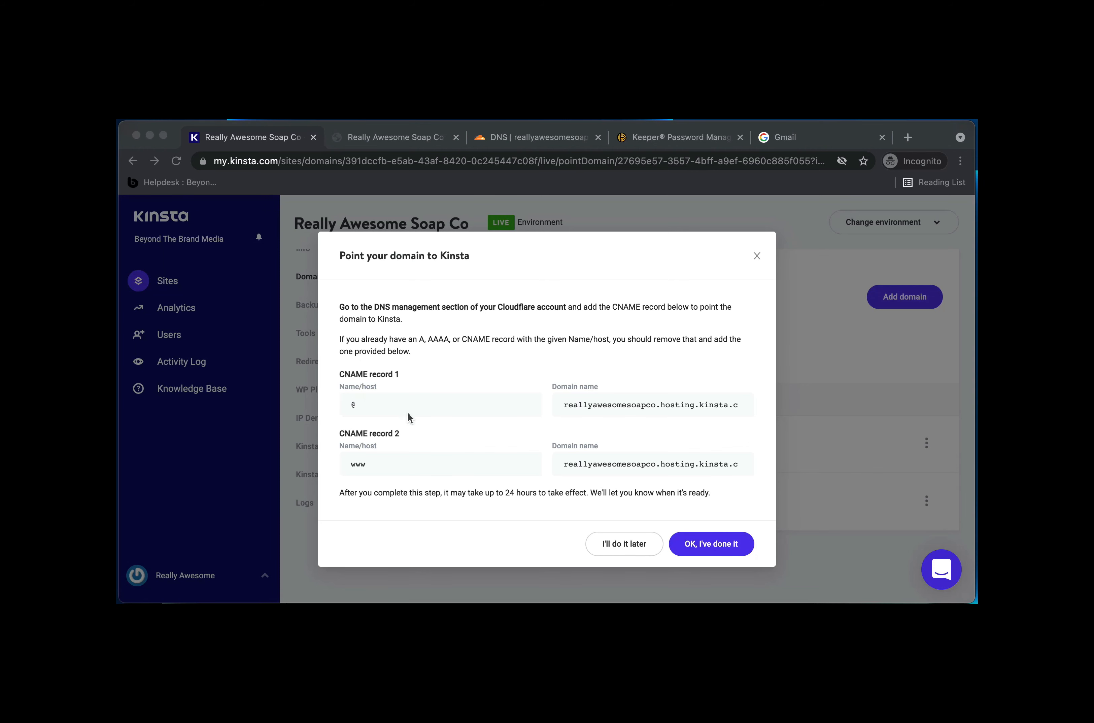
# Step: Copy CNAME record 1's @ host from MyKinsta and return to Cloudflare DNS
pyautogui.click(455, 383)
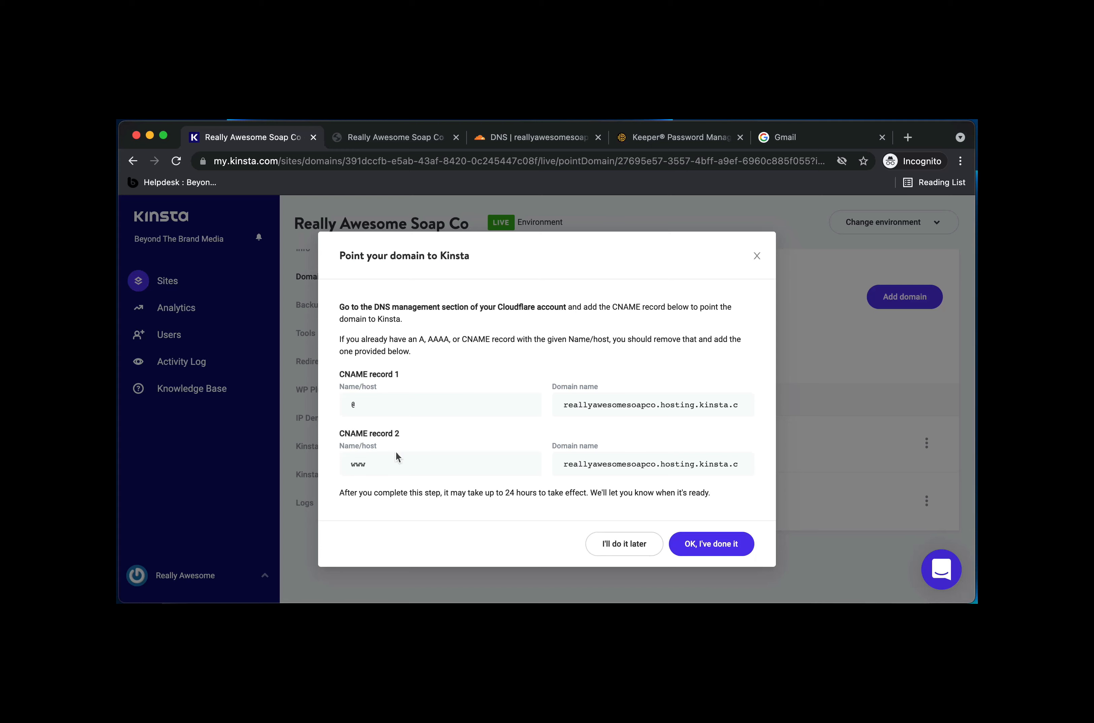
pyautogui.click(528, 405)
pyautogui.click(498, 138)
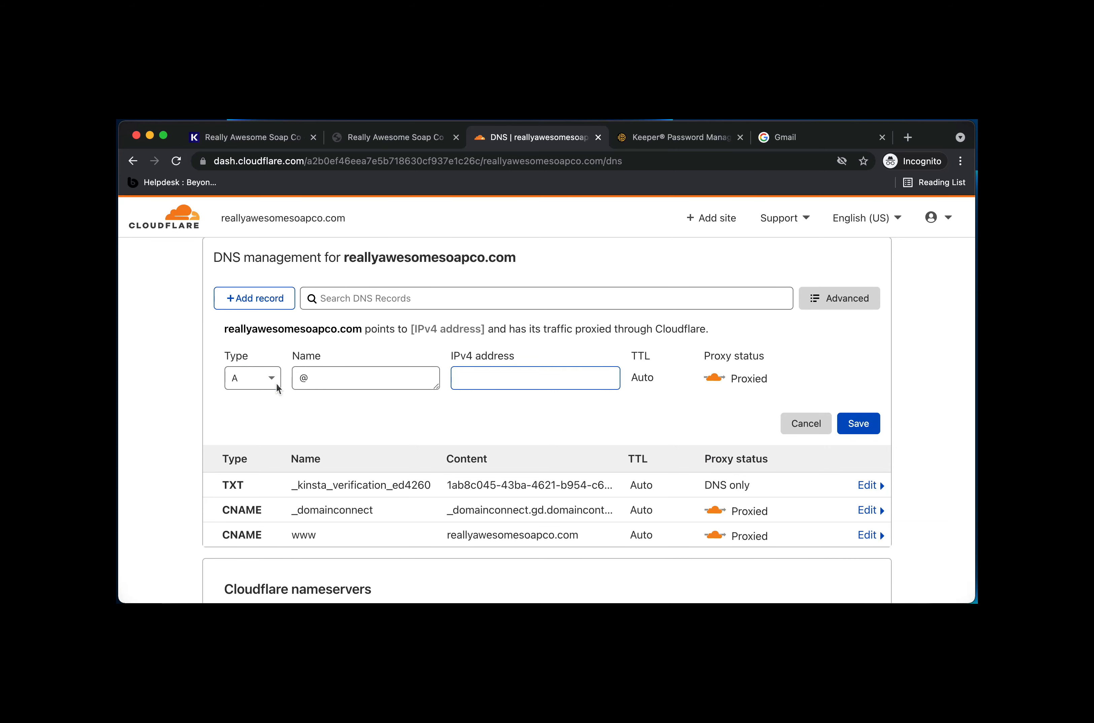
# Step: Start a fresh Cloudflare CNAME record with the name @
pyautogui.click(799, 431)
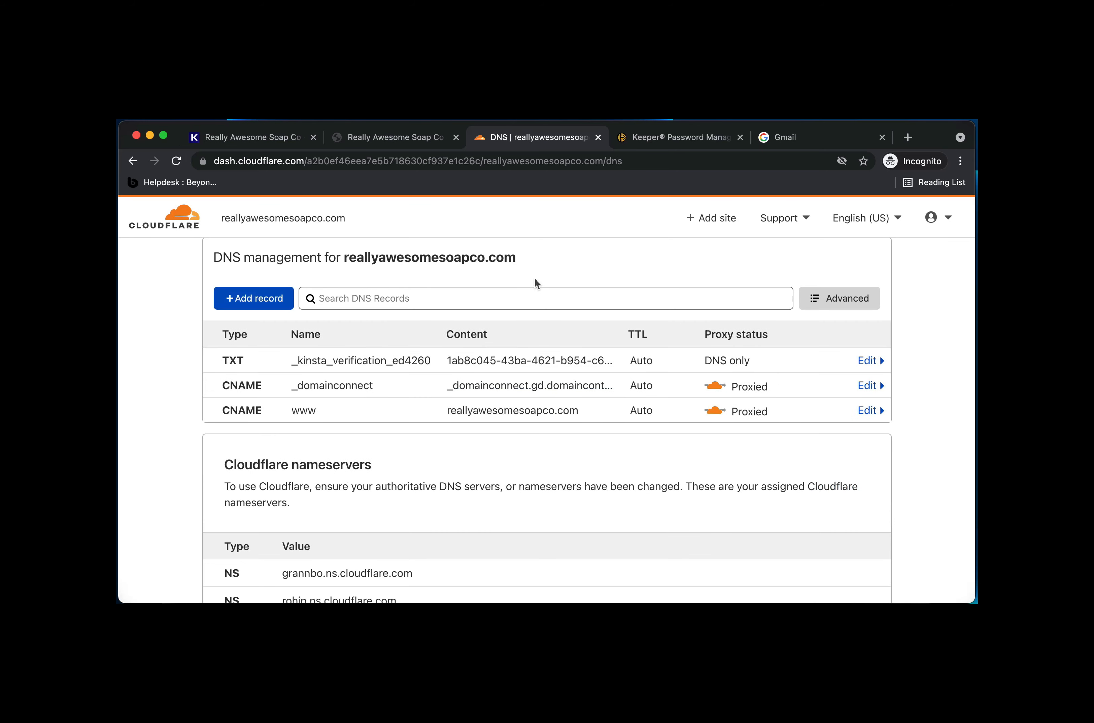
pyautogui.click(265, 301)
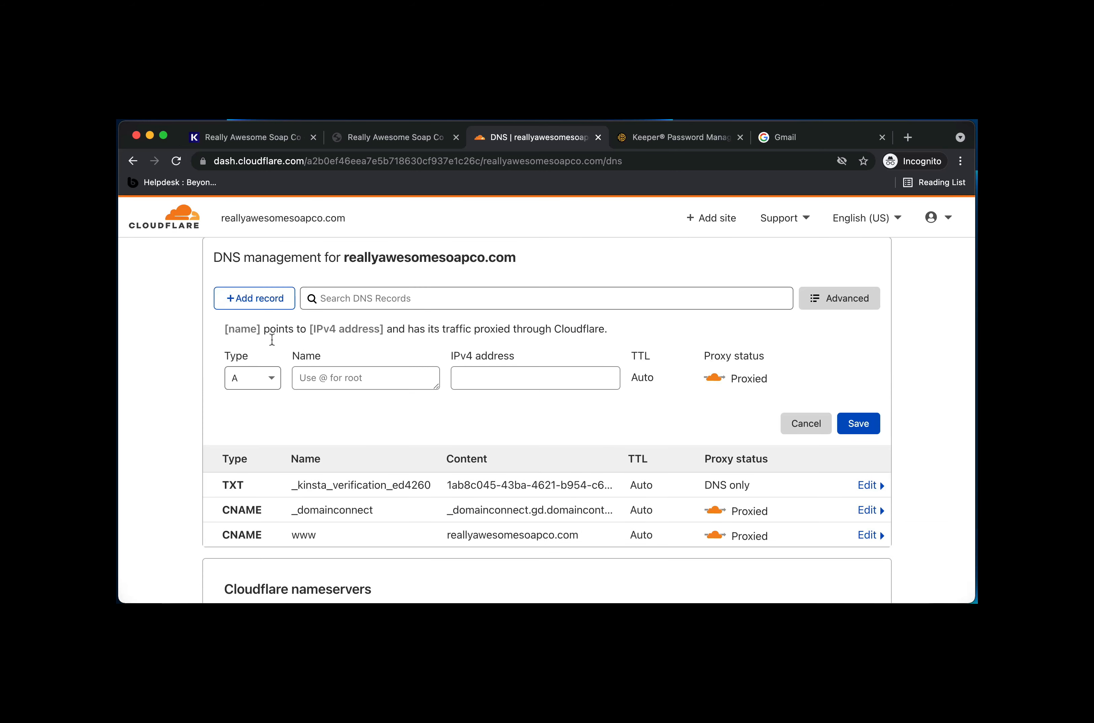
pyautogui.click(263, 378)
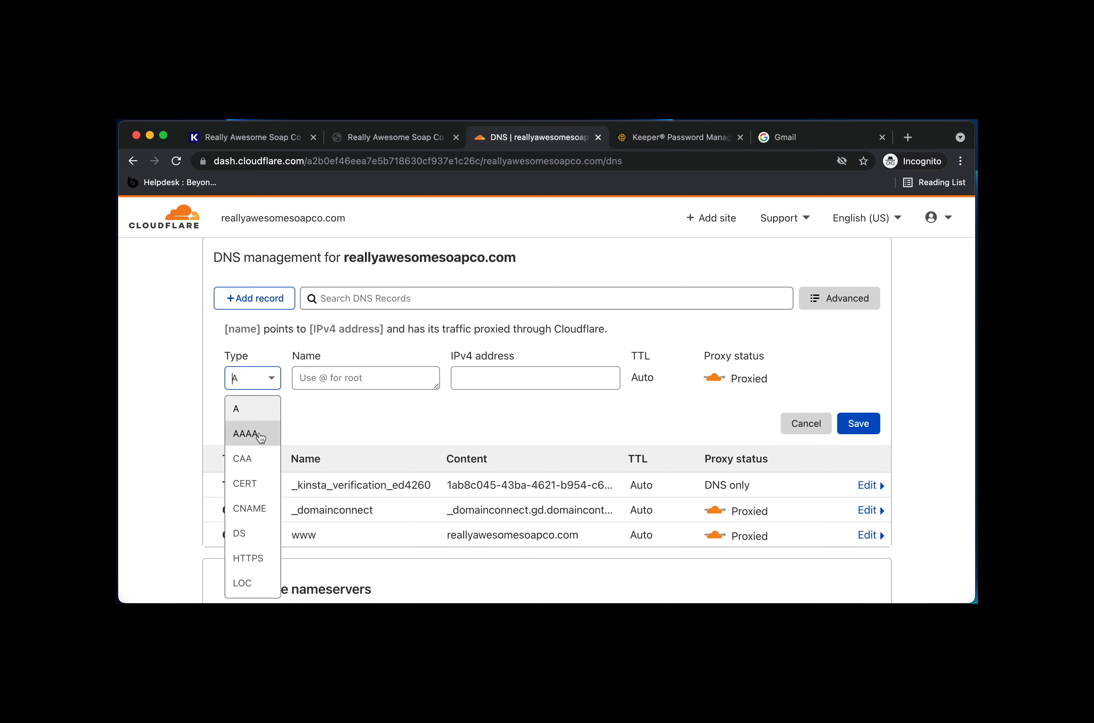
pyautogui.click(250, 509)
pyautogui.click(350, 378)
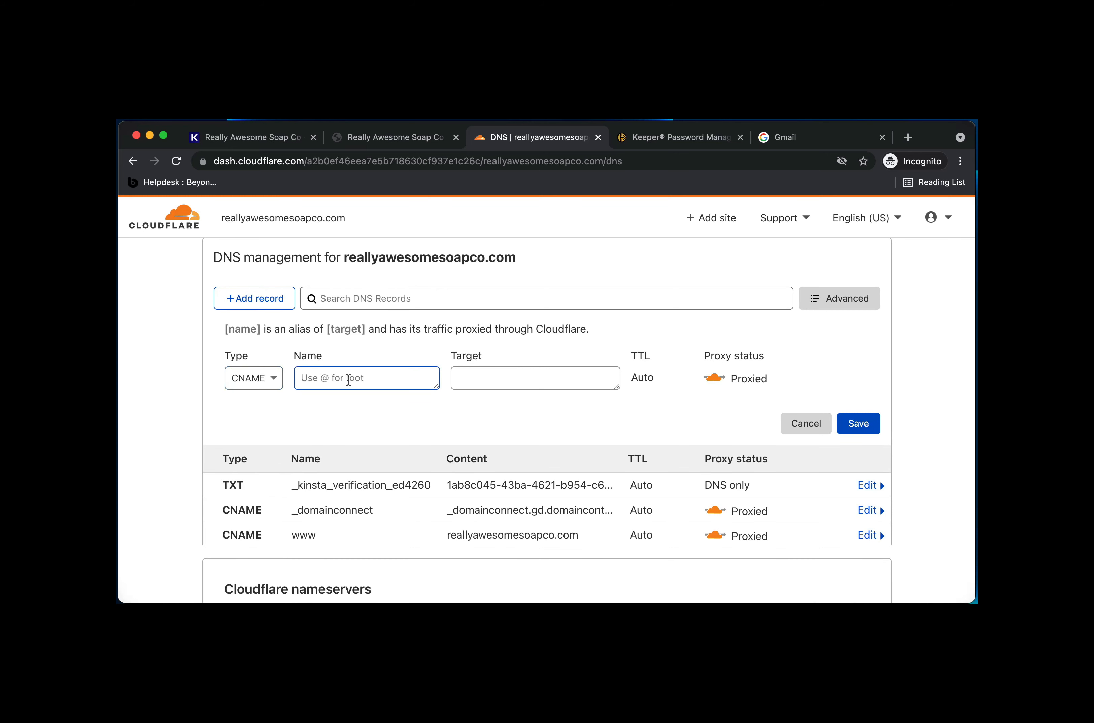
pyautogui.write('@')
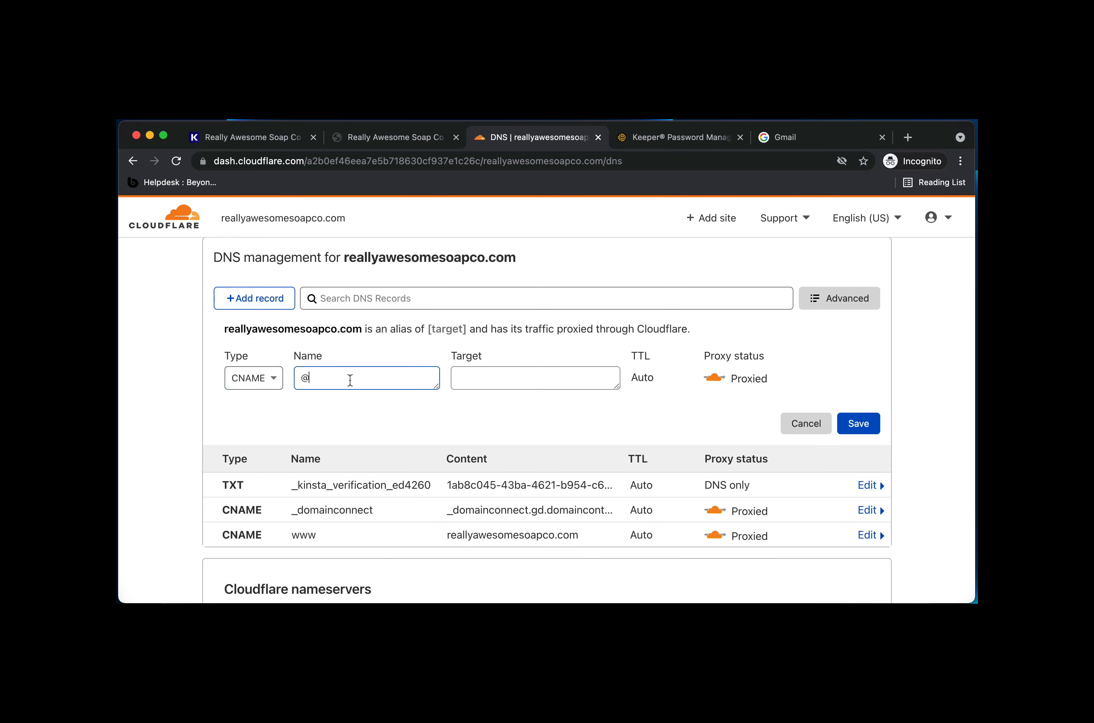
# Step: Target reallyawesomesoapco.hosting.kinsta.cloud, set the record to DNS only, and save it
pyautogui.click(252, 133)
pyautogui.click(740, 405)
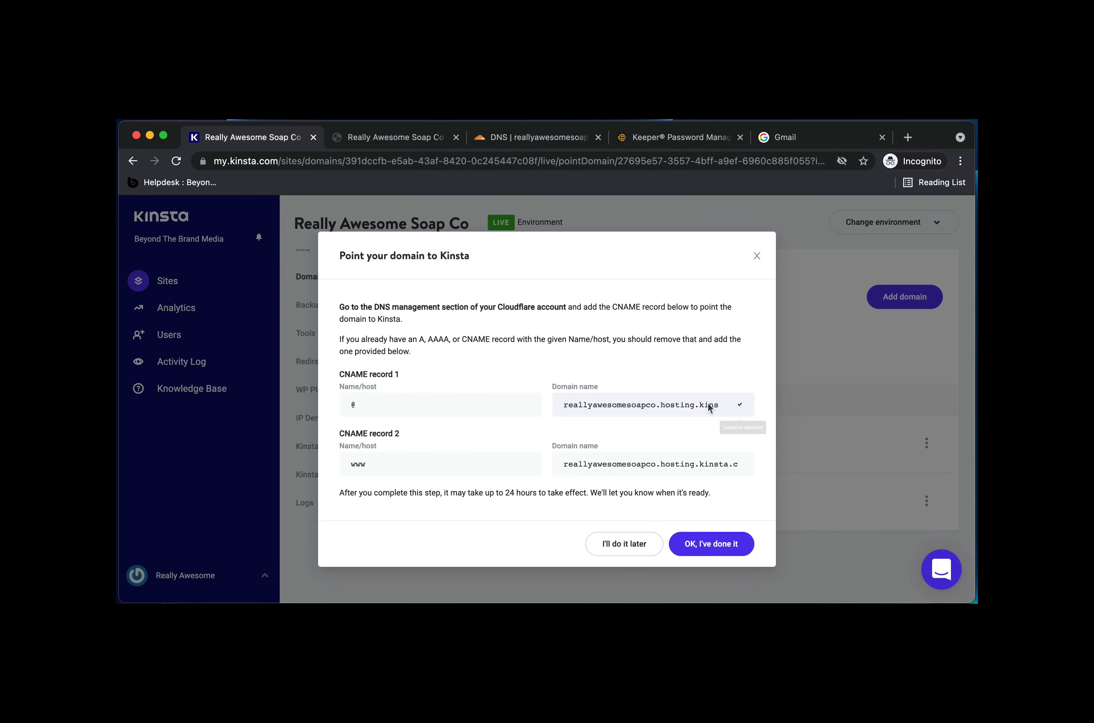
pyautogui.click(358, 136)
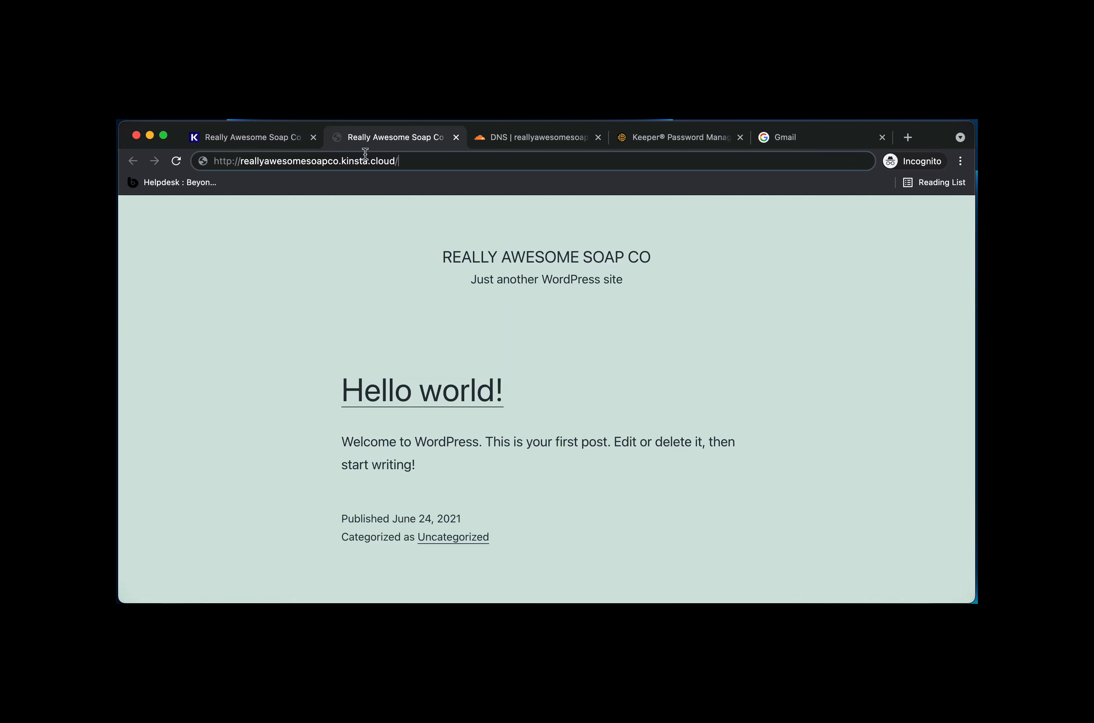
pyautogui.click(527, 139)
pyautogui.click(525, 384)
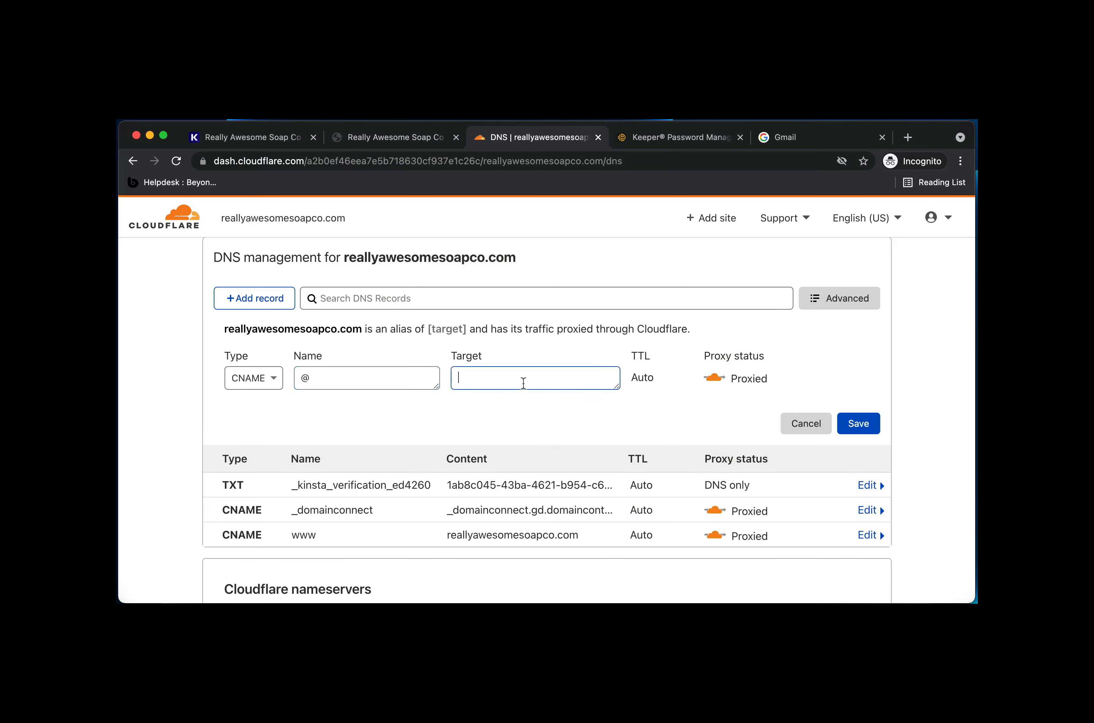
pyautogui.press('super+v')
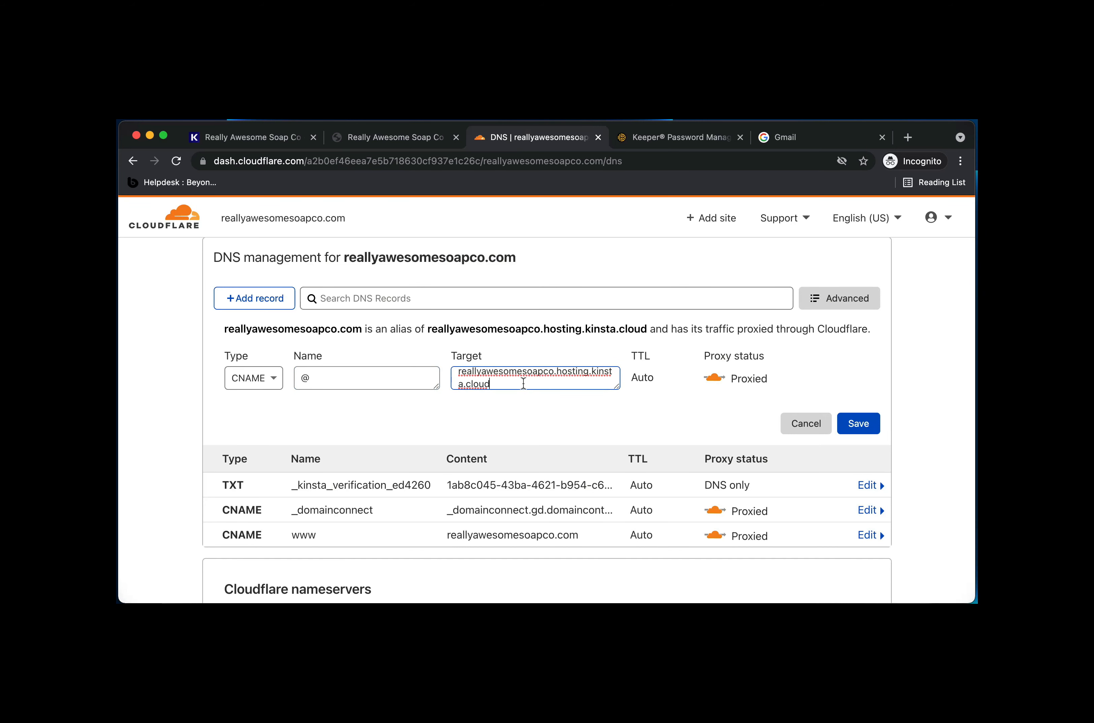
pyautogui.click(715, 383)
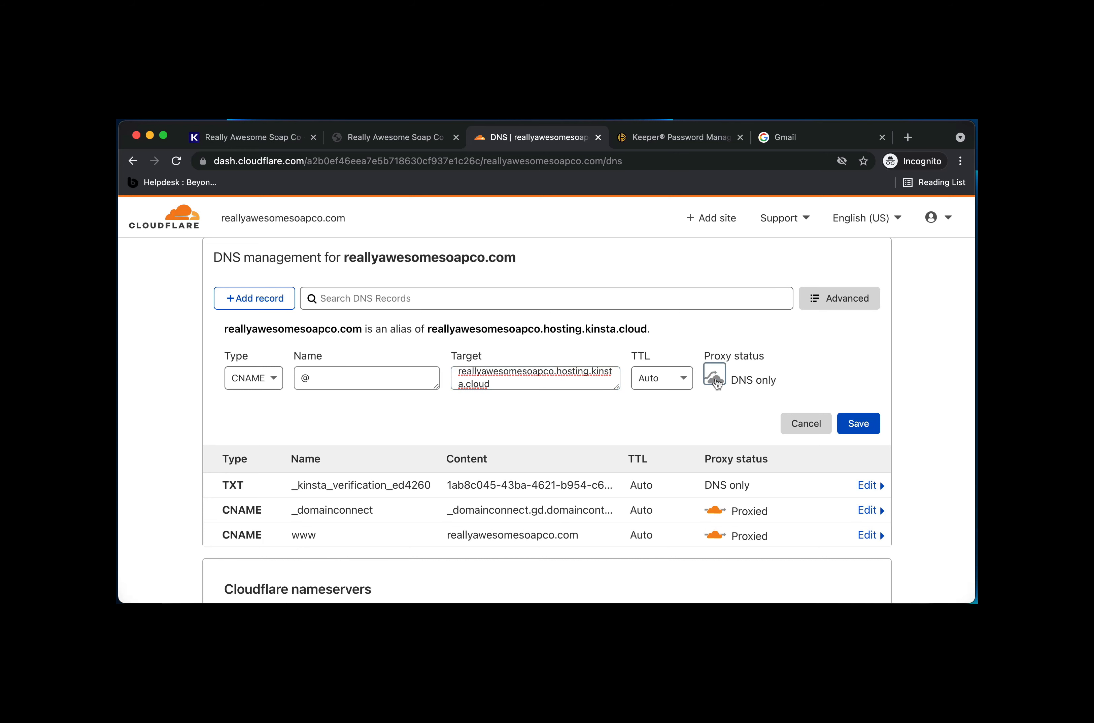
pyautogui.click(718, 385)
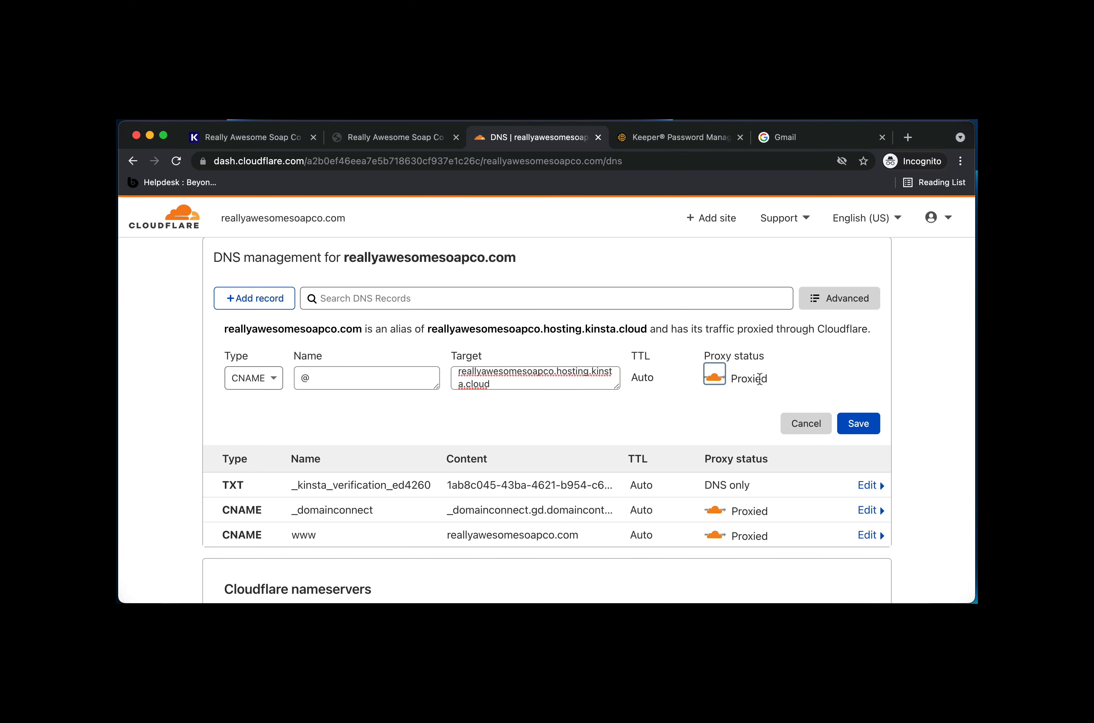
pyautogui.click(738, 383)
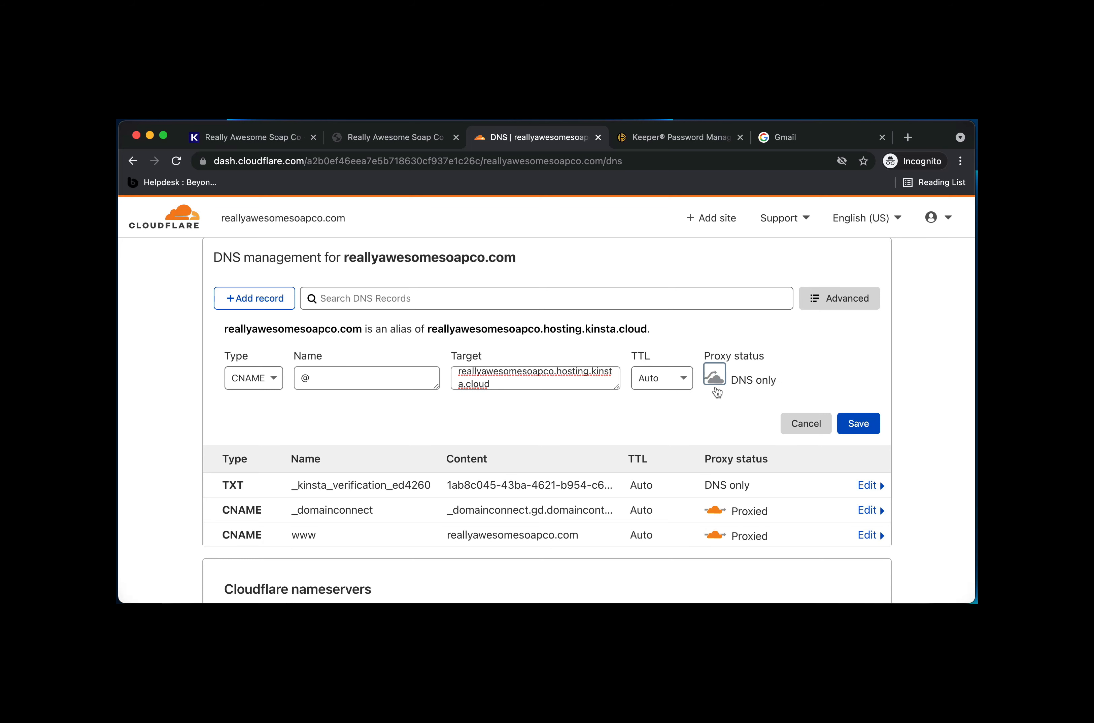
pyautogui.click(855, 424)
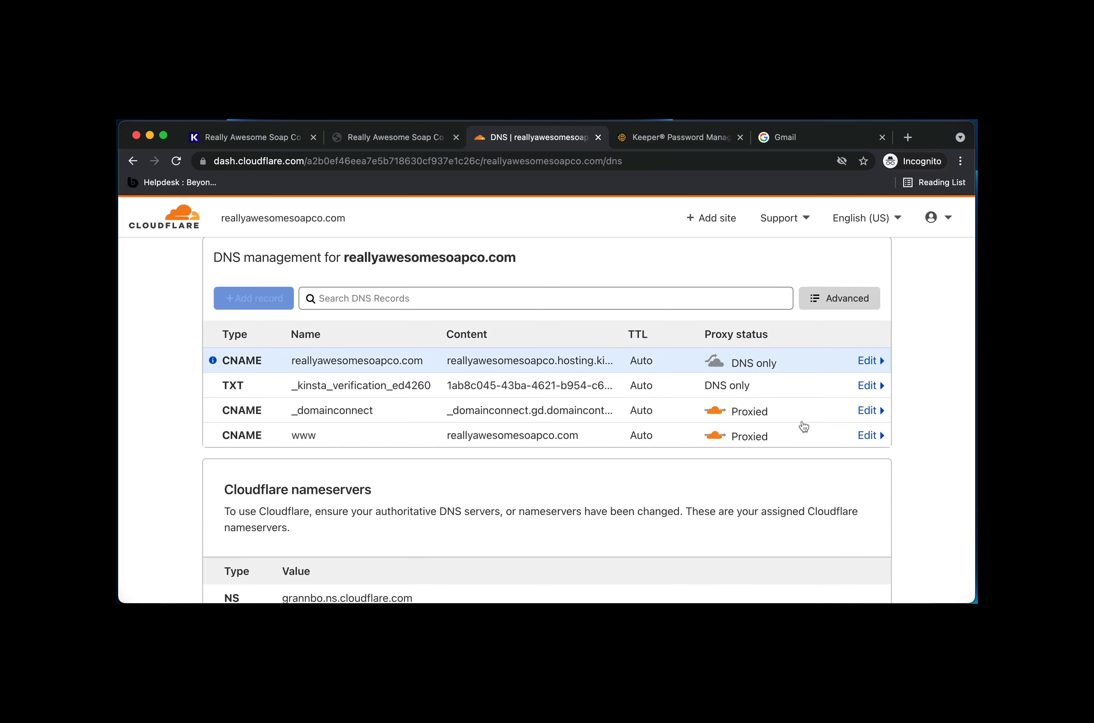
pyautogui.click(232, 134)
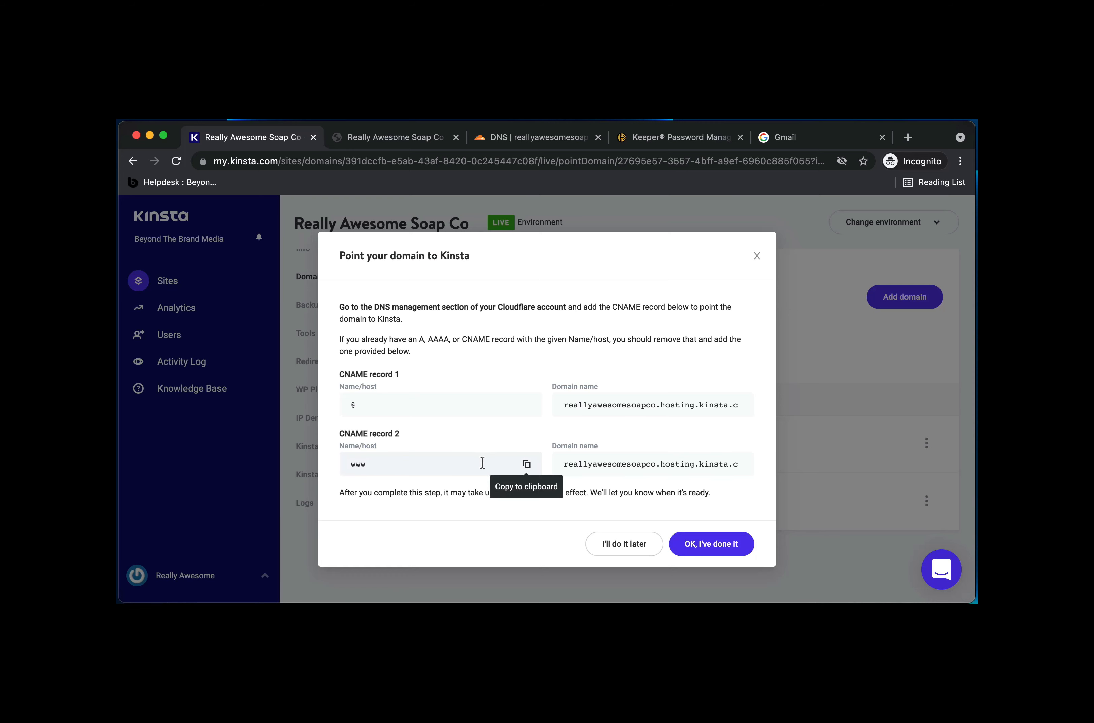
pyautogui.click(534, 470)
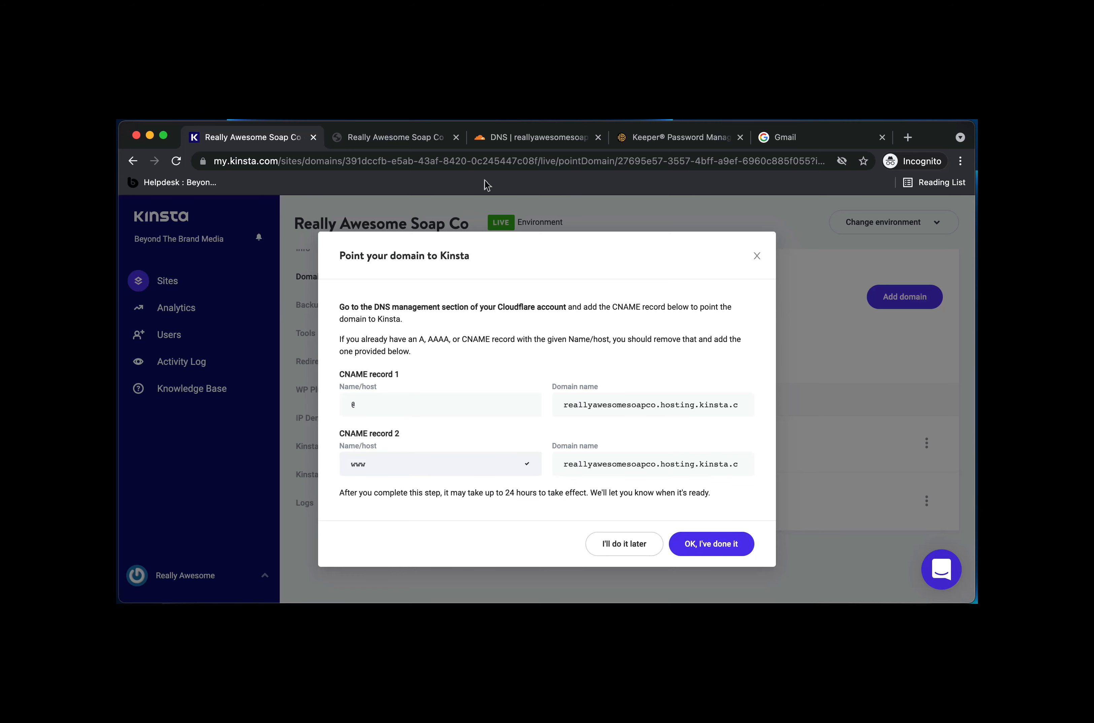
pyautogui.click(500, 138)
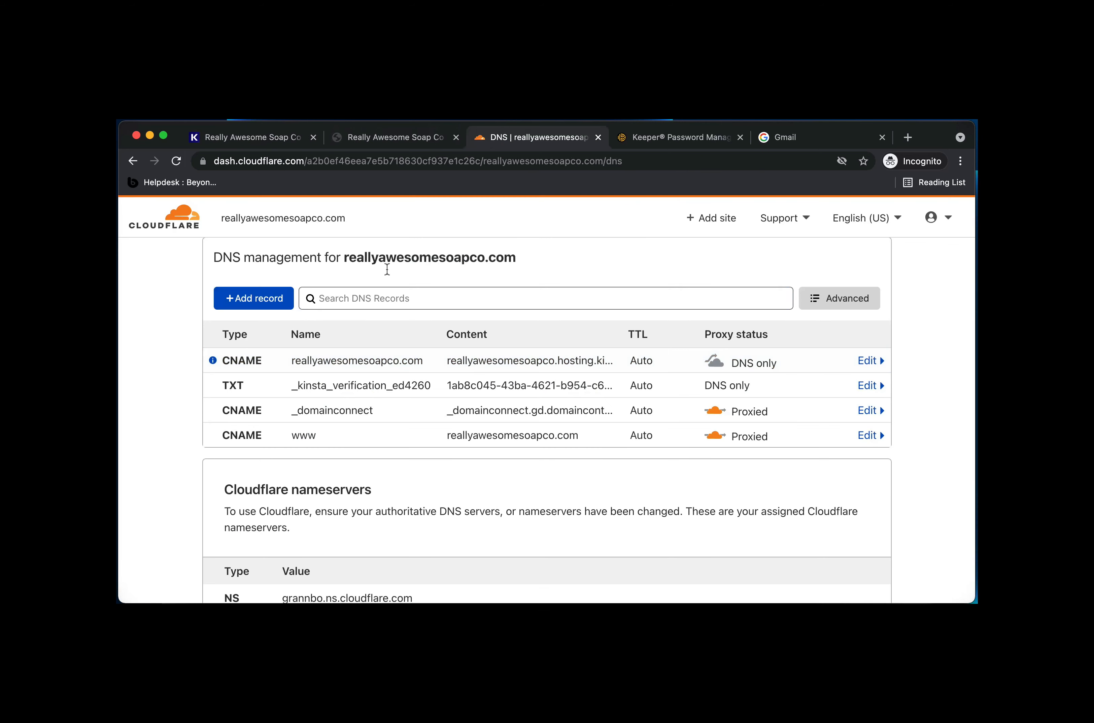
pyautogui.click(257, 300)
pyautogui.click(269, 386)
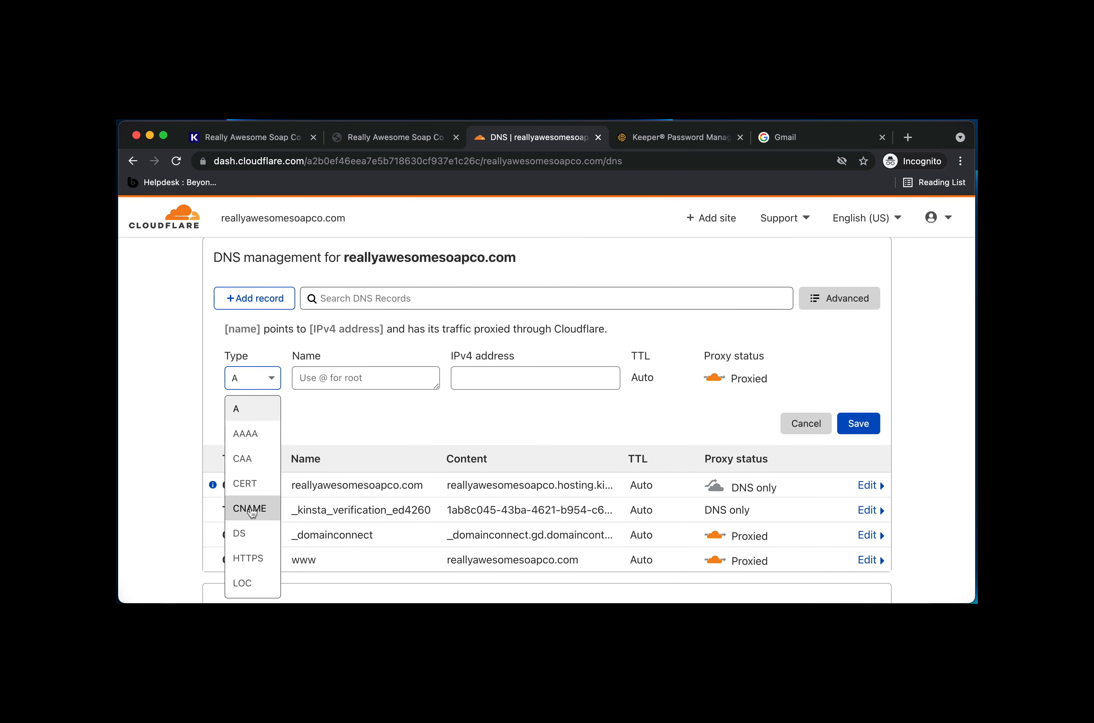
pyautogui.click(250, 510)
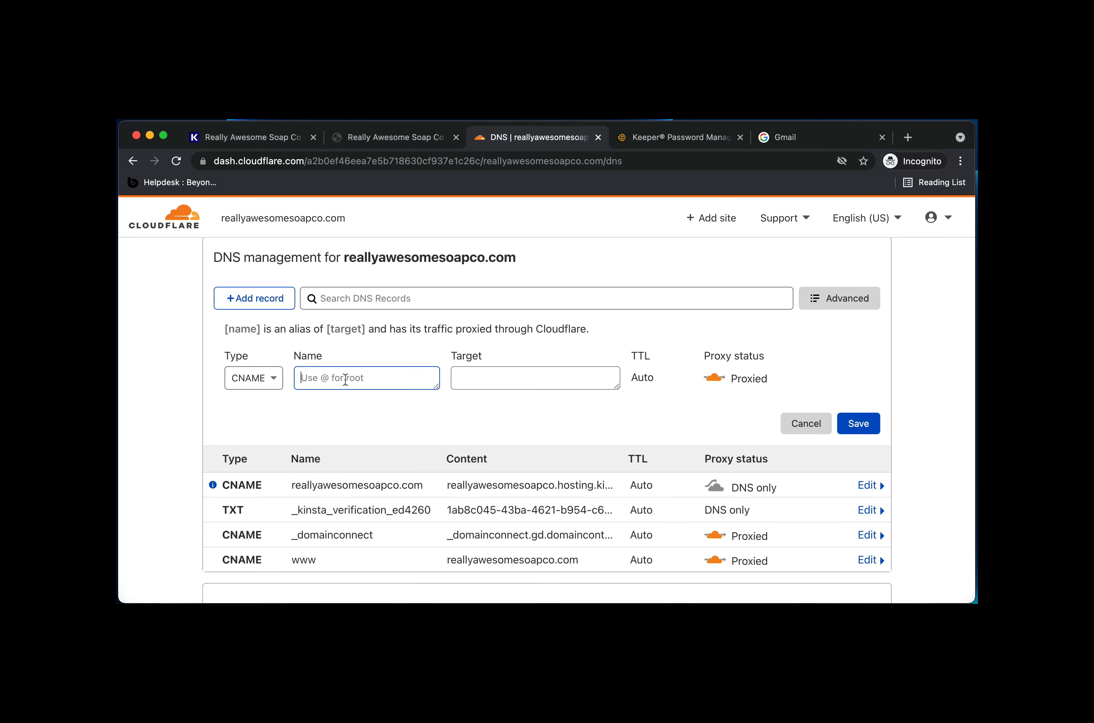
pyautogui.write('www')
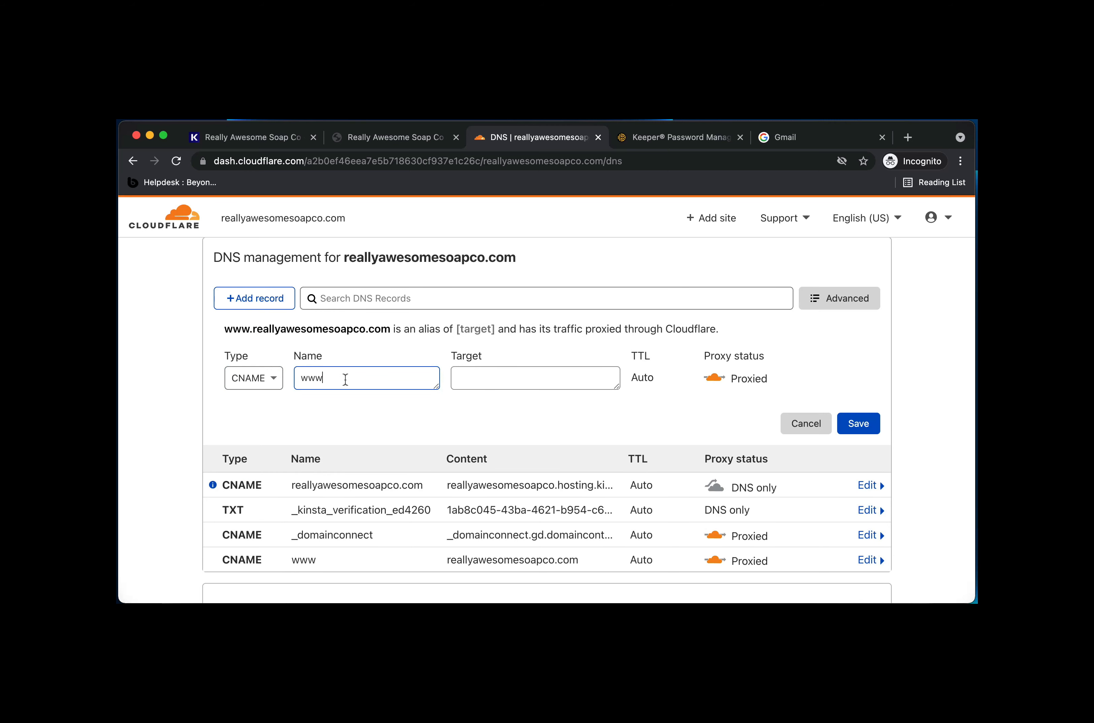
# Step: Point the www CNAME to reallyawesomesoapco.hosting.kinsta.cloud as DNS only and try saving; Cloudflare rejects the duplicate
pyautogui.click(269, 137)
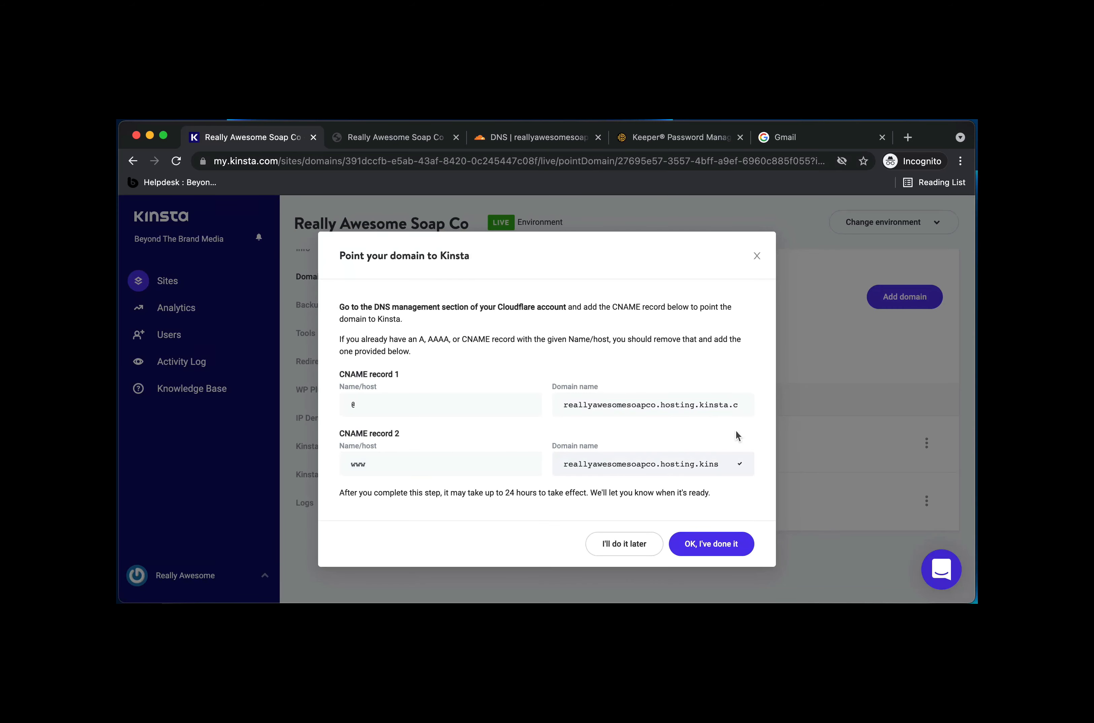
pyautogui.click(506, 136)
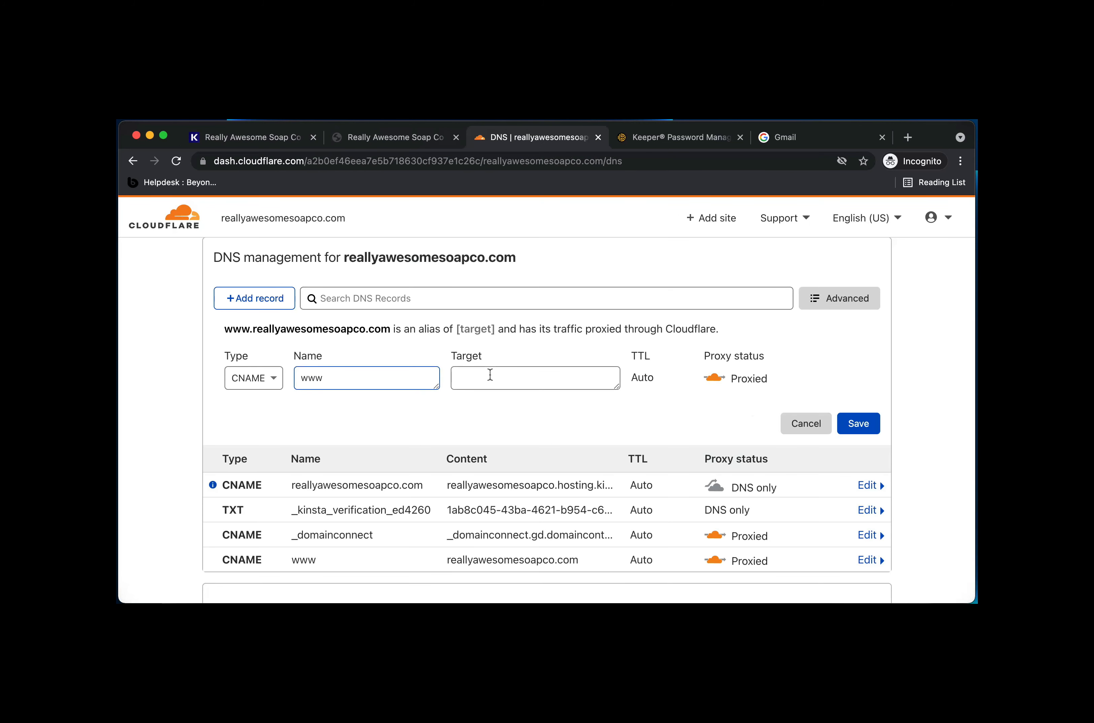
pyautogui.click(490, 375)
pyautogui.write('reallyawesomesoapco.hosting.kinsta.cloud')
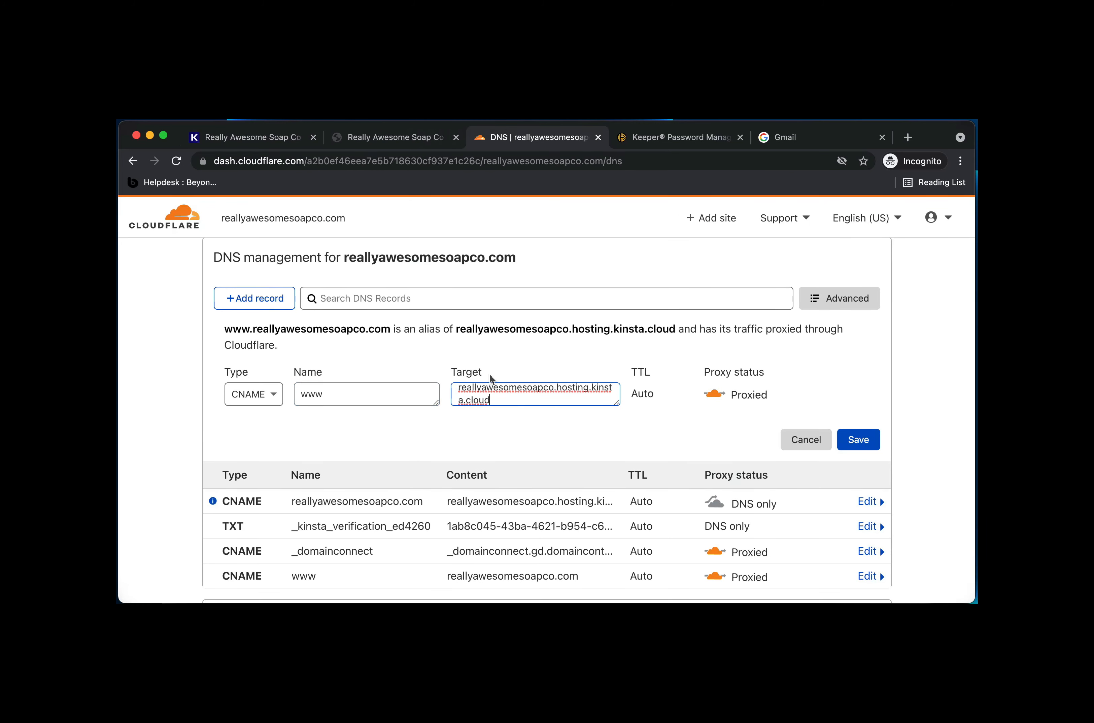
pyautogui.click(714, 393)
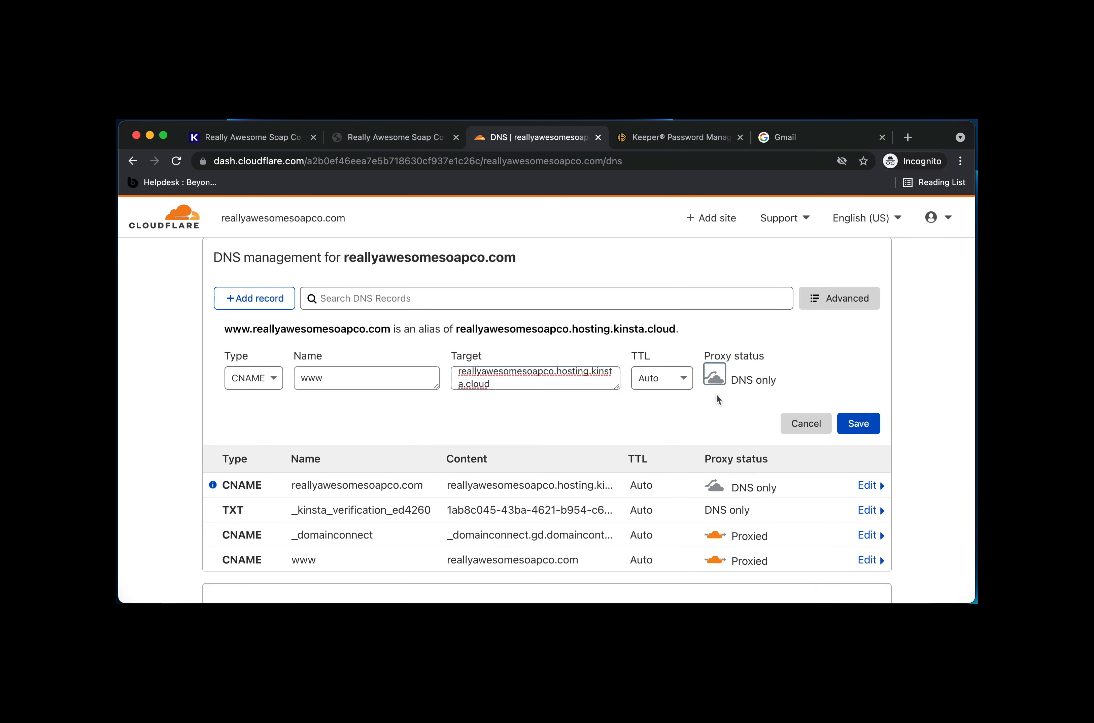
pyautogui.click(854, 425)
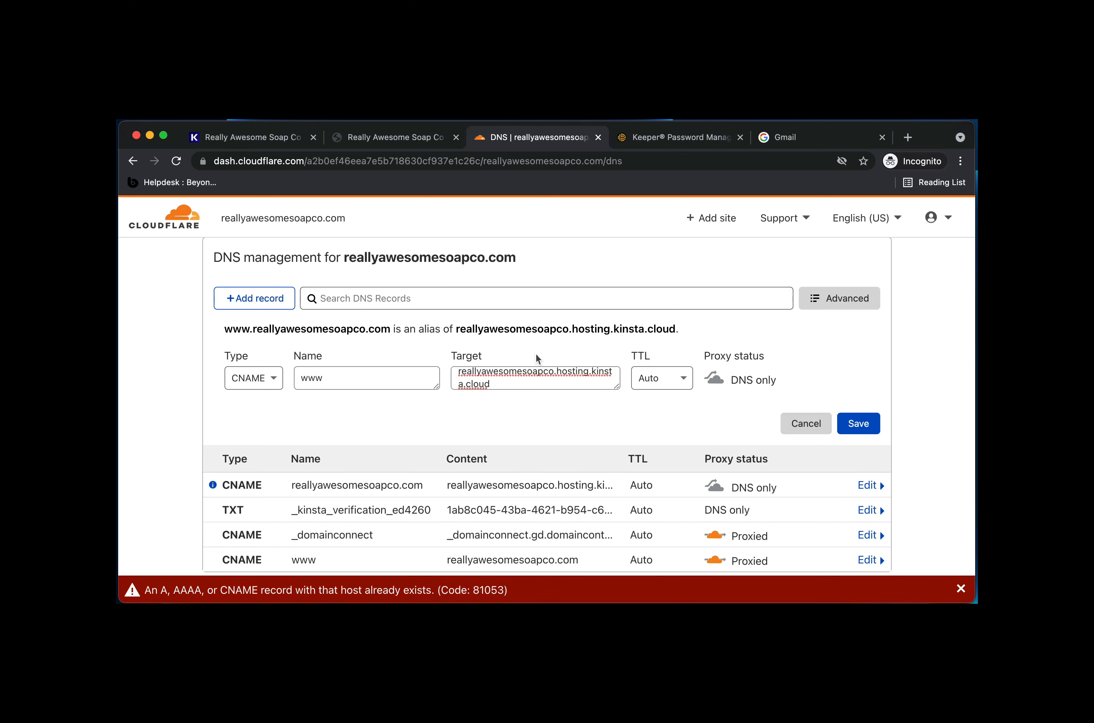
# Step: Delete the existing www CNAME record in Cloudflare DNS
pyautogui.scroll(-3, 540, 359)
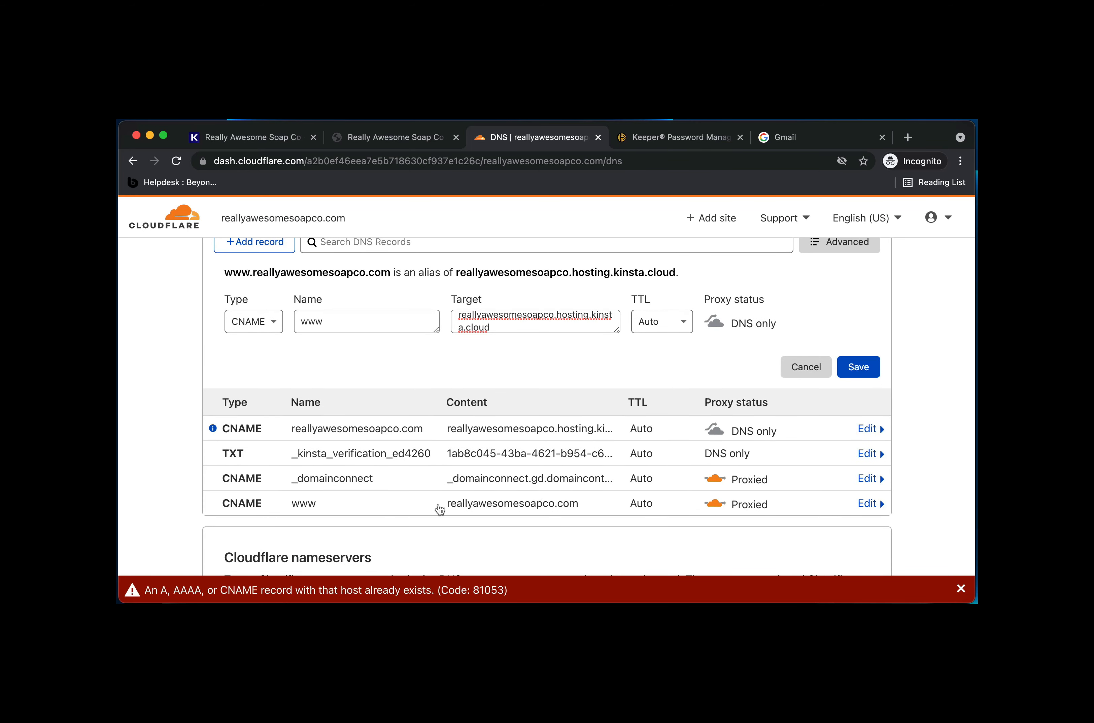
pyautogui.click(869, 504)
pyautogui.scroll(-3, 289, 542)
pyautogui.click(245, 543)
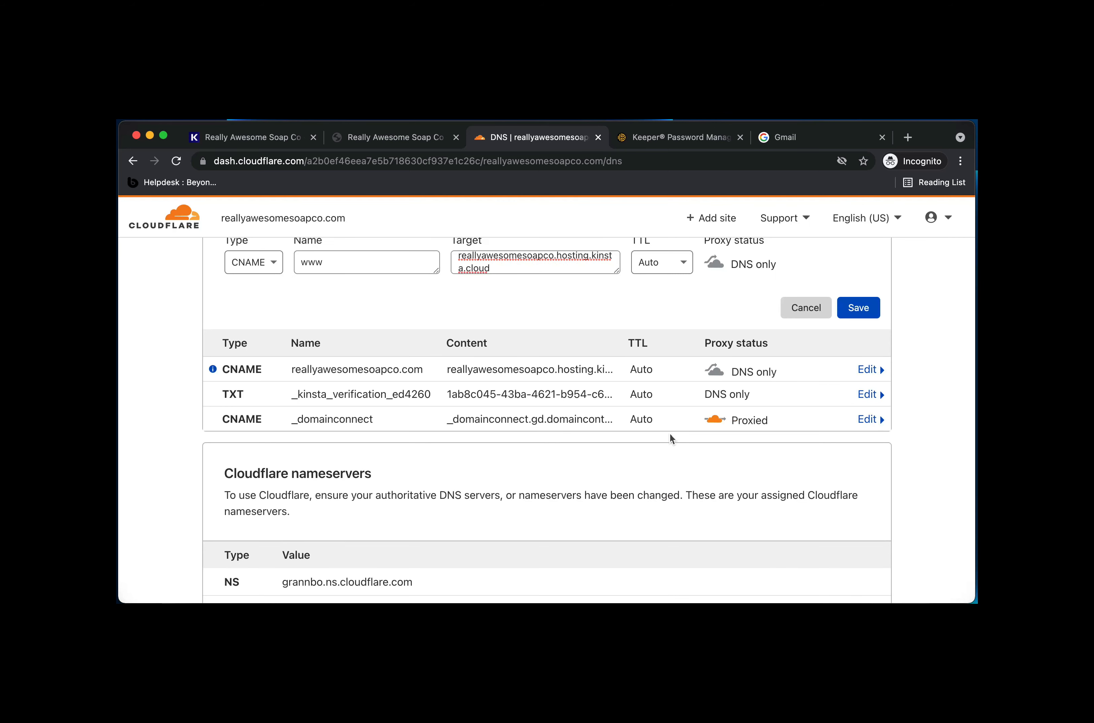
# Step: Save the DNS-only www CNAME to reallyawesomesoapco.hosting.kinsta.cloud and return to the Kinsta tab
pyautogui.scroll(2, 389, 441)
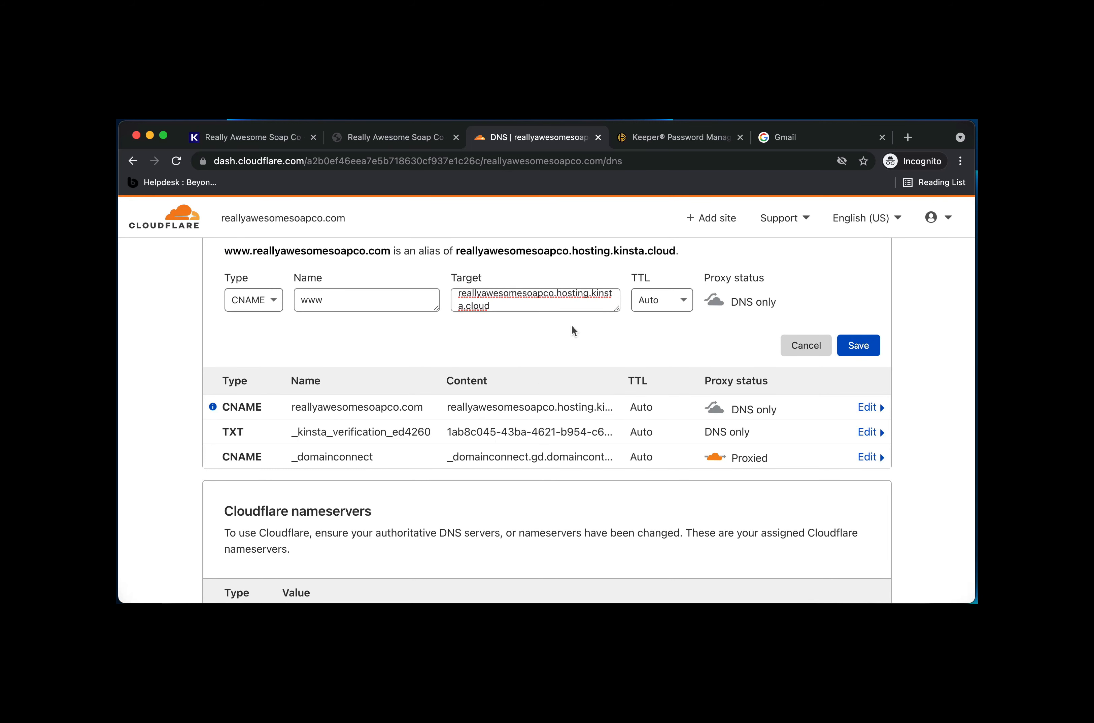
pyautogui.scroll(1, 531, 322)
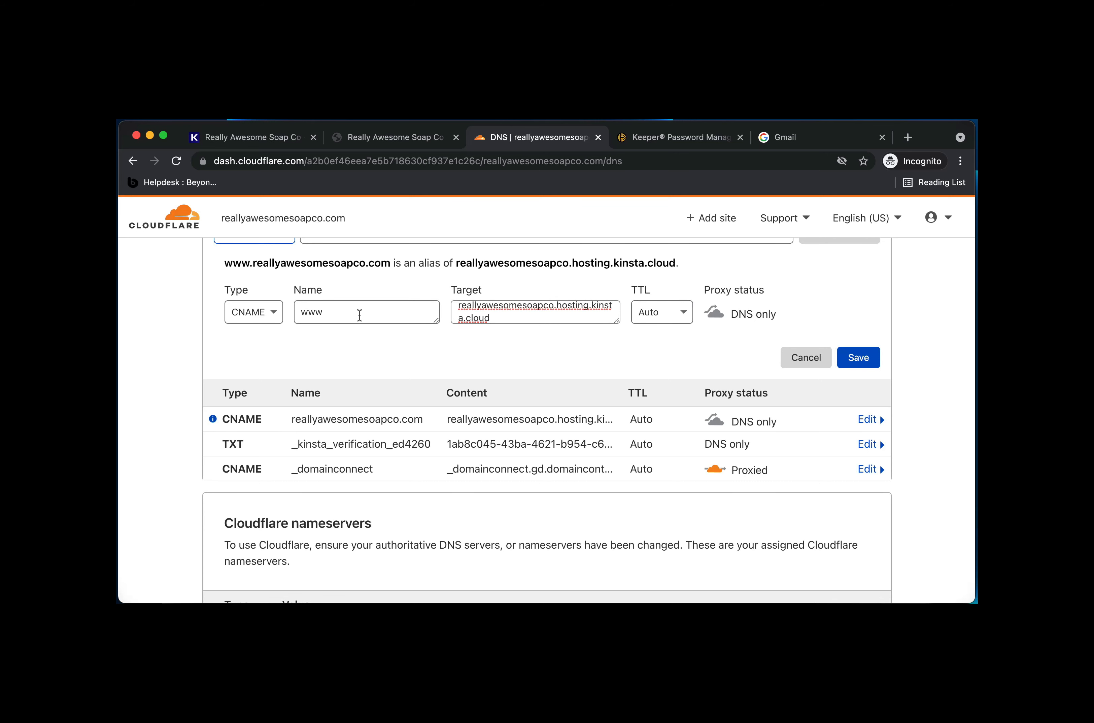
pyautogui.click(865, 359)
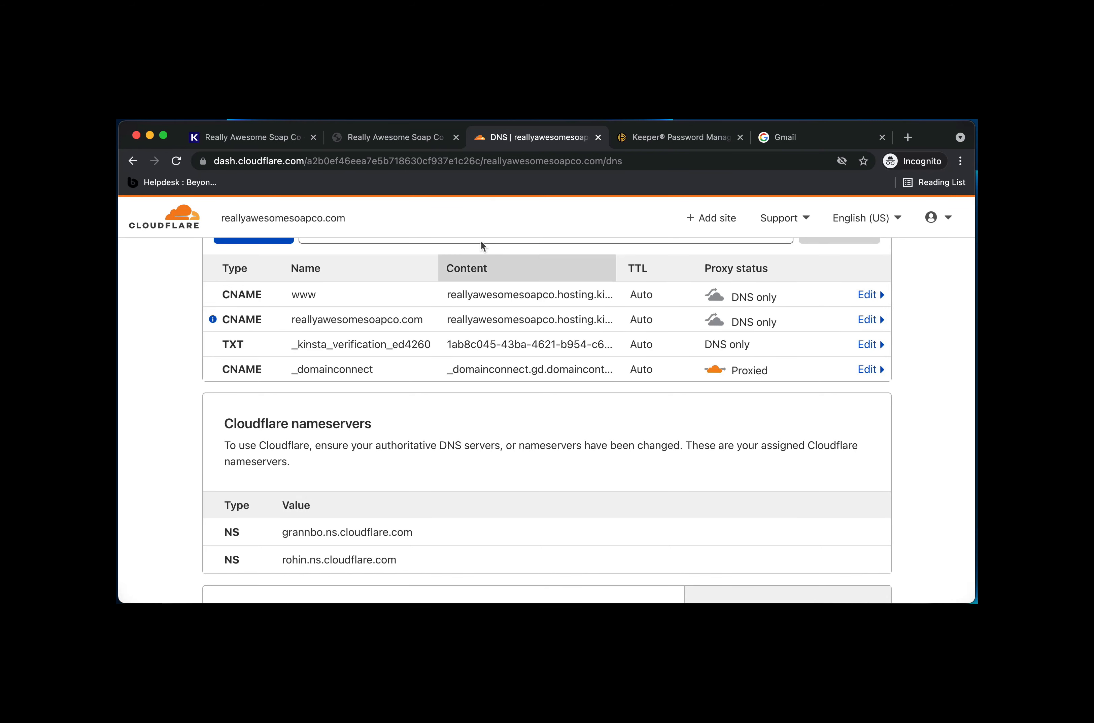
pyautogui.scroll(5, 415, 301)
pyautogui.scroll(-5, 415, 301)
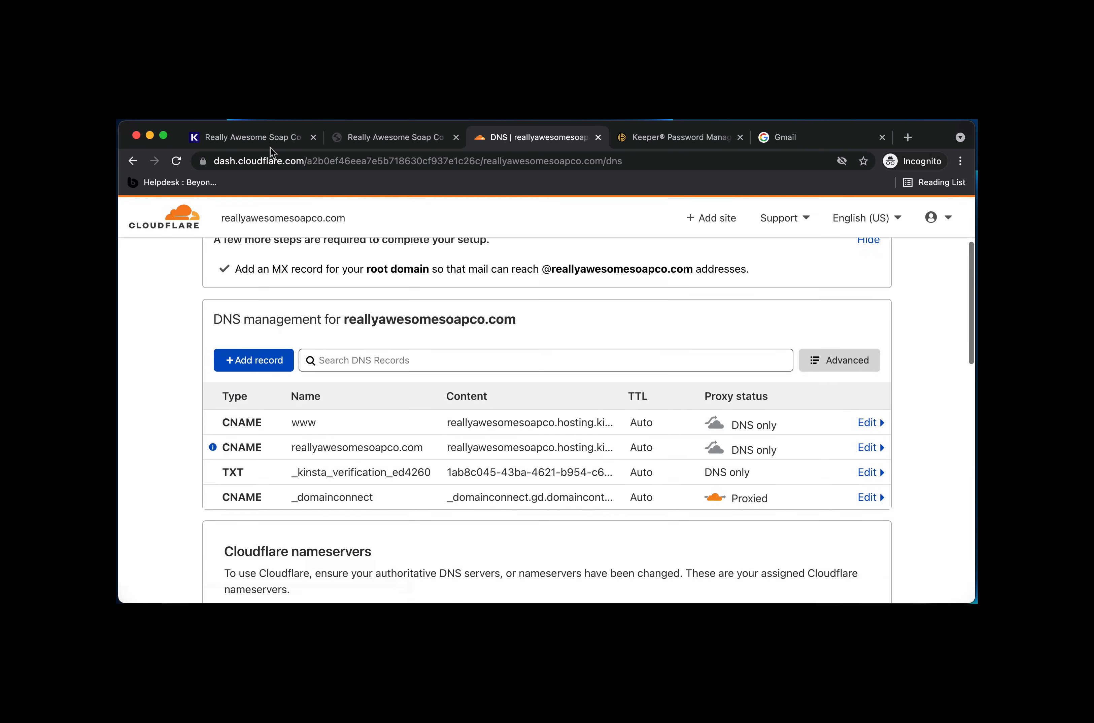
pyautogui.click(251, 141)
# Step: Confirm the records are added in Kinsta, recheck Cloudflare DNS, and return to the Kinsta Domains list
pyautogui.click(727, 546)
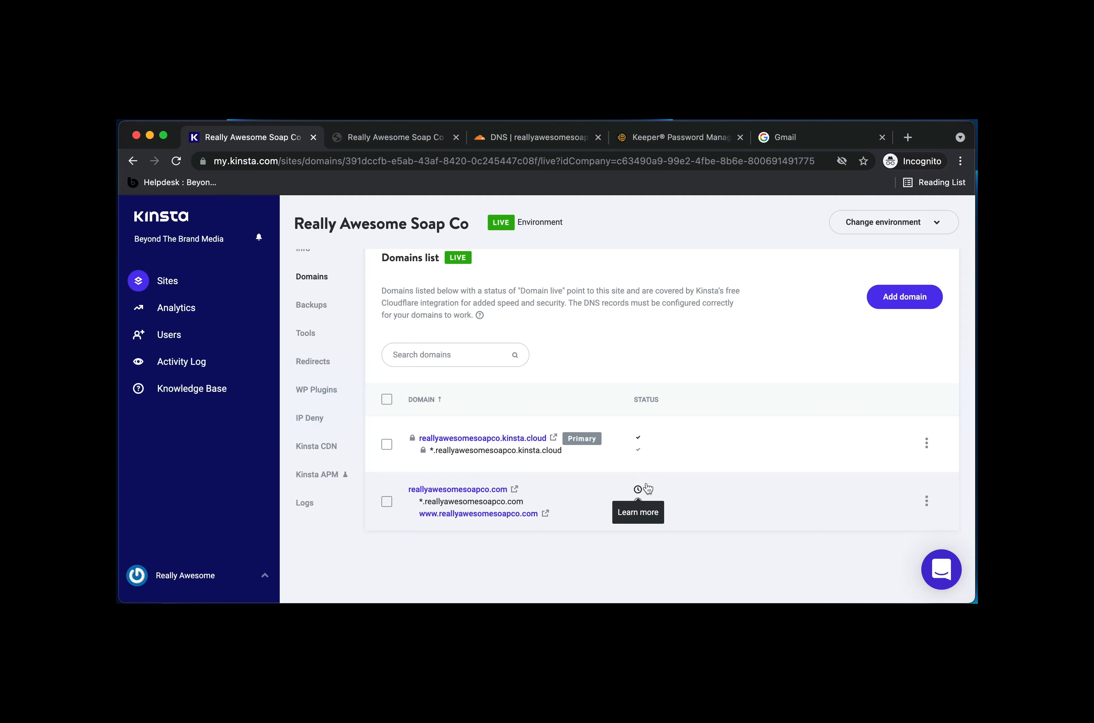
pyautogui.click(516, 137)
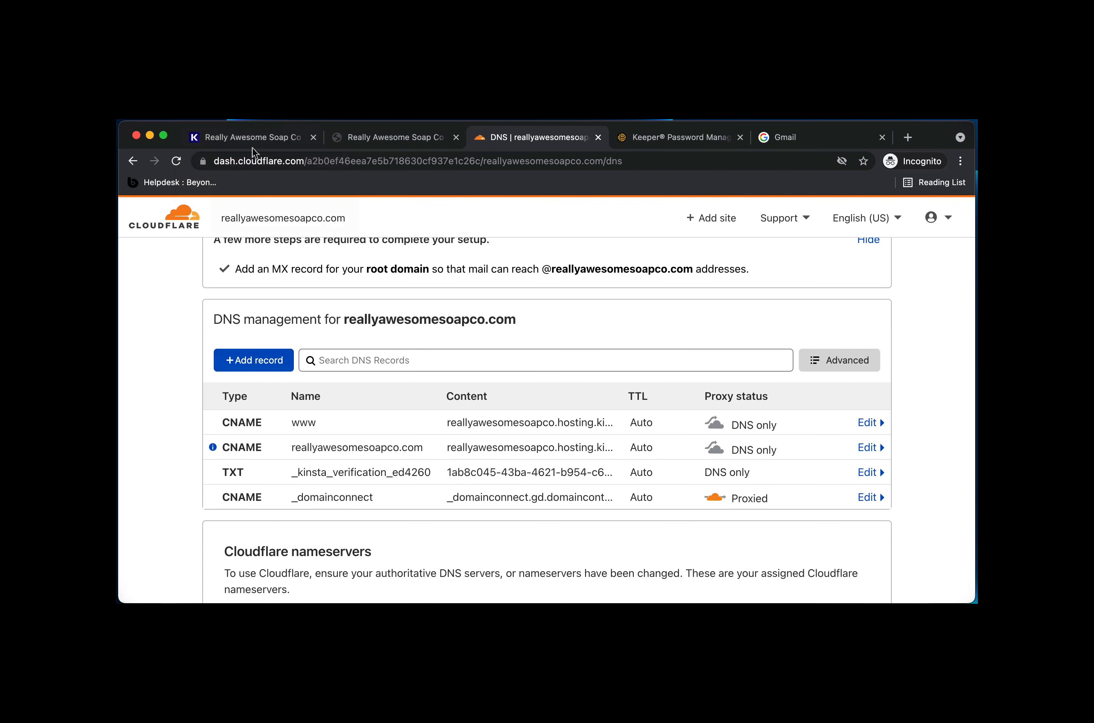
pyautogui.click(246, 137)
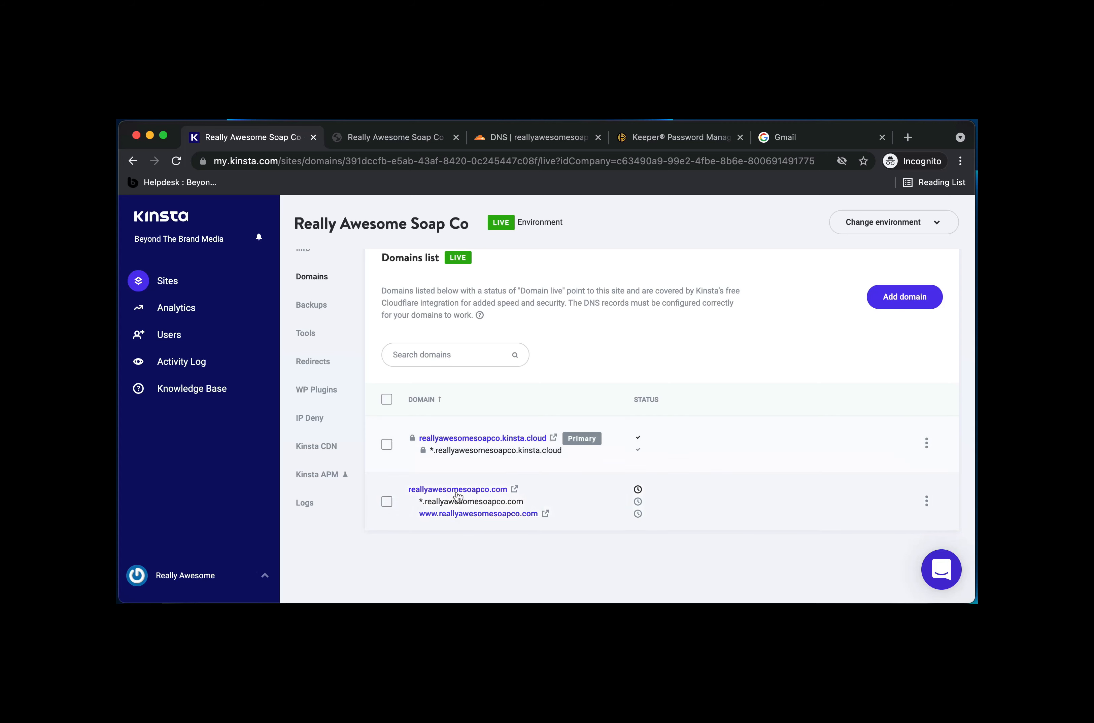
pyautogui.click(928, 503)
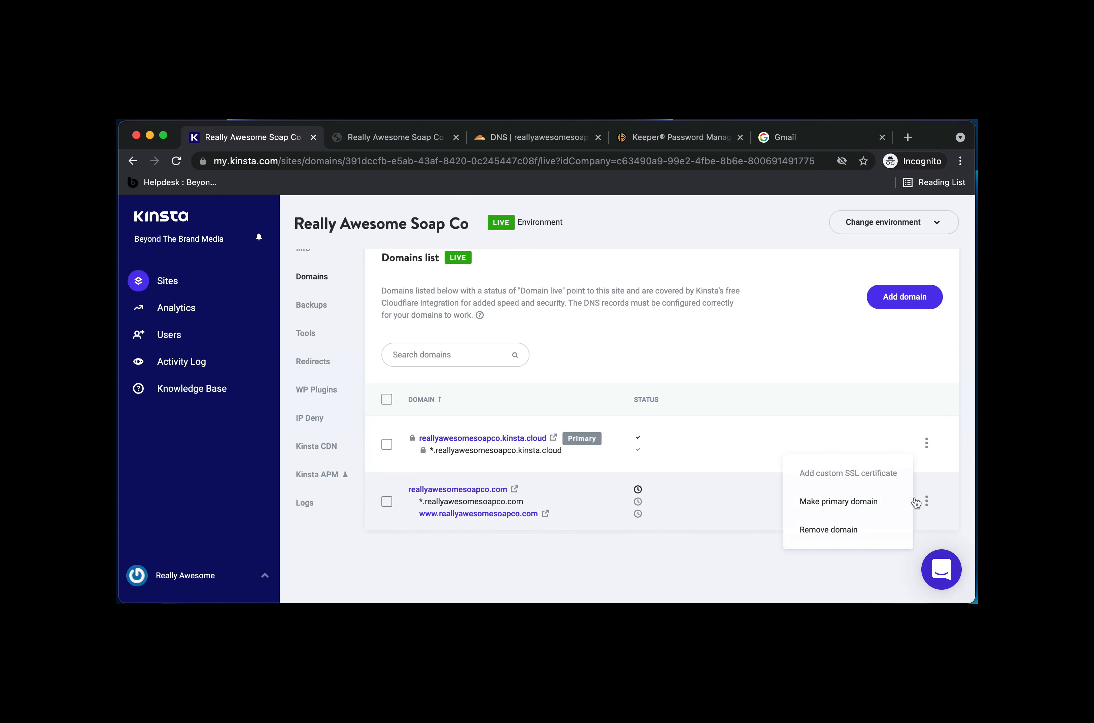
pyautogui.click(854, 506)
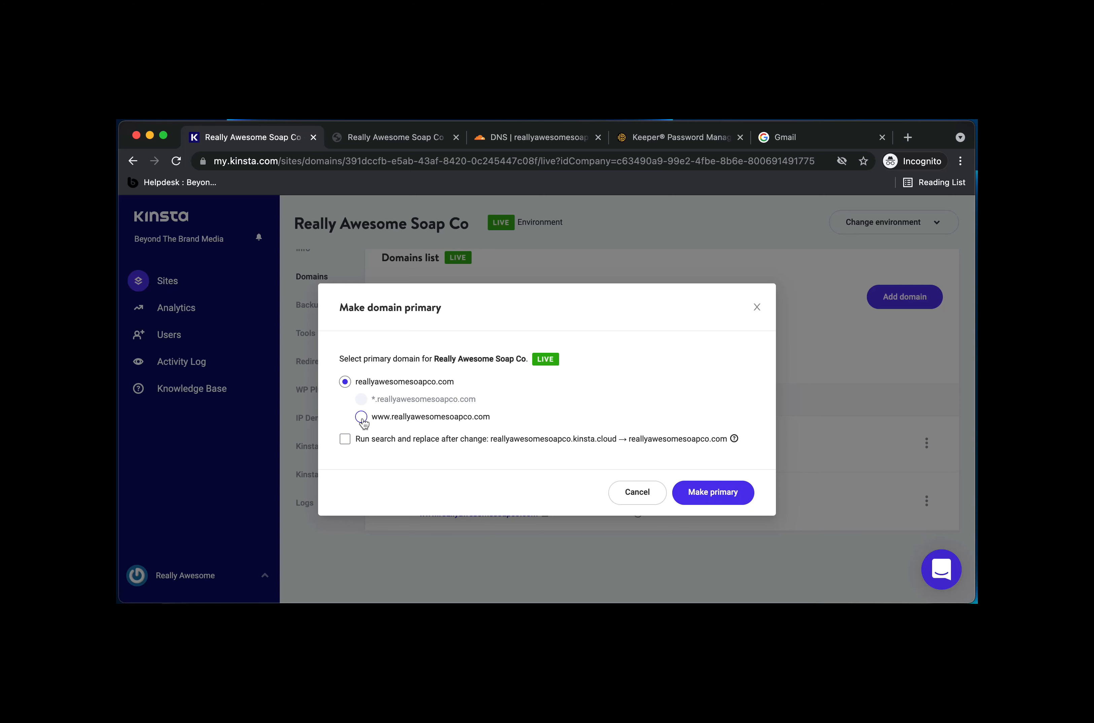
pyautogui.click(362, 417)
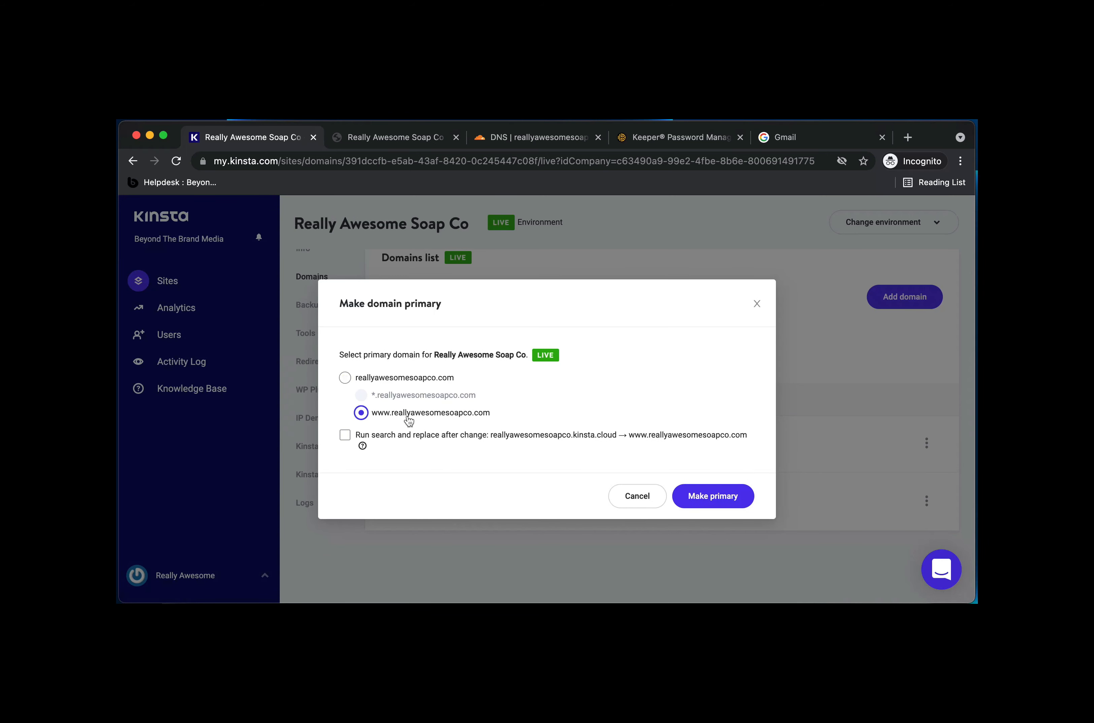
pyautogui.click(346, 440)
pyautogui.click(724, 503)
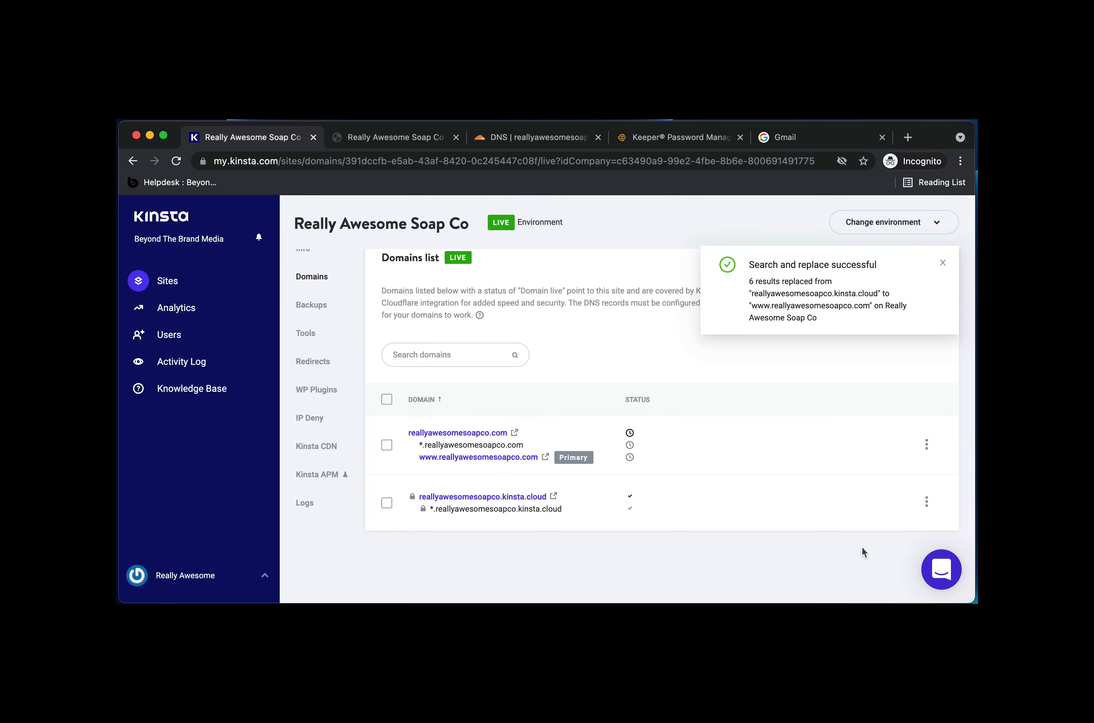
pyautogui.click(383, 137)
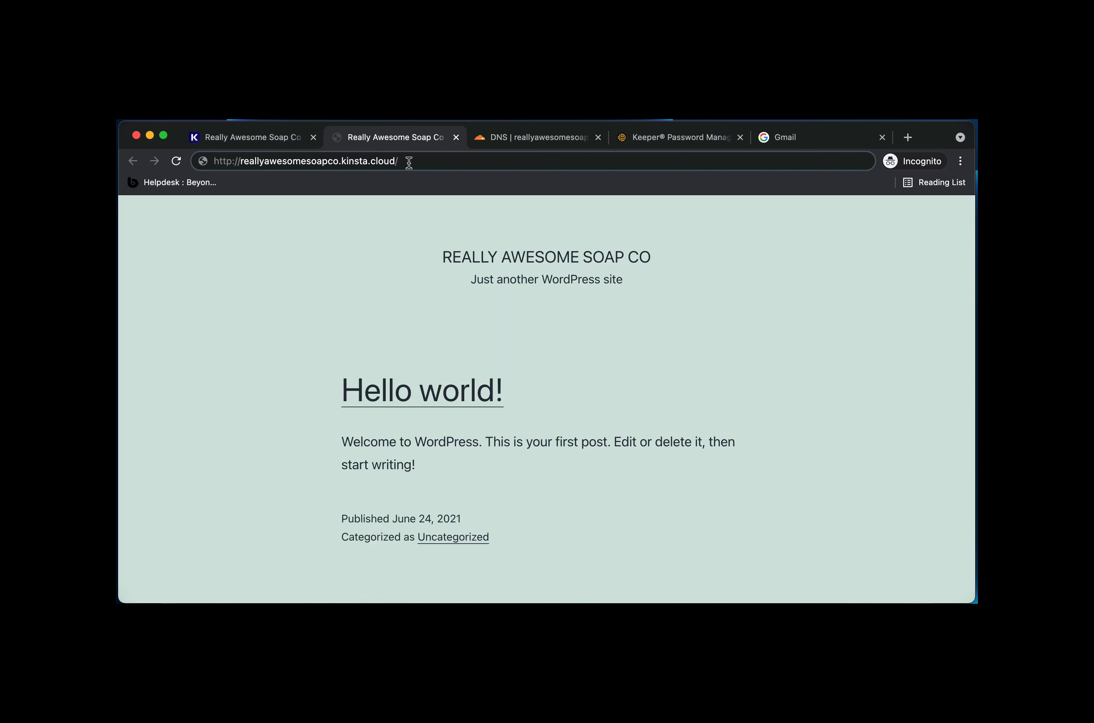
pyautogui.click(271, 139)
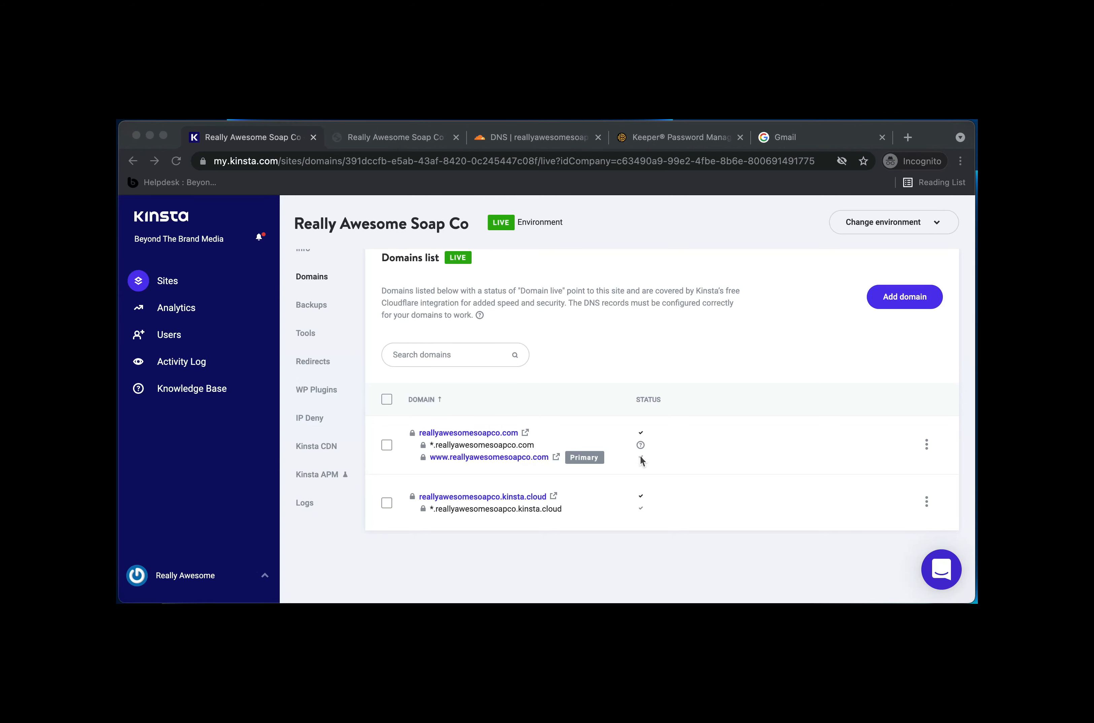
pyautogui.click(648, 466)
pyautogui.moveTo(641, 458)
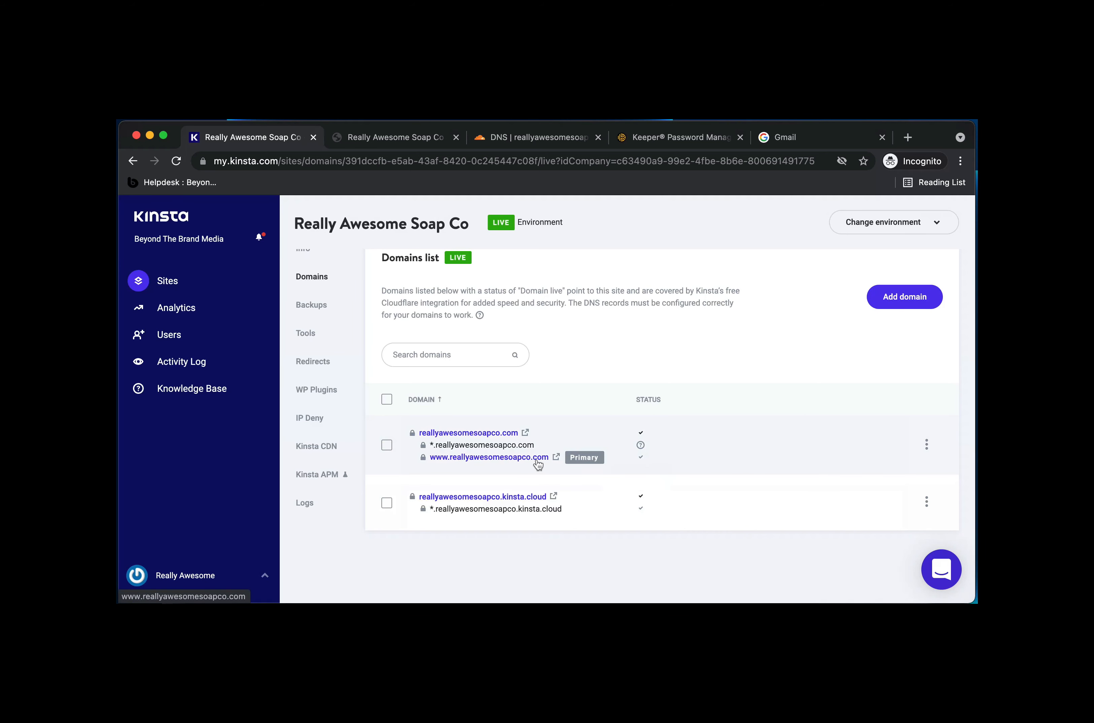
pyautogui.click(466, 465)
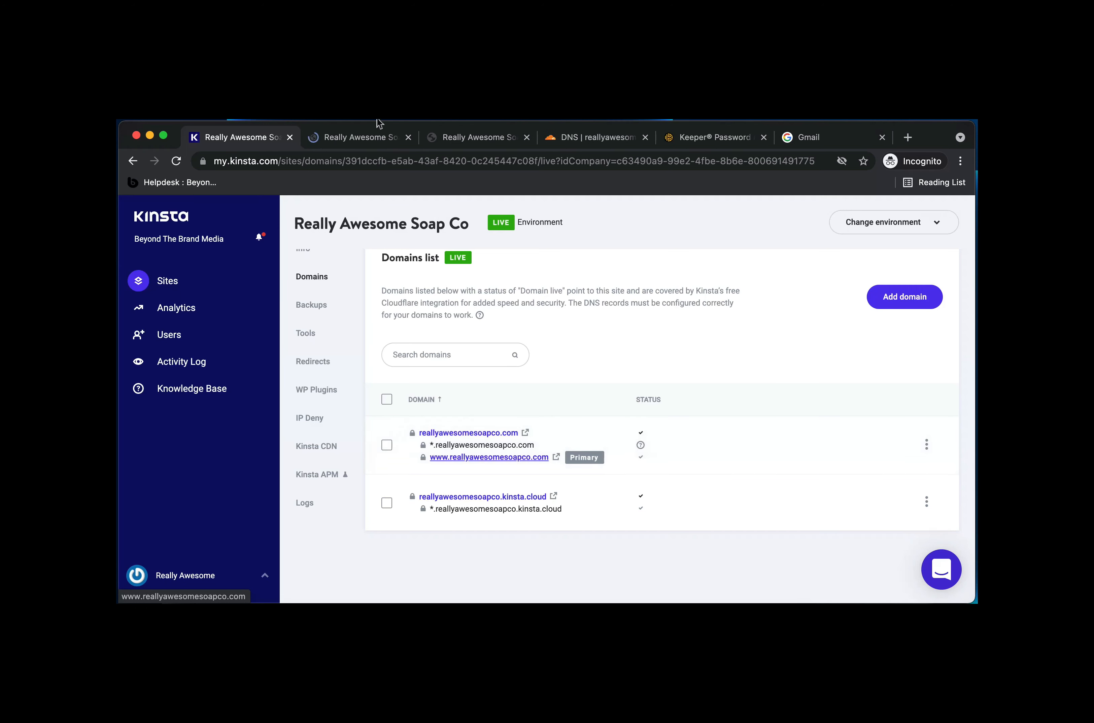
pyautogui.click(390, 139)
pyautogui.click(527, 137)
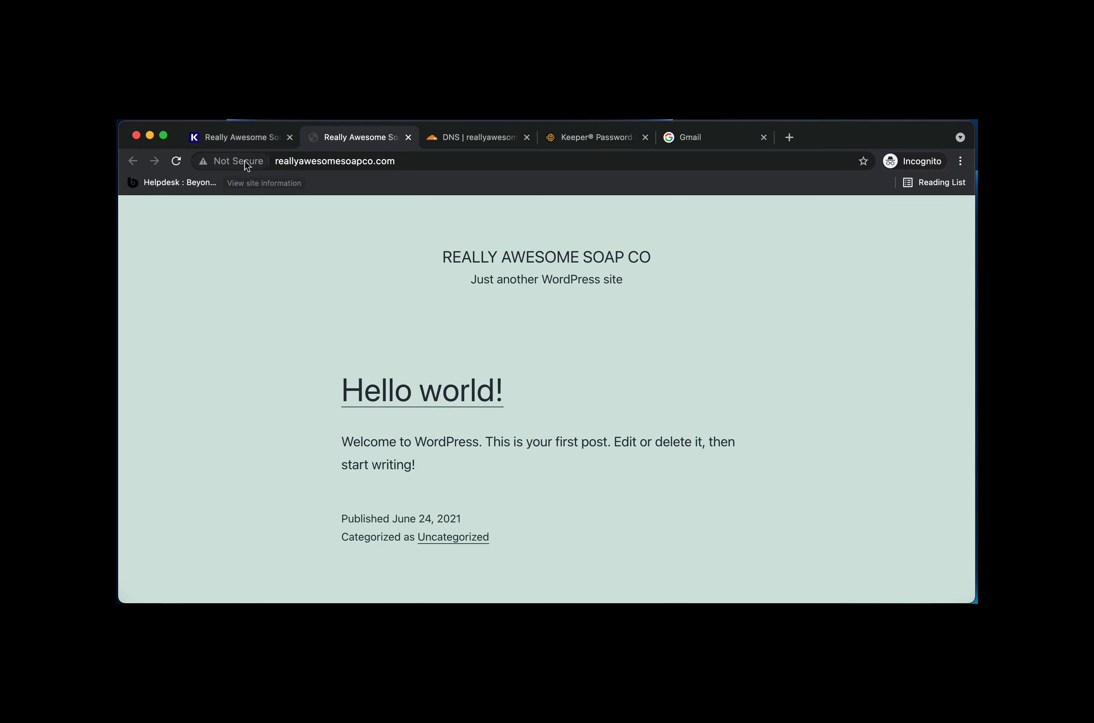
pyautogui.click(291, 163)
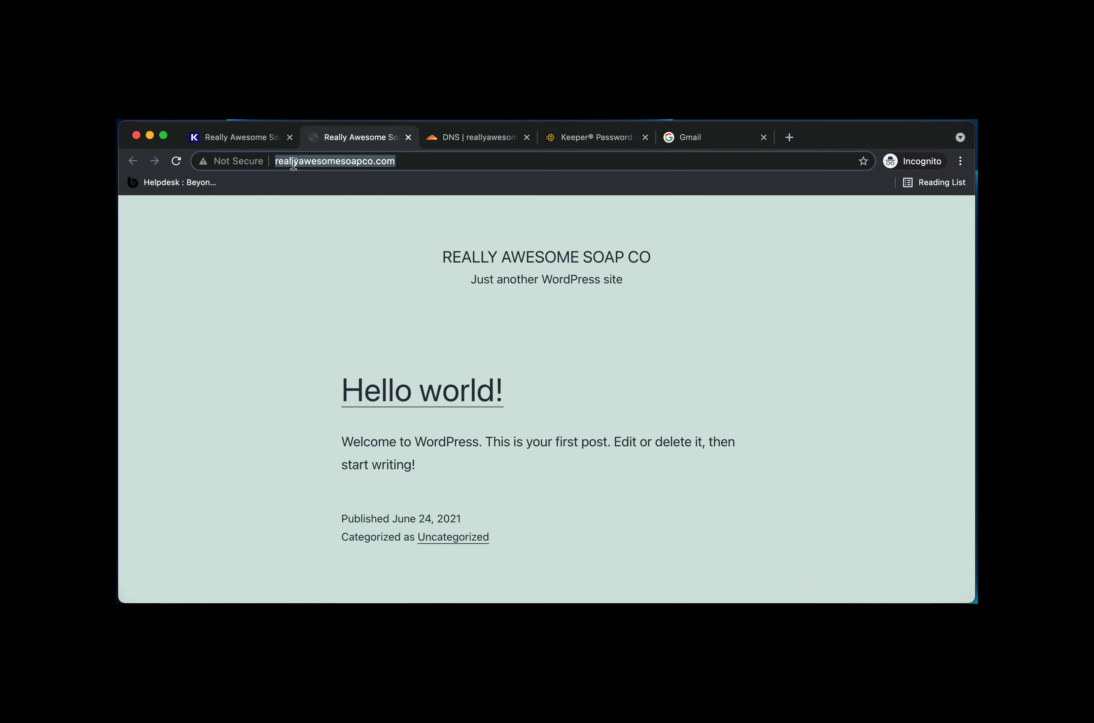
pyautogui.write('http://www.reallyawesomesoapco.com/')
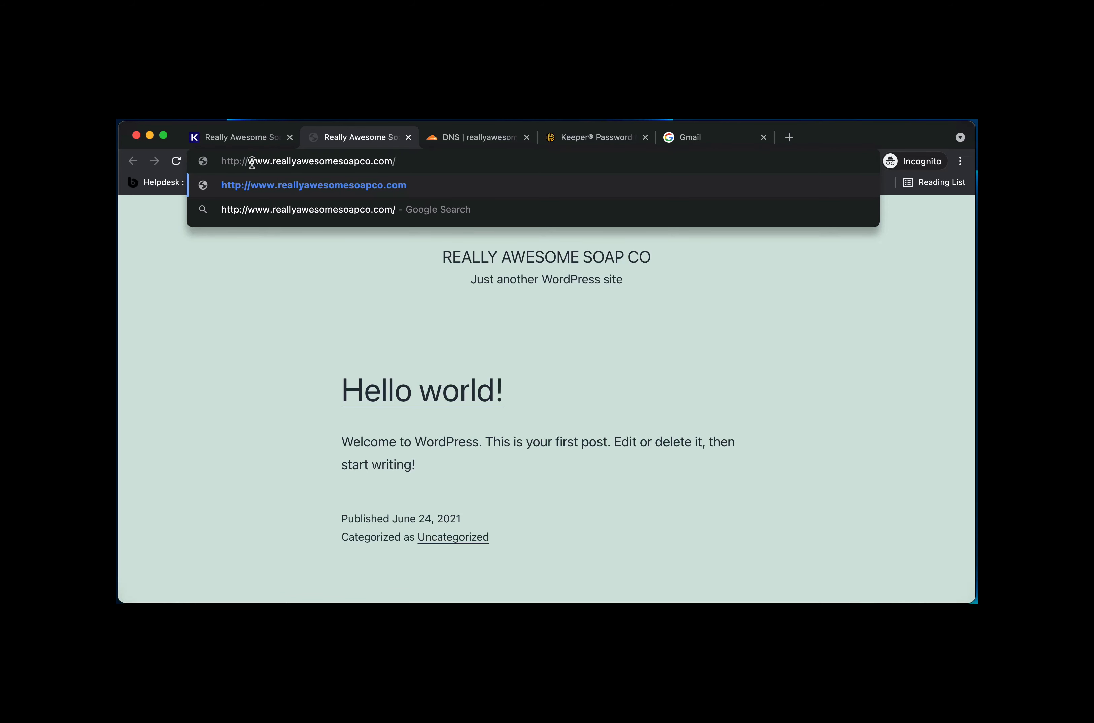
# Step: Enable Force HTTPS in the site's Tools, redirecting all traffic to the primary domain
pyautogui.click(251, 142)
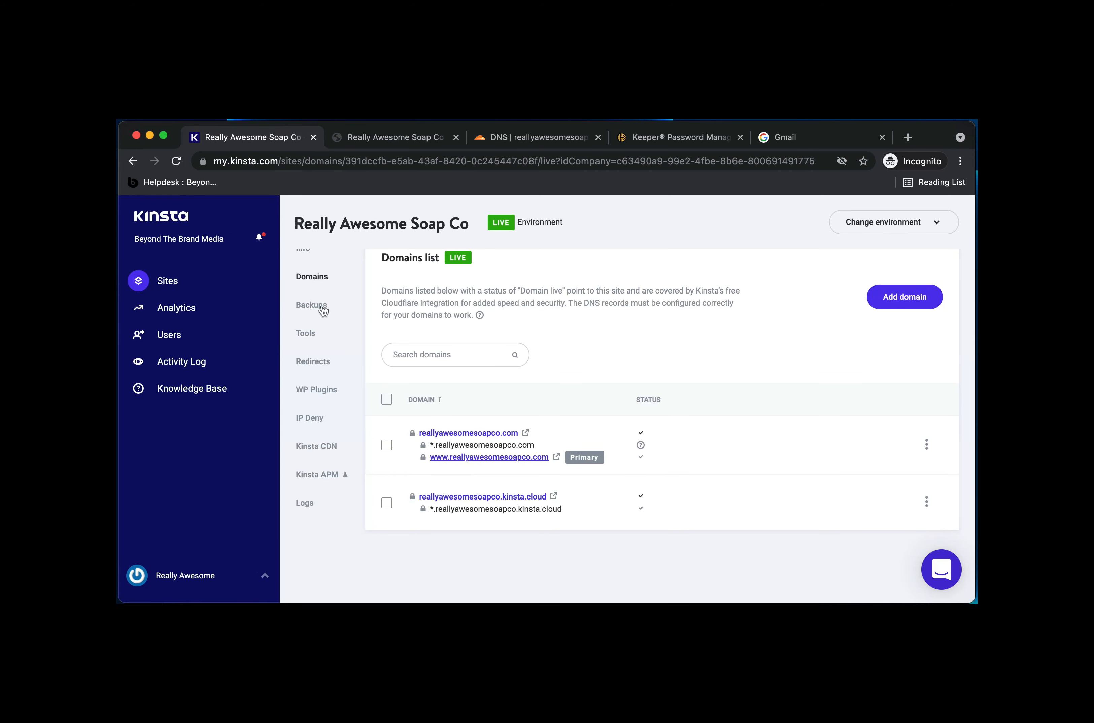
pyautogui.click(312, 335)
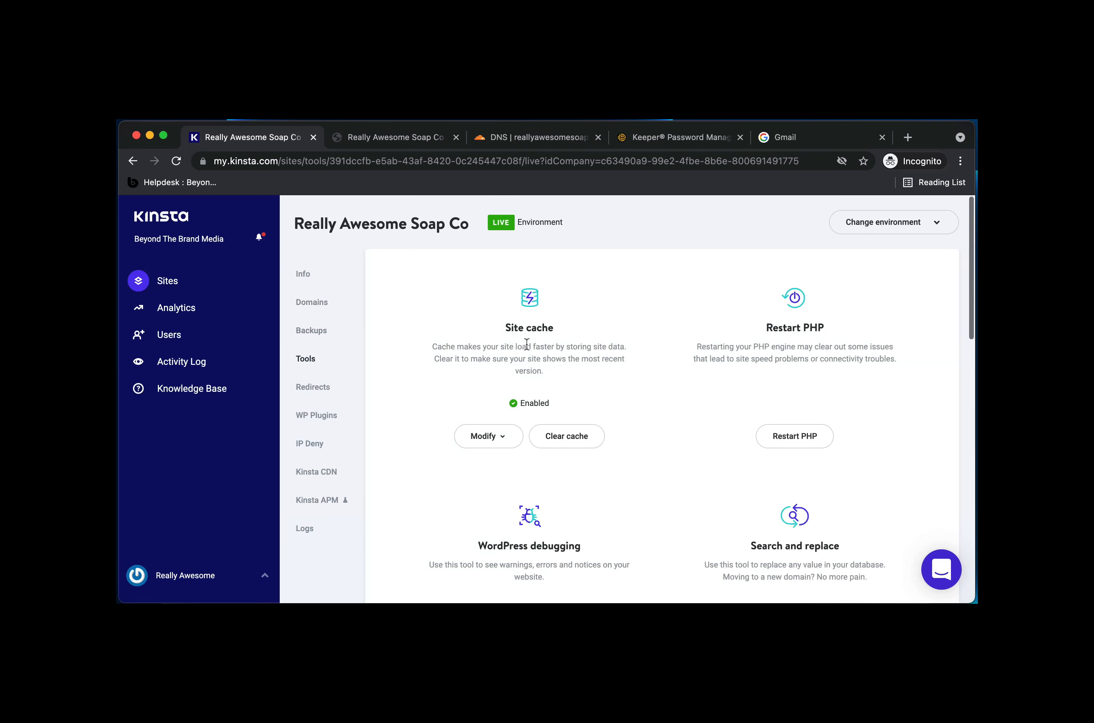
pyautogui.scroll(-5, 523, 340)
pyautogui.scroll(-6, 524, 343)
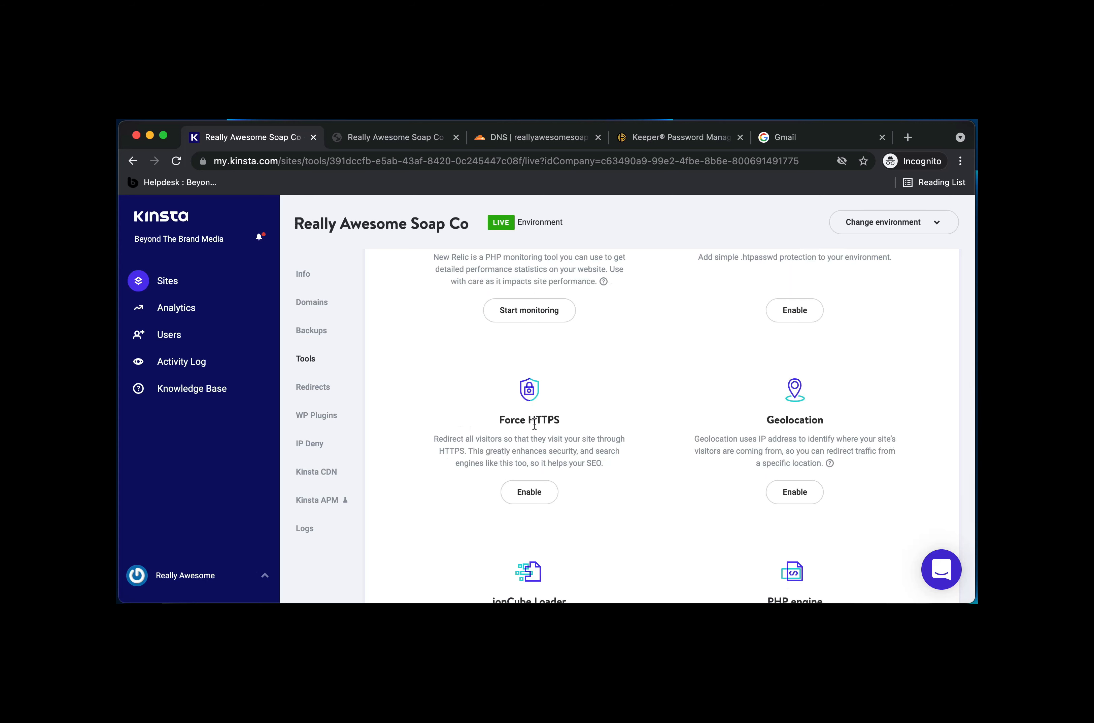
pyautogui.moveTo(565, 422); pyautogui.dragTo(498, 419)
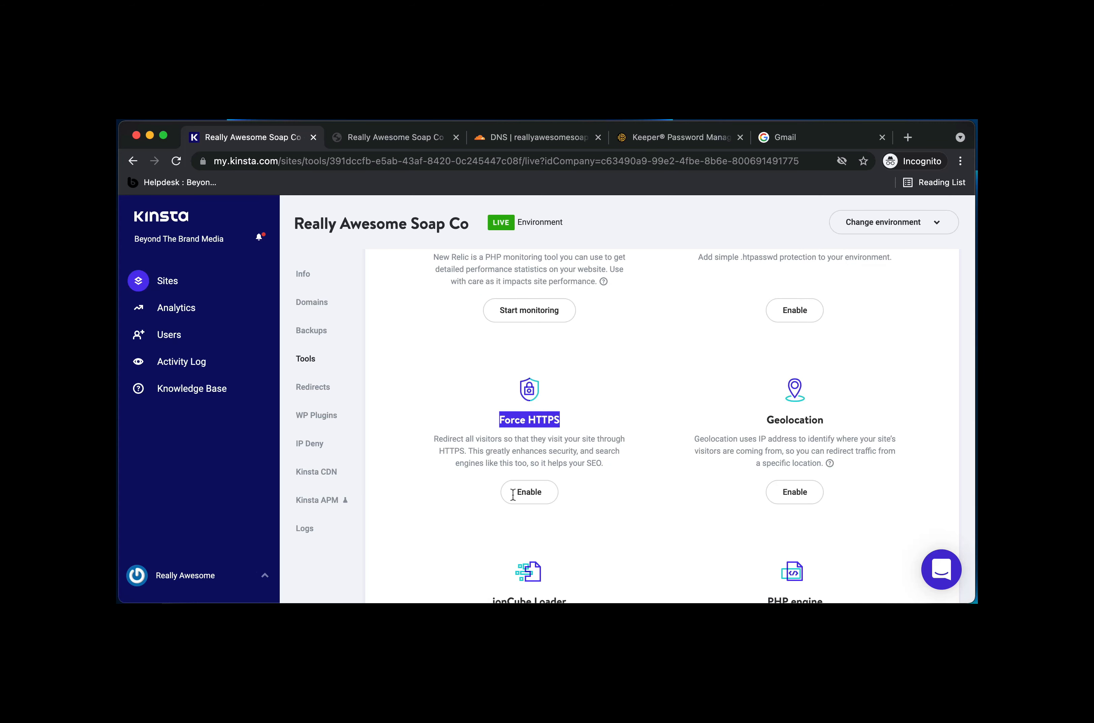
pyautogui.click(539, 494)
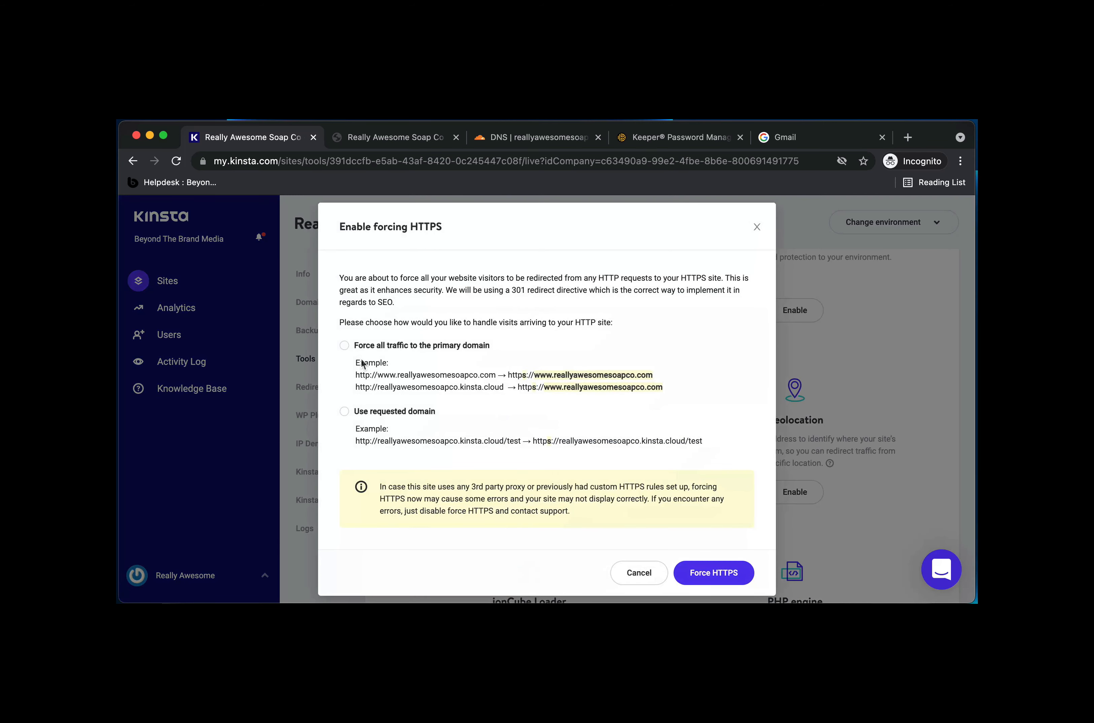
pyautogui.click(359, 349)
pyautogui.click(710, 574)
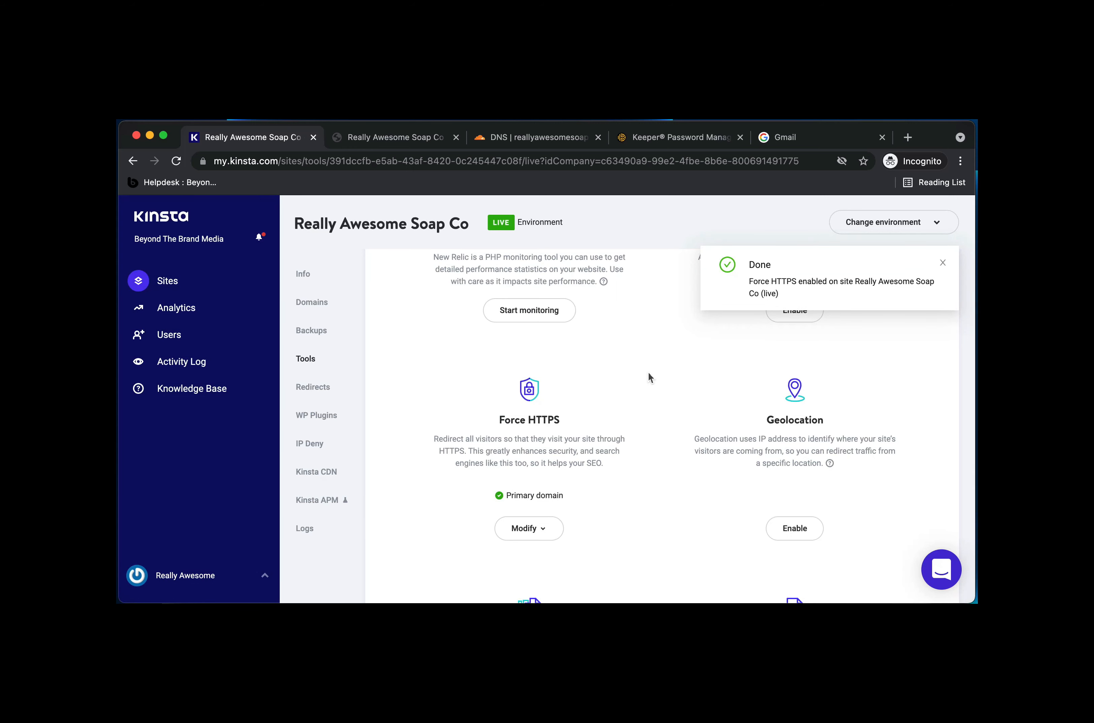
pyautogui.click(943, 264)
pyautogui.scroll(2, 700, 413)
pyautogui.scroll(4, 699, 409)
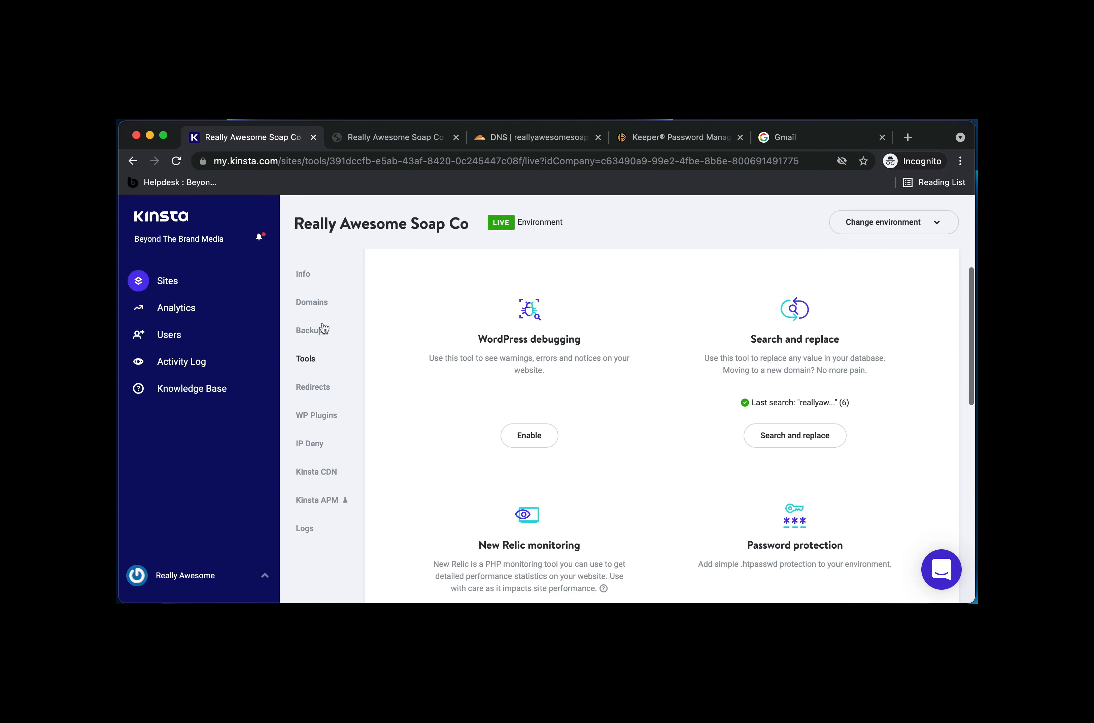
# Step: Copy the link address of the kinsta.cloud domain from the Domains list
pyautogui.click(315, 303)
pyautogui.scroll(-3, 596, 418)
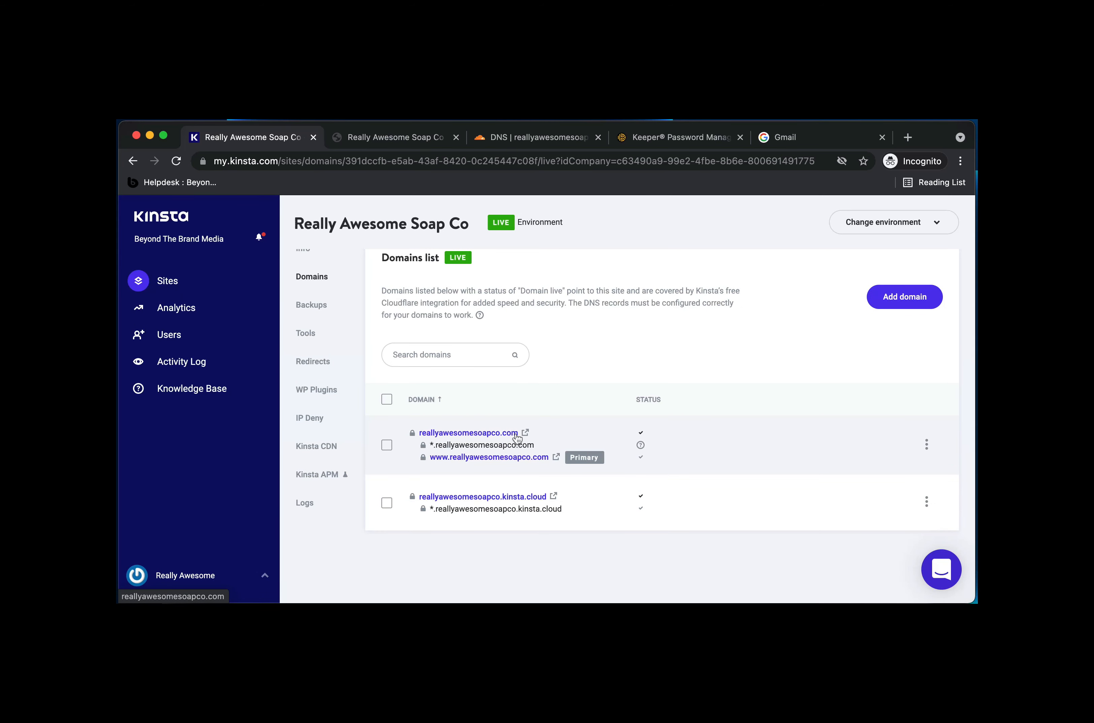
pyautogui.rightClick(488, 498)
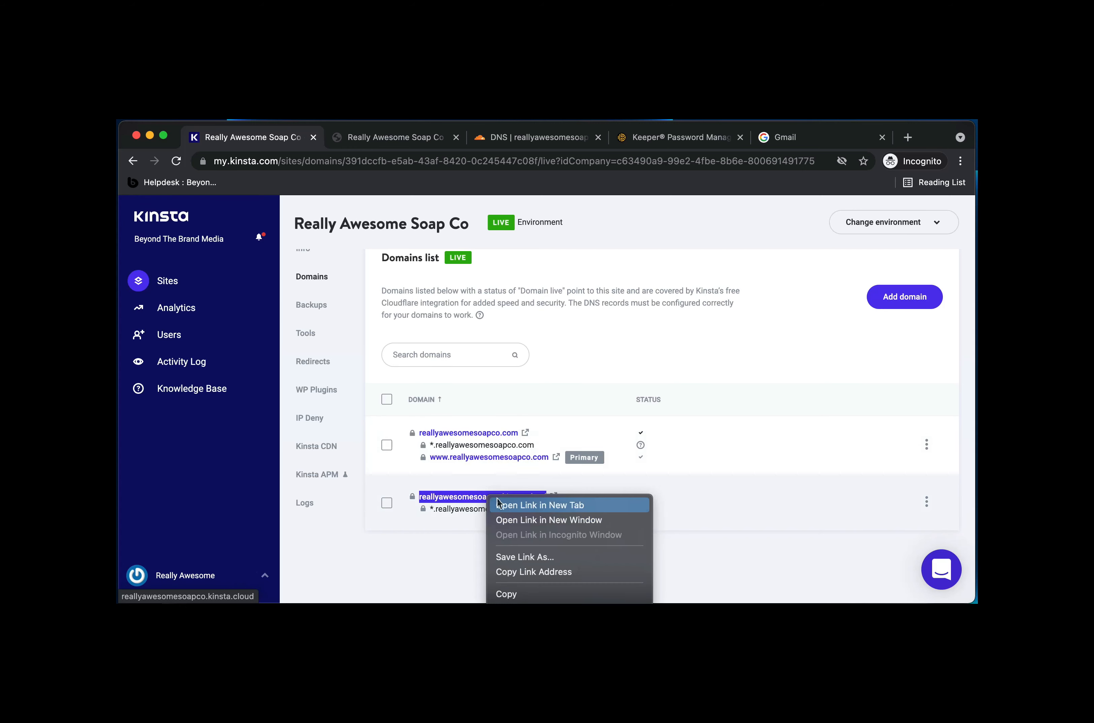
pyautogui.click(532, 572)
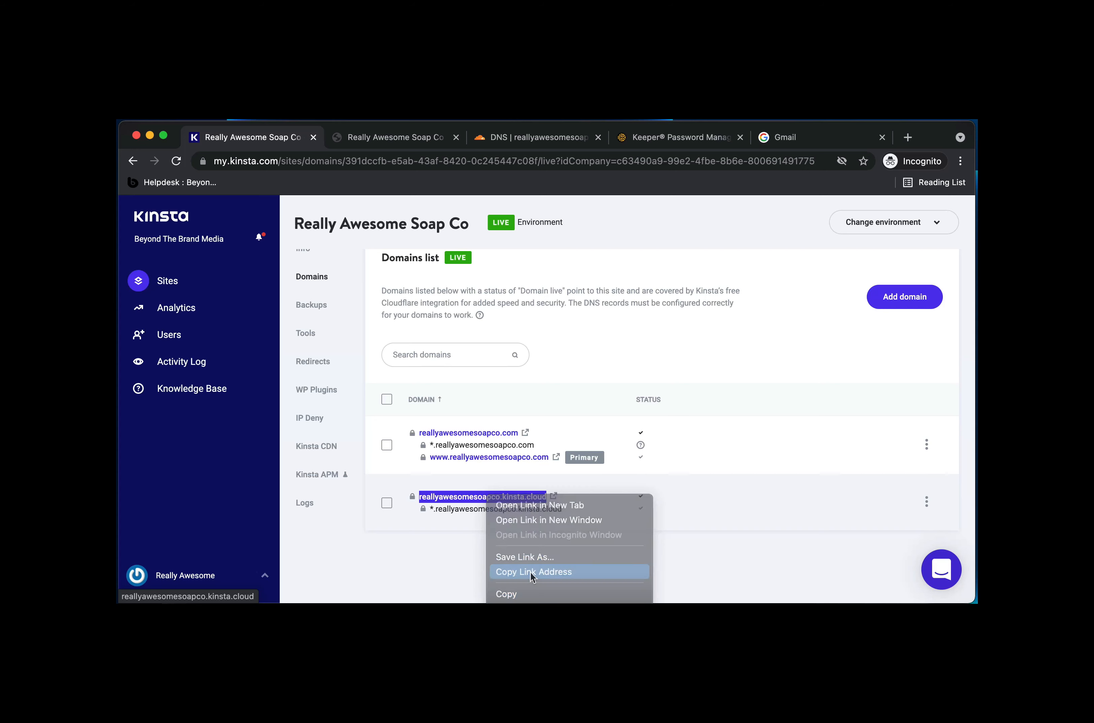
pyautogui.click(306, 335)
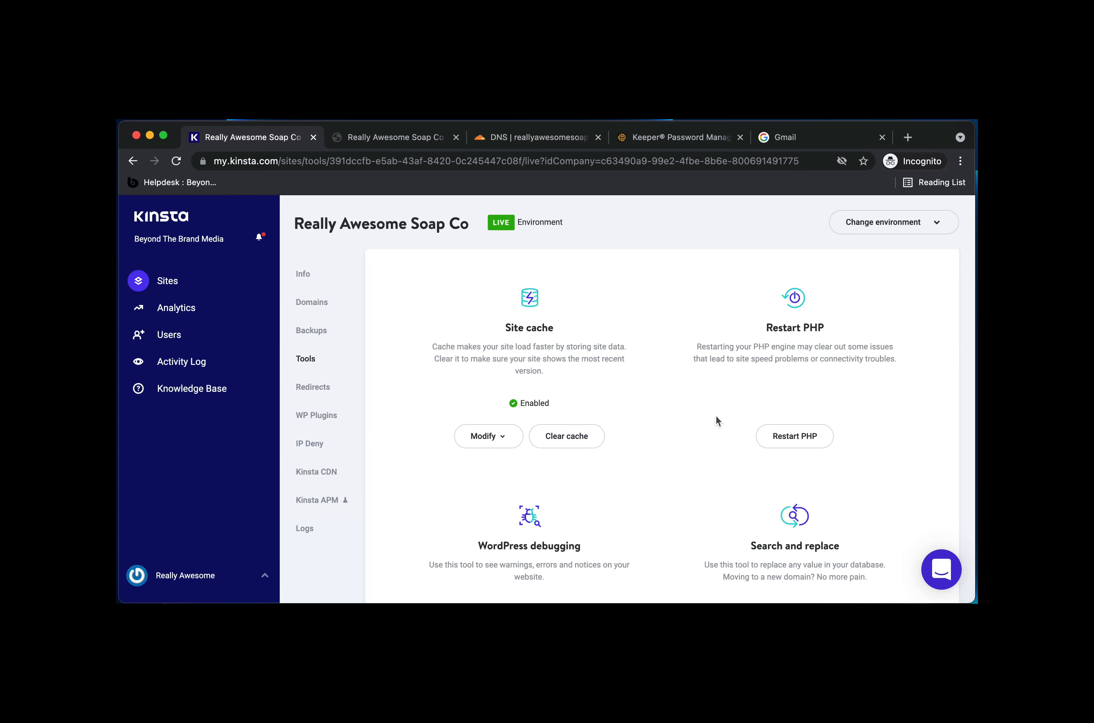
pyautogui.scroll(-3, 716, 420)
pyautogui.moveTo(859, 435); pyautogui.dragTo(749, 437)
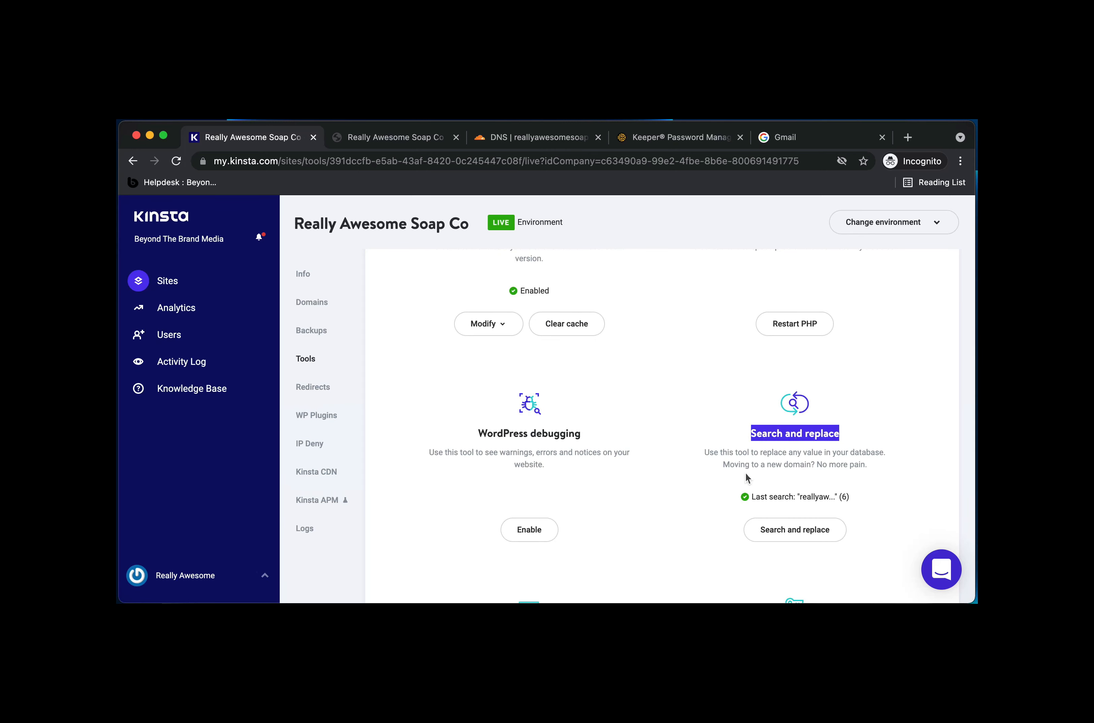
pyautogui.click(774, 538)
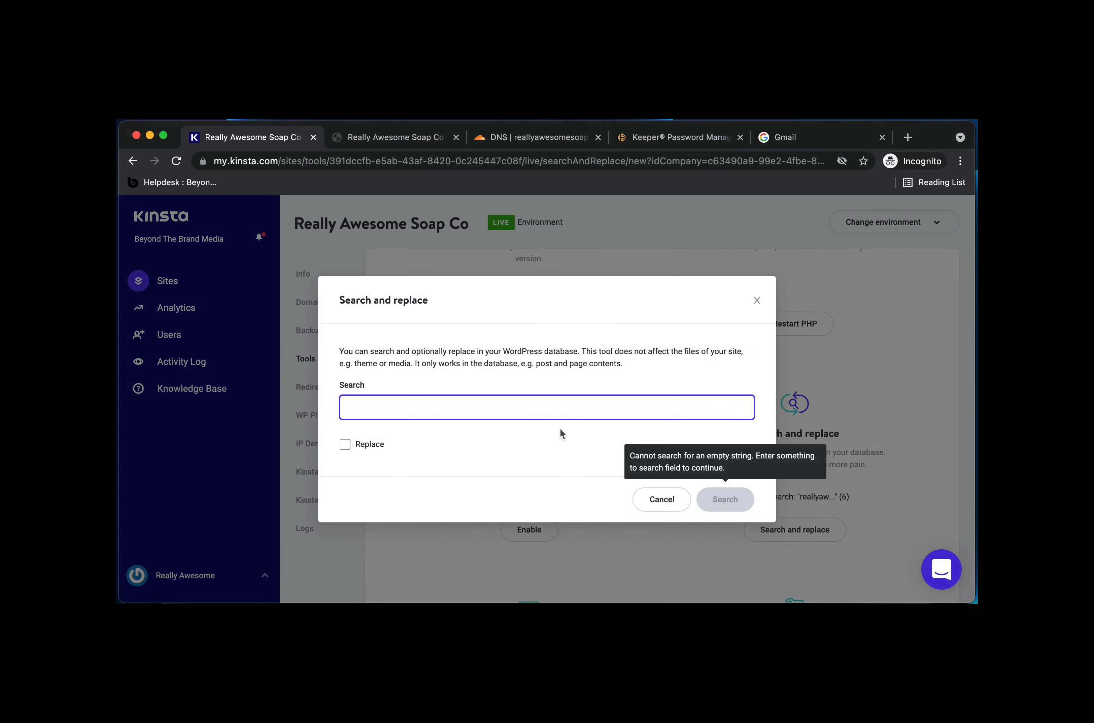
pyautogui.press('super+v')
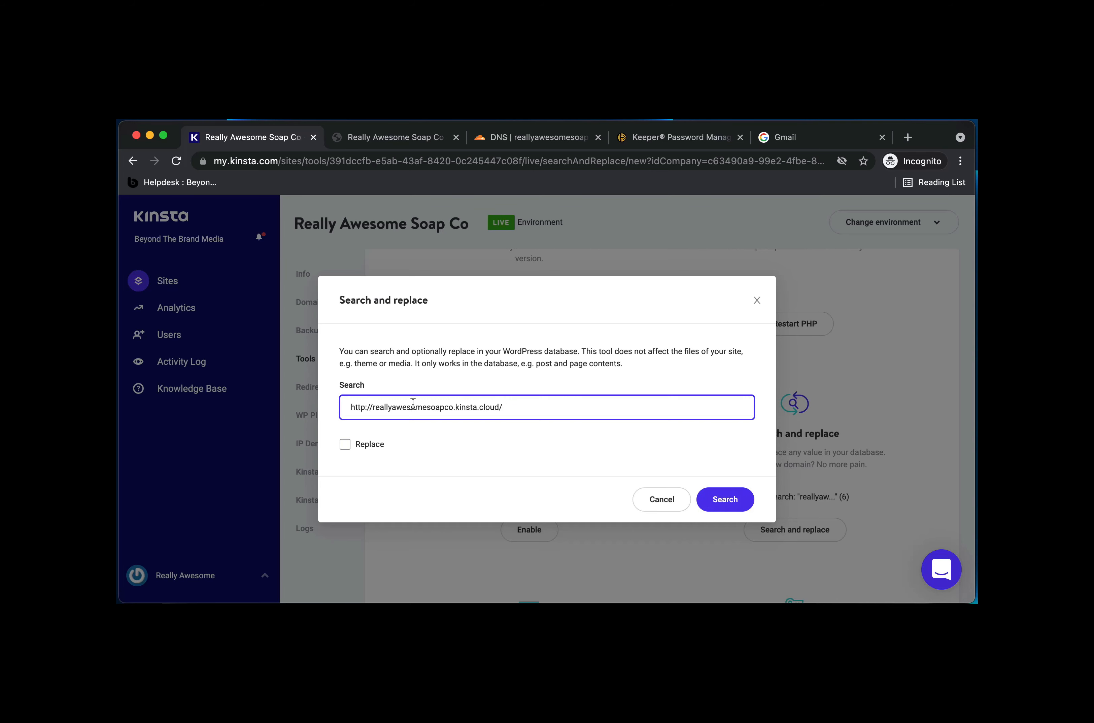
pyautogui.click(726, 500)
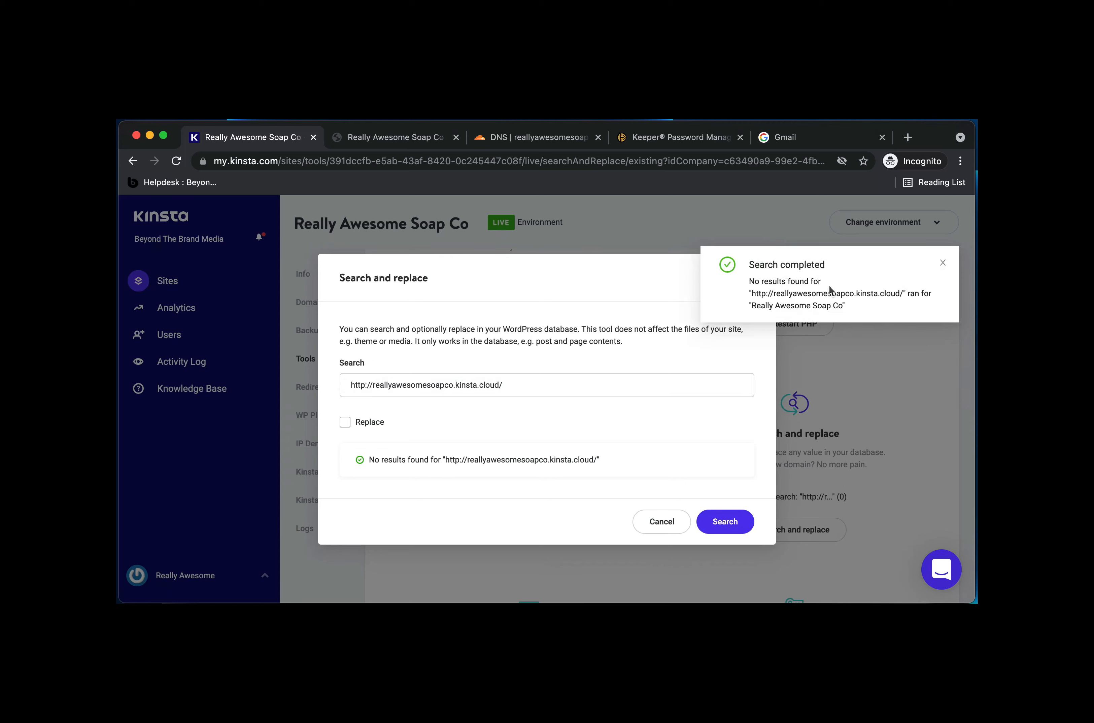
pyautogui.click(945, 264)
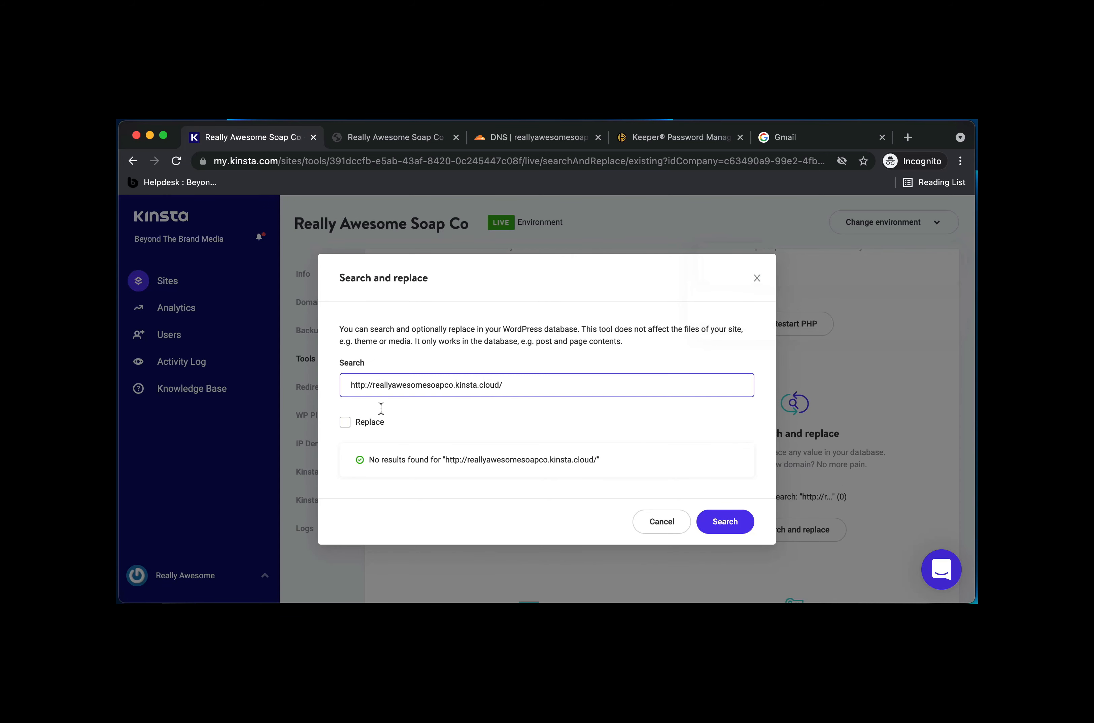
pyautogui.click(348, 425)
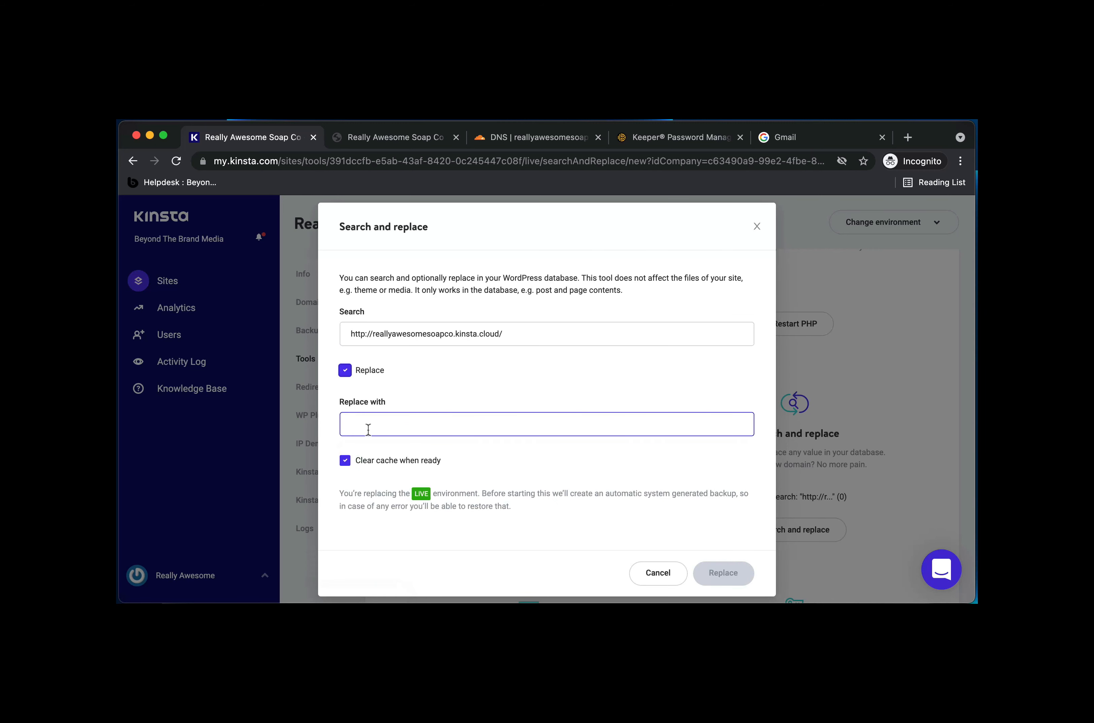
pyautogui.click(380, 137)
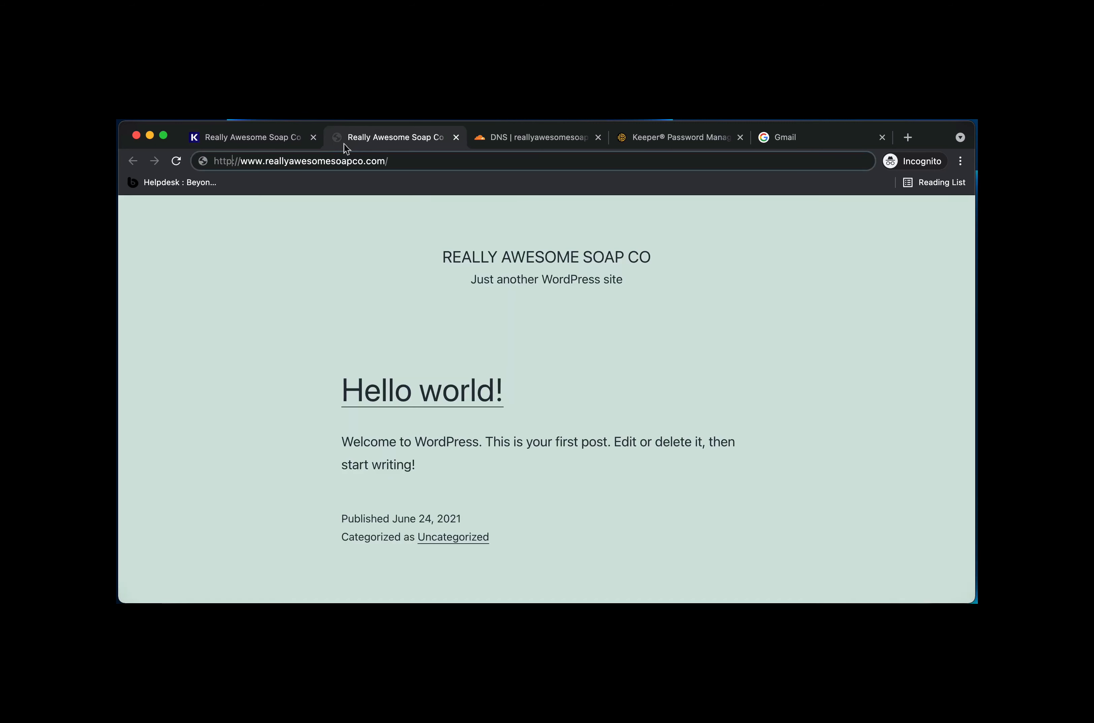
pyautogui.moveTo(396, 161); pyautogui.dragTo(207, 163)
pyautogui.press('super+c')
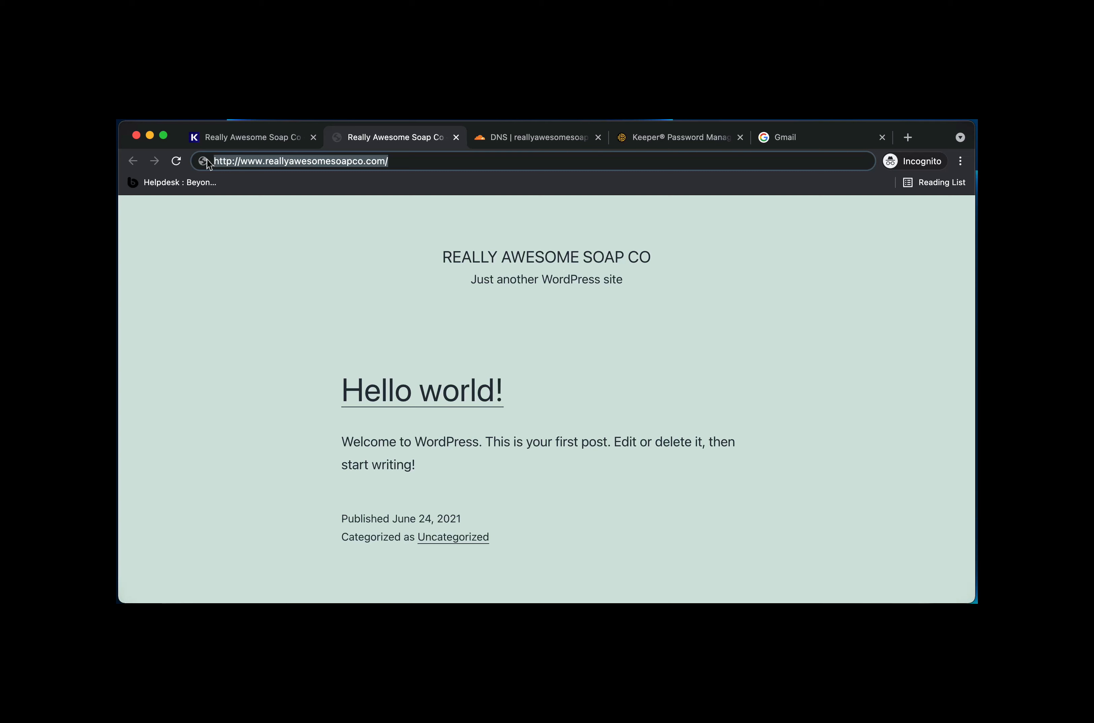
pyautogui.click(227, 139)
pyautogui.click(385, 424)
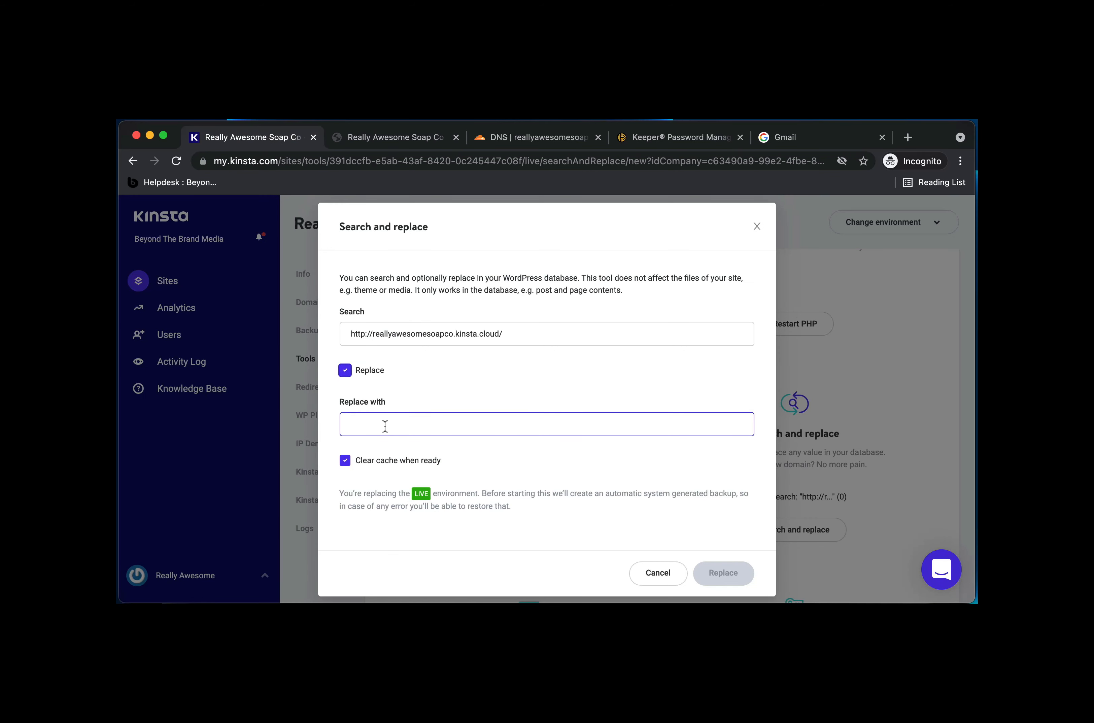
pyautogui.press('super+v')
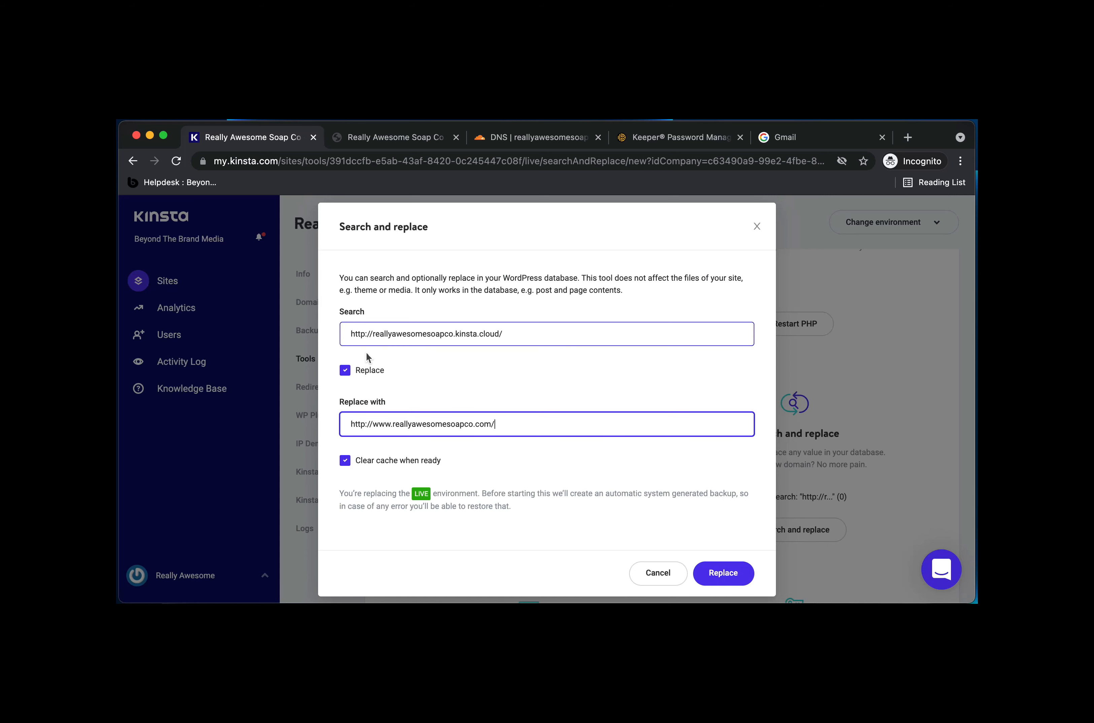
pyautogui.click(365, 425)
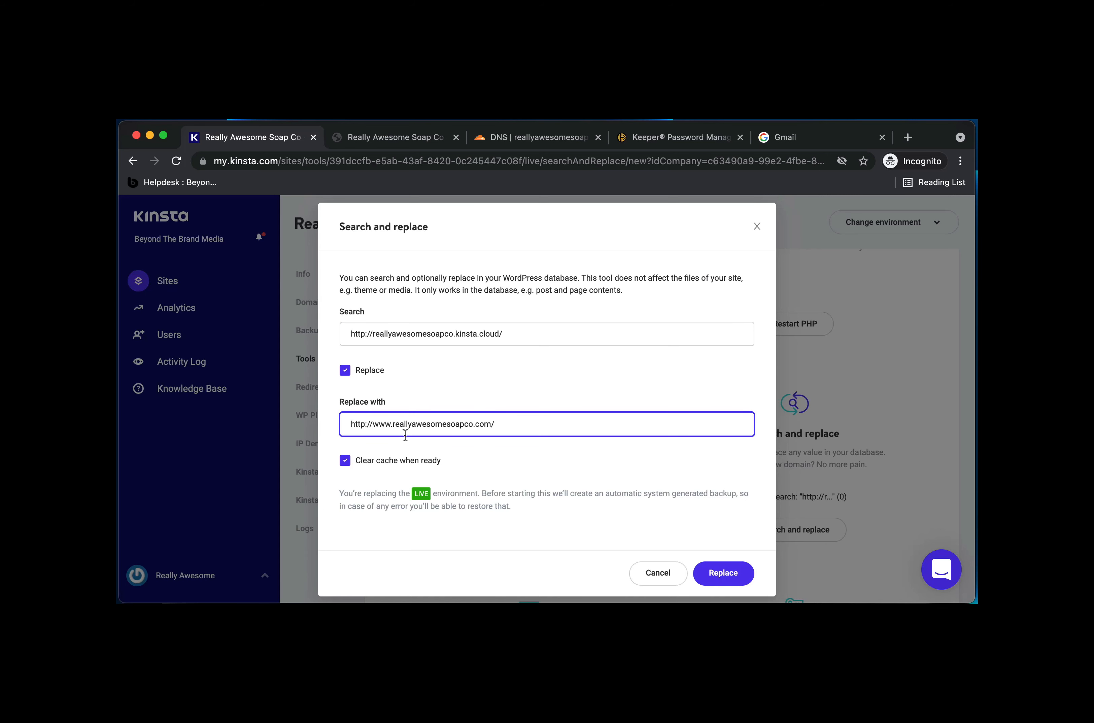
pyautogui.write('s')
pyautogui.write(':')
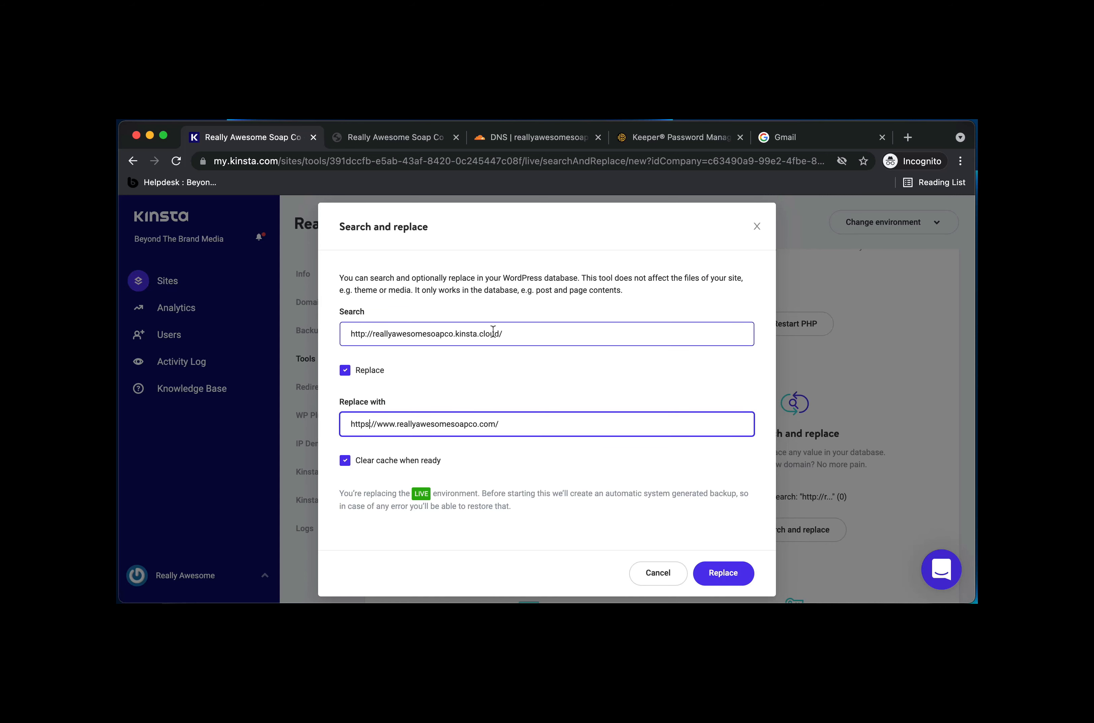
pyautogui.click(511, 332)
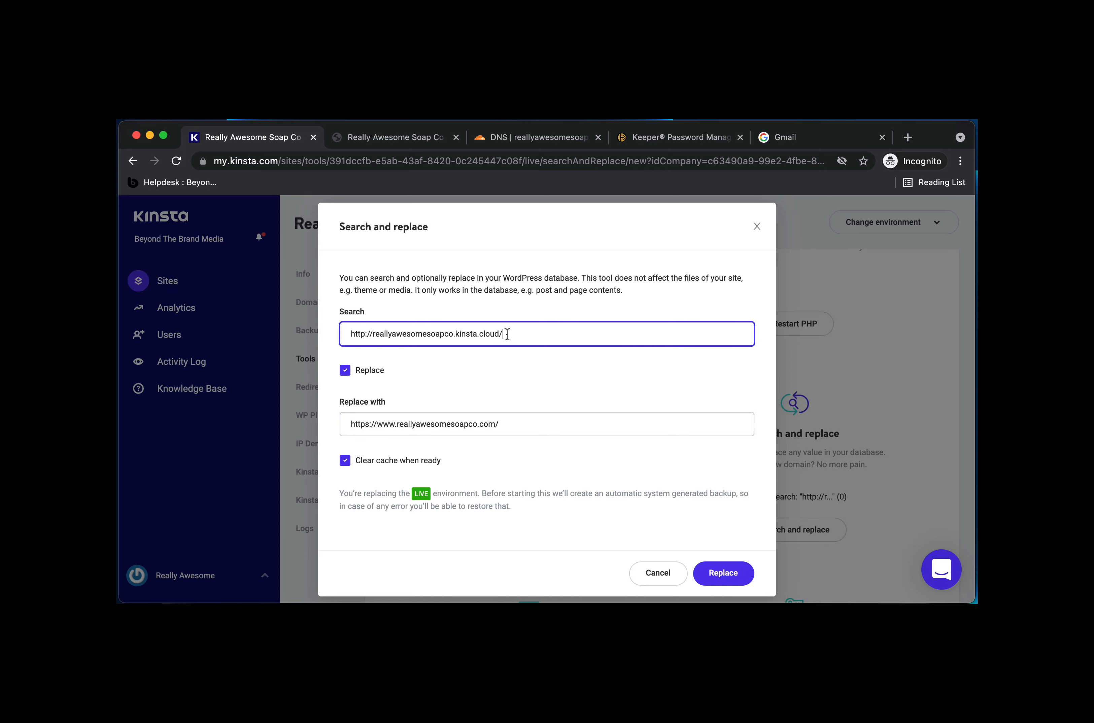
pyautogui.click(498, 425)
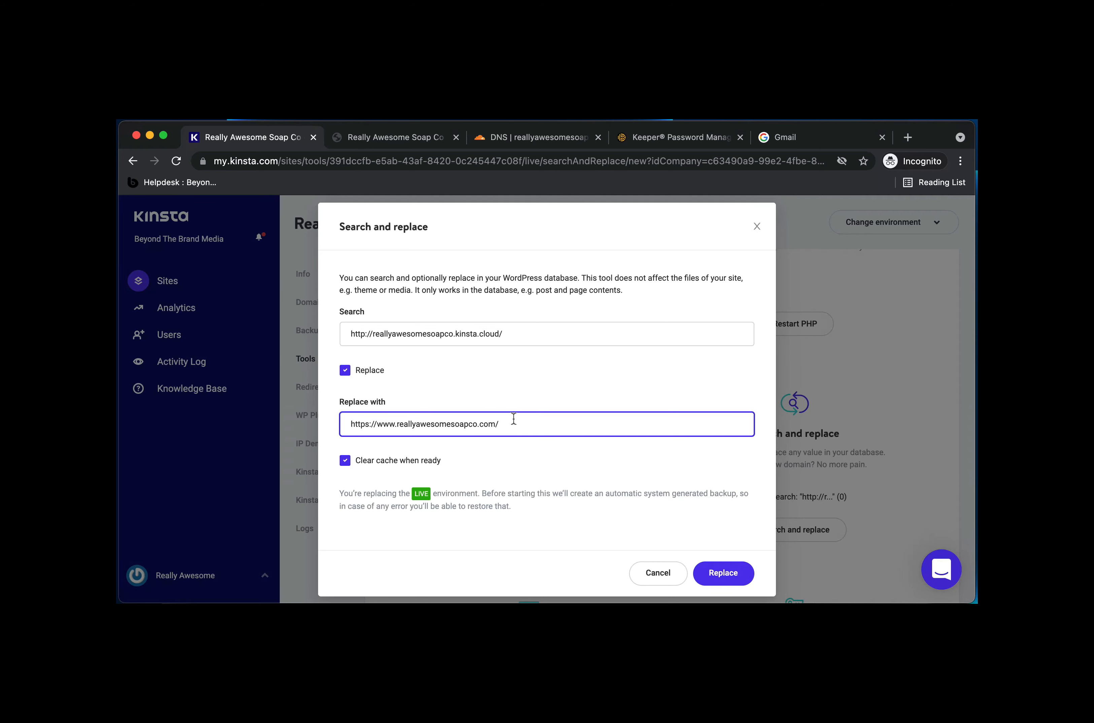
pyautogui.press('BackSpace')
pyautogui.click(508, 425)
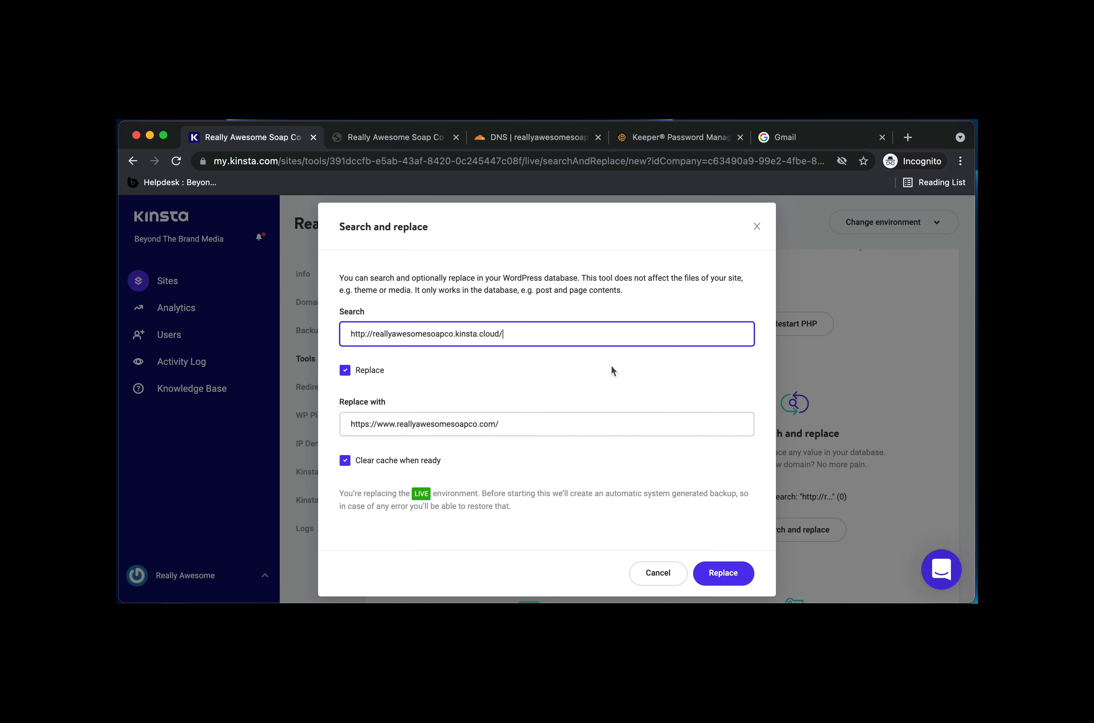
pyautogui.moveTo(502, 334); pyautogui.dragTo(338, 333)
pyautogui.click(534, 333)
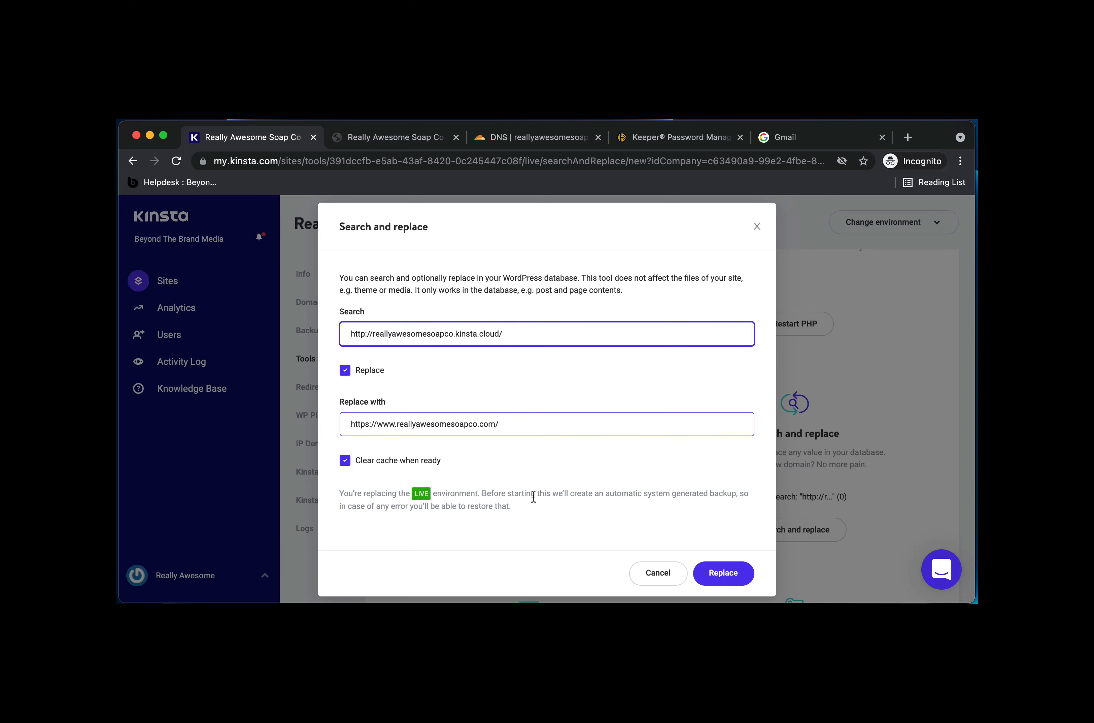
# Step: Run the database replacement, close the live-site tab, and review the nothing-replaced result
pyautogui.click(718, 574)
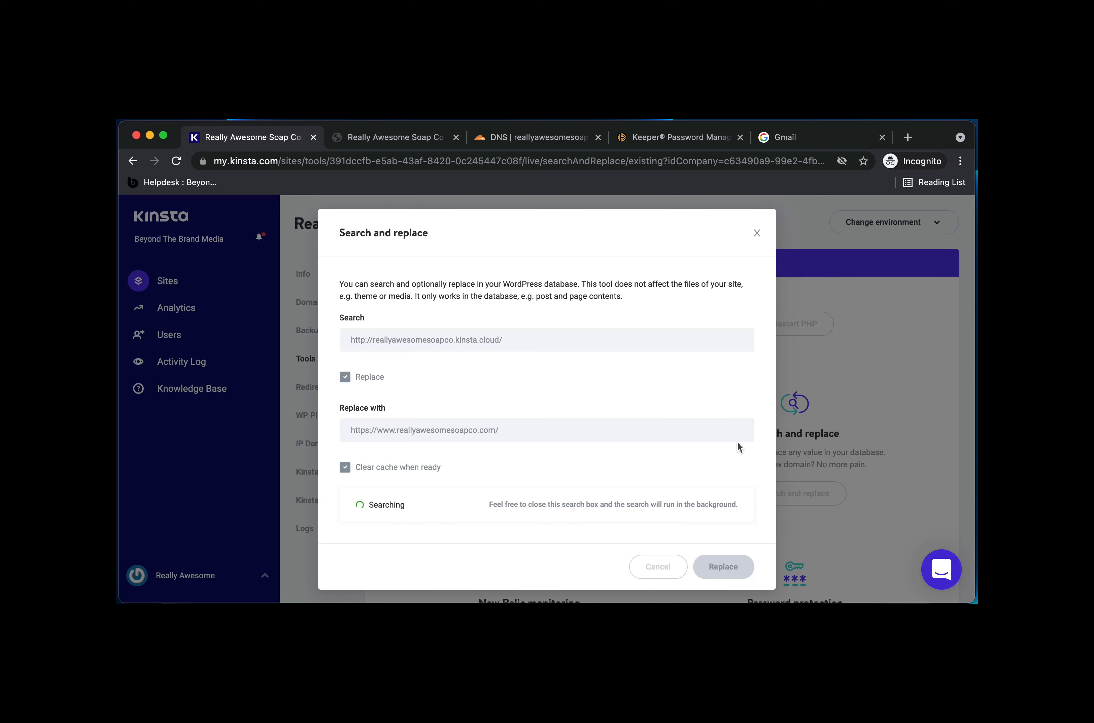
pyautogui.click(456, 137)
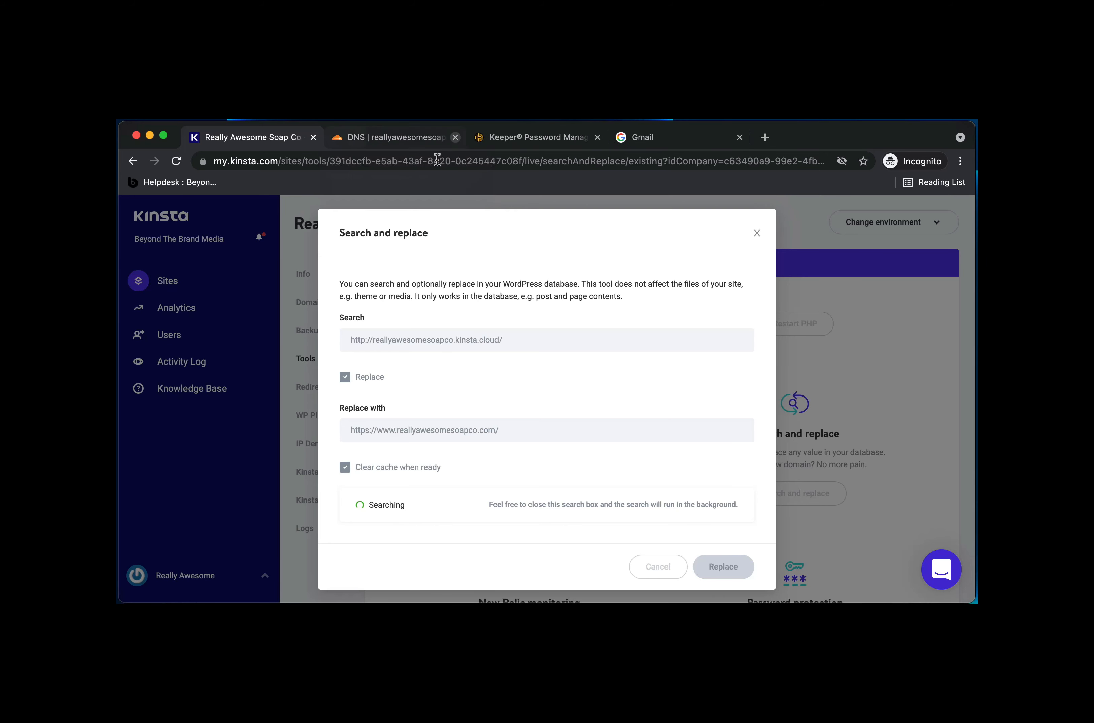
pyautogui.moveTo(843, 282); pyautogui.dragTo(749, 282)
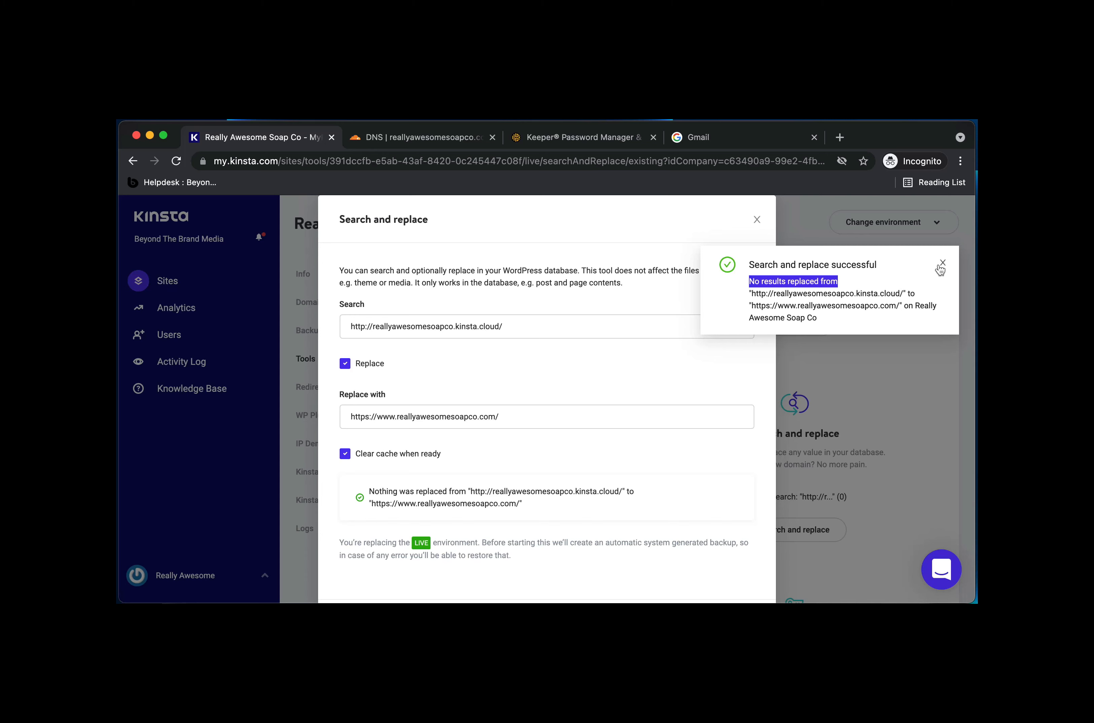
pyautogui.click(852, 287)
pyautogui.moveTo(846, 286); pyautogui.dragTo(748, 282)
pyautogui.click(836, 281)
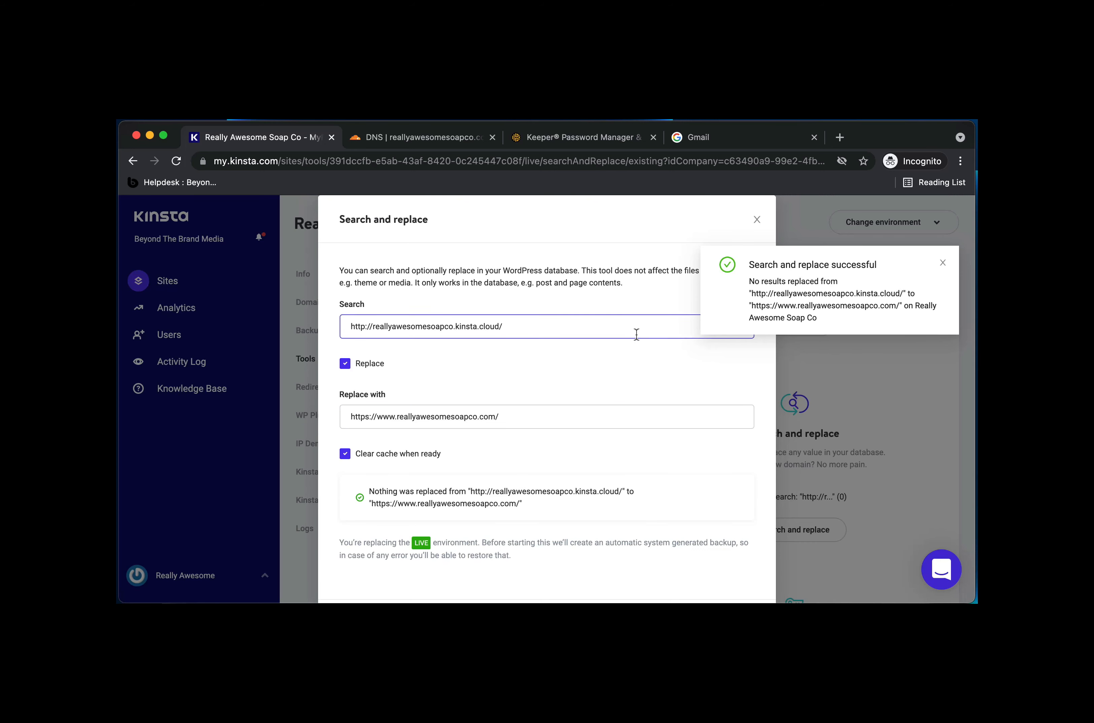
pyautogui.moveTo(767, 293); pyautogui.dragTo(754, 293)
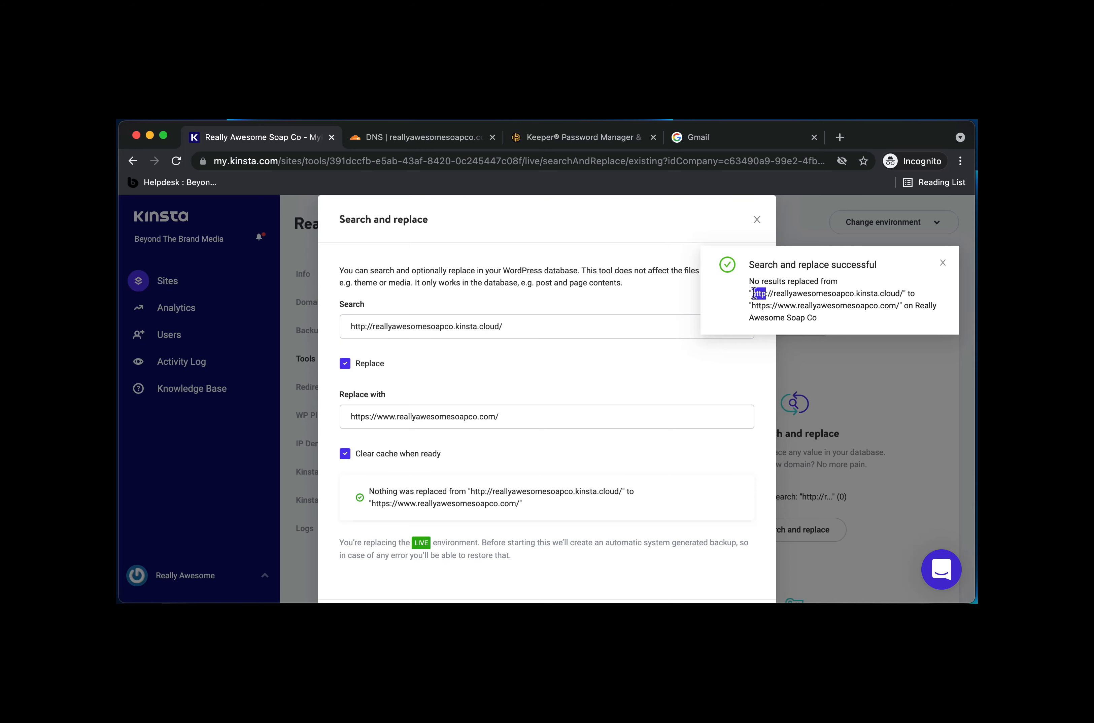
# Step: Dismiss the notification and search-and-replace dialog, and return to the site's Domains page
pyautogui.click(942, 263)
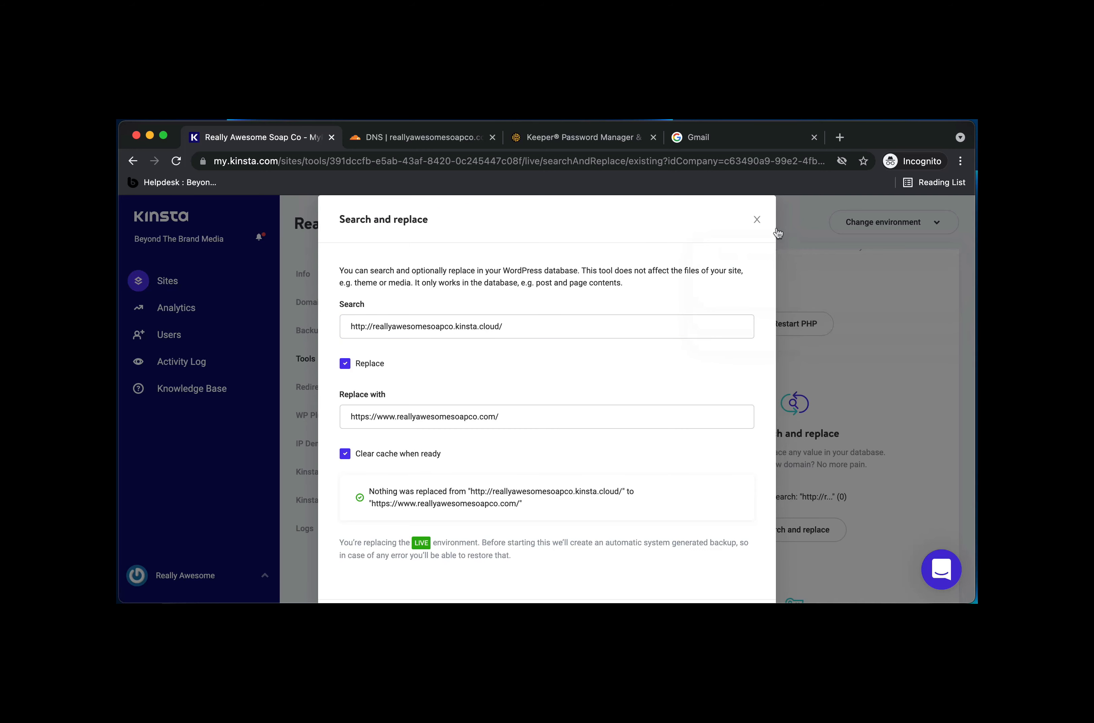
pyautogui.click(754, 221)
pyautogui.click(311, 302)
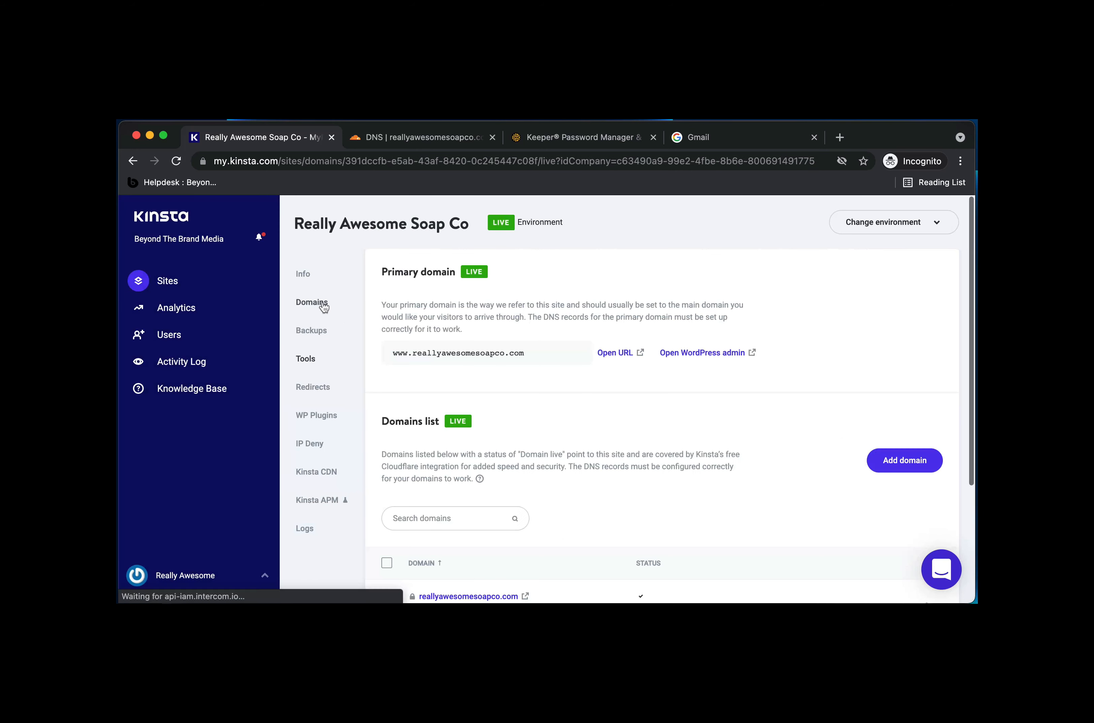
pyautogui.click(625, 355)
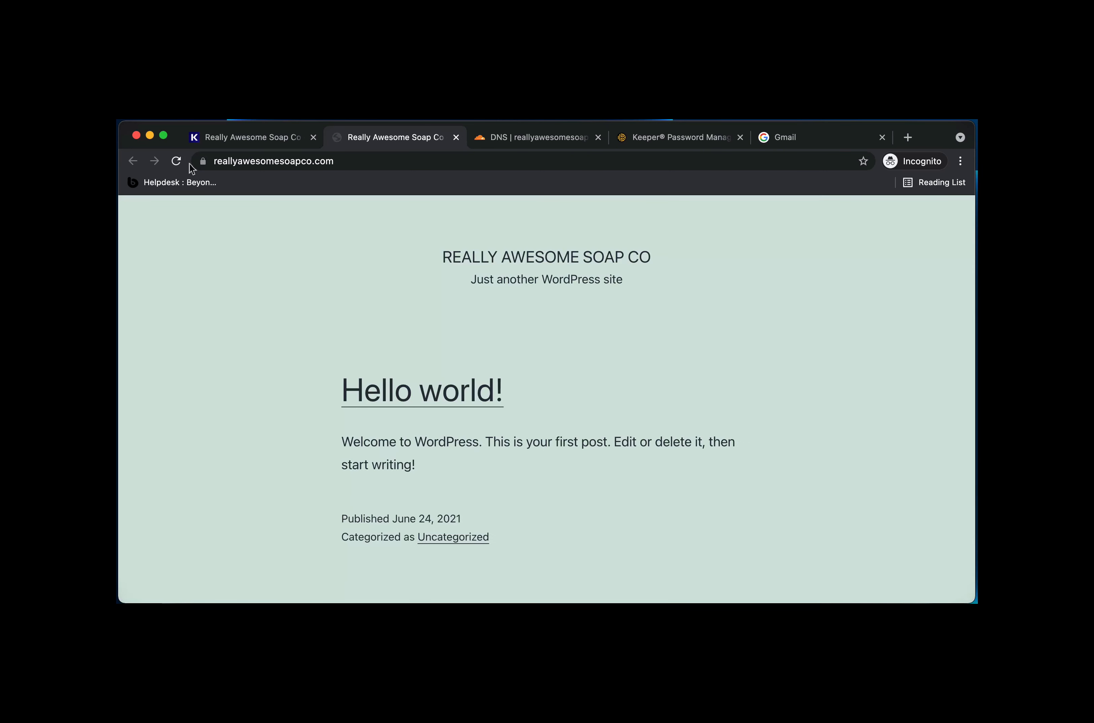
pyautogui.click(205, 161)
pyautogui.click(205, 160)
pyautogui.click(337, 161)
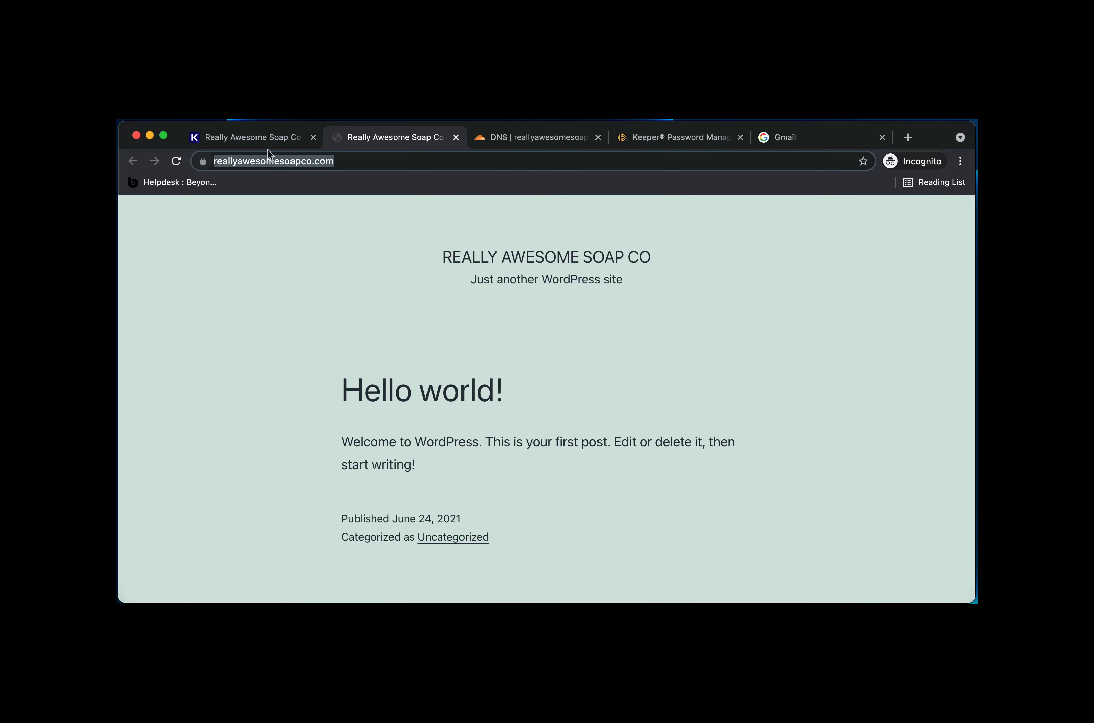
pyautogui.click(261, 141)
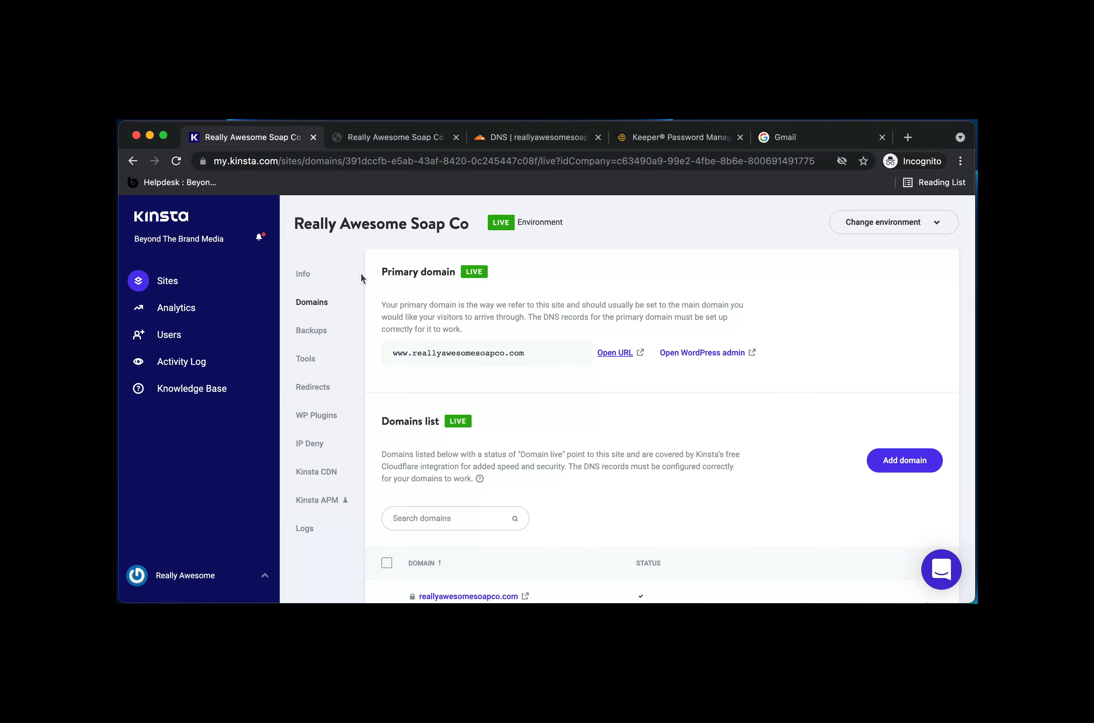